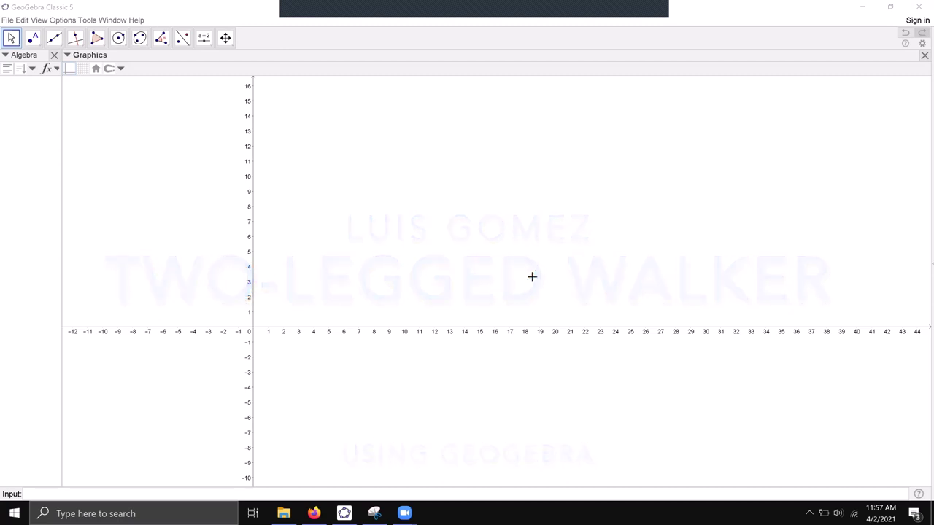
Switch to Snipping Tool and copy the captured drawing of the two-legged walker
click(370, 513)
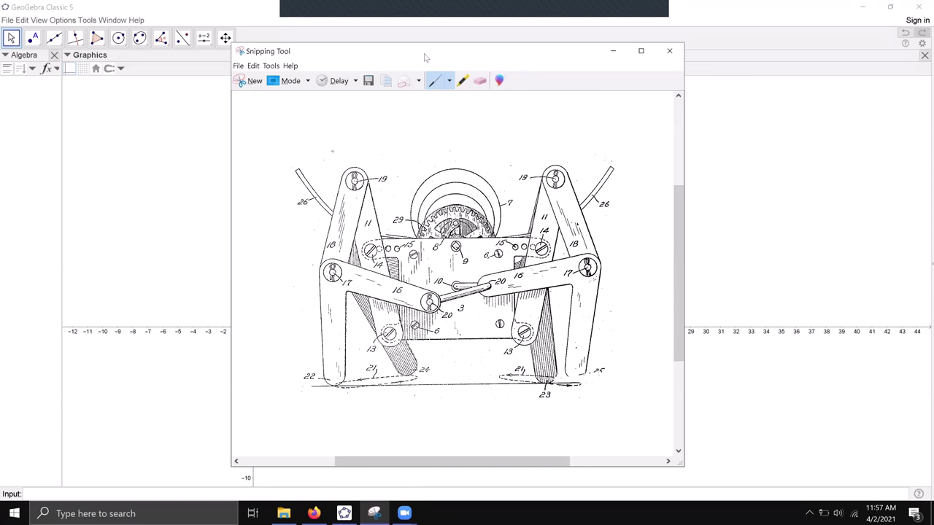
right_click(432, 155)
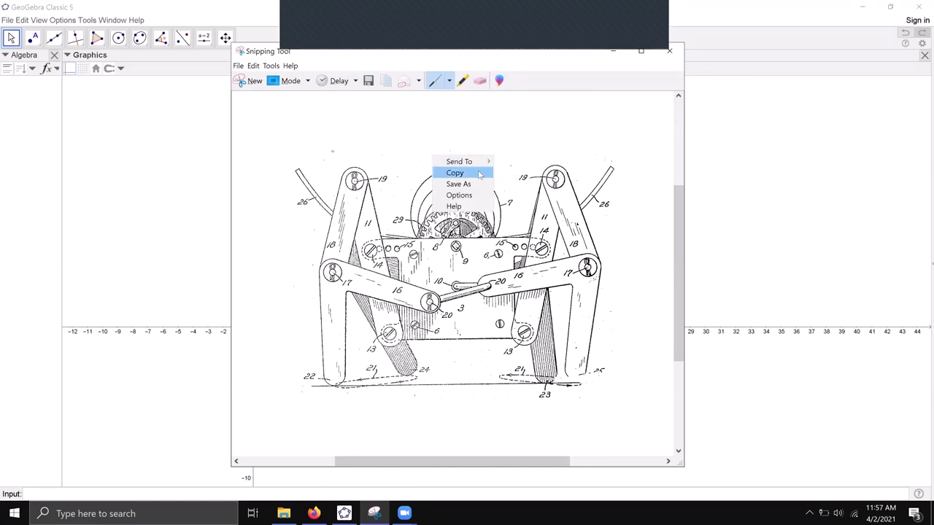
click(467, 173)
Return to GeoGebra, insert the drawing from the clipboard, and move it so its lower edge rests on the x-axis near the origin
click(212, 24)
click(21, 21)
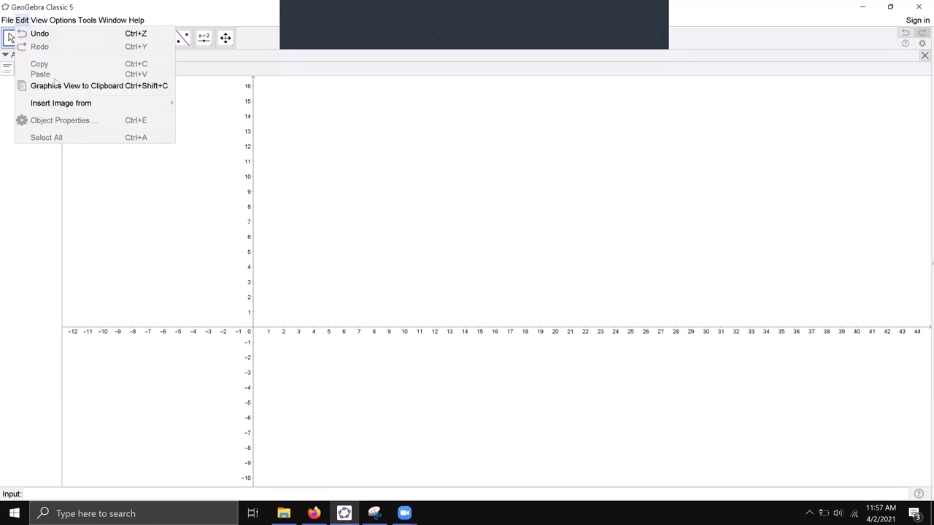
mouse_move(140, 103)
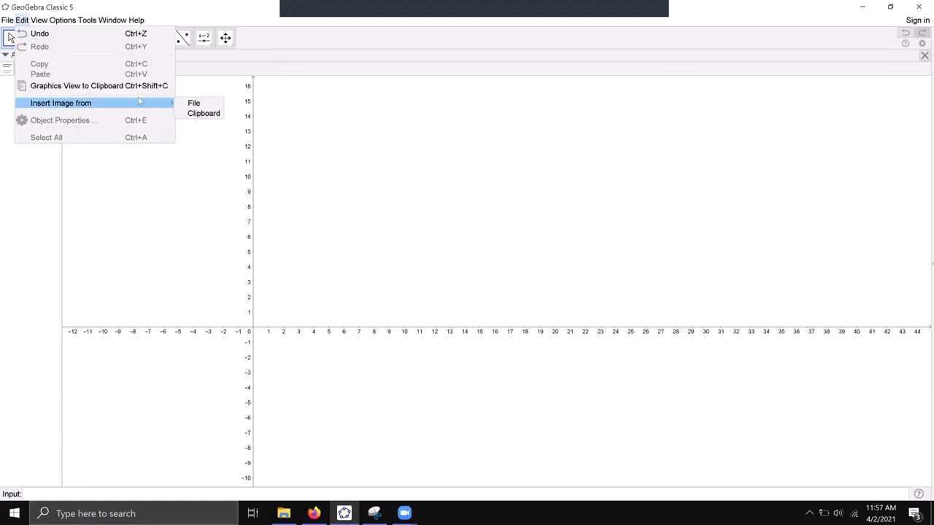
click(198, 114)
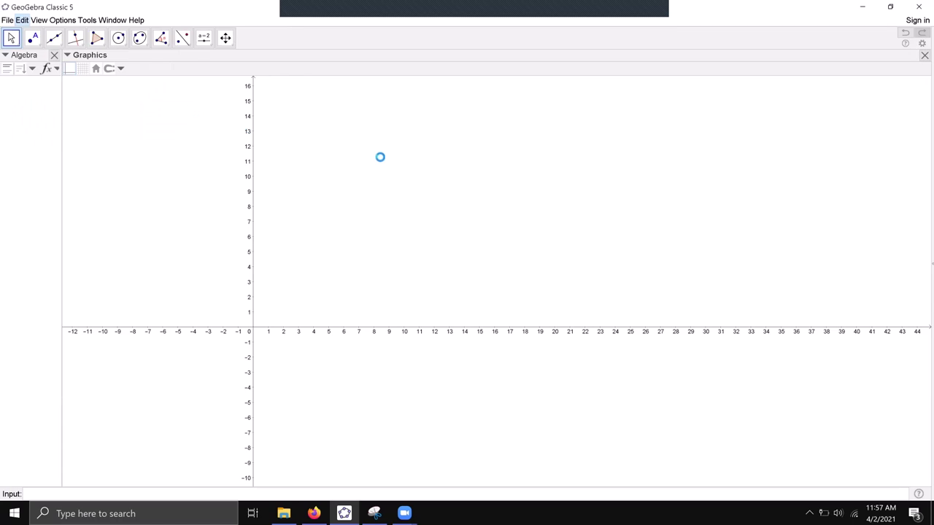
scroll(376, 193, down, 3)
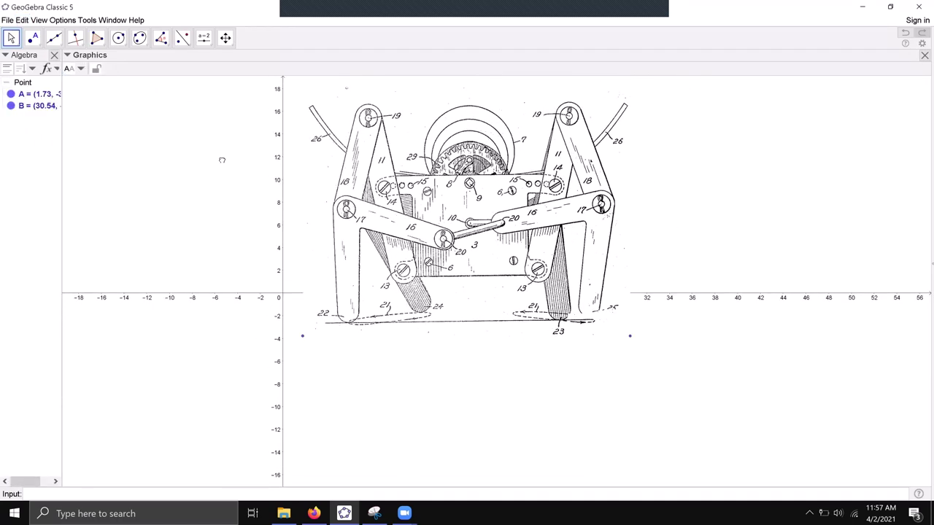
drag(388, 216, 379, 197)
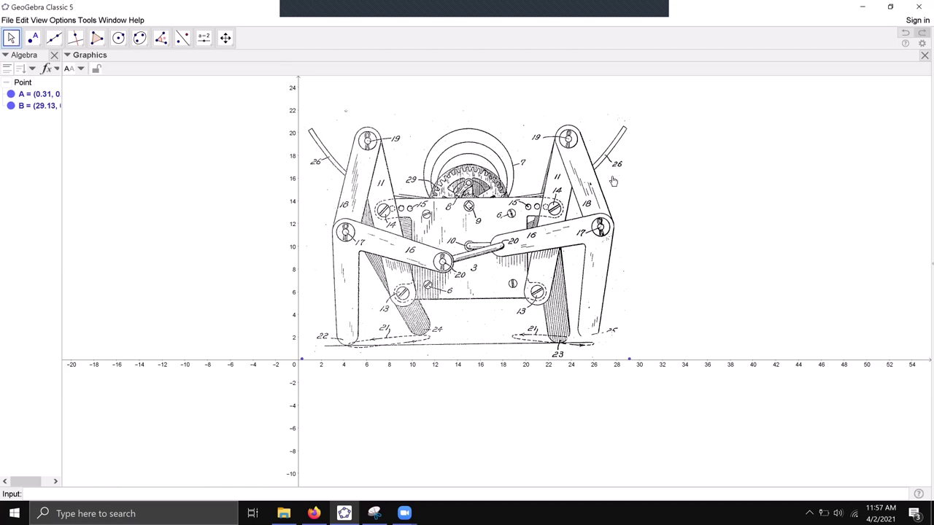
Set the inserted walker drawing as a background image in its object properties
right_click(515, 178)
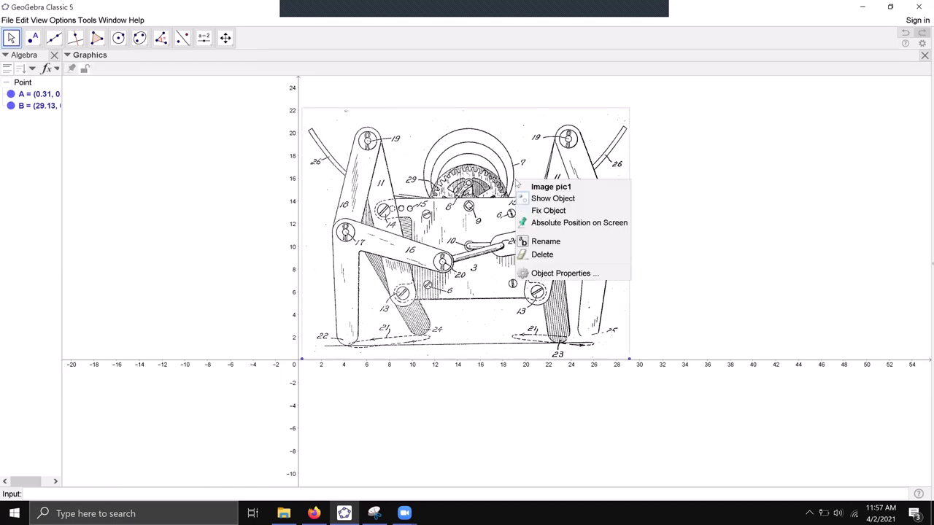
click(553, 274)
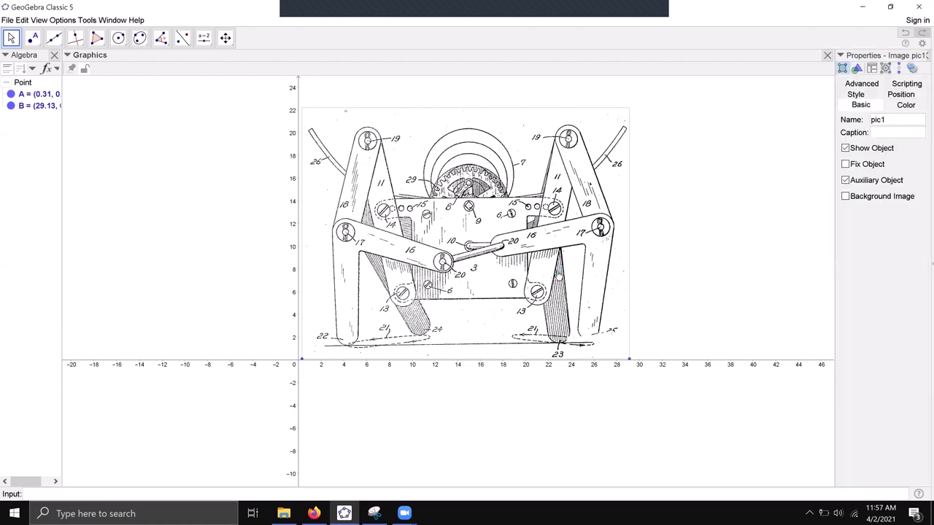
click(846, 197)
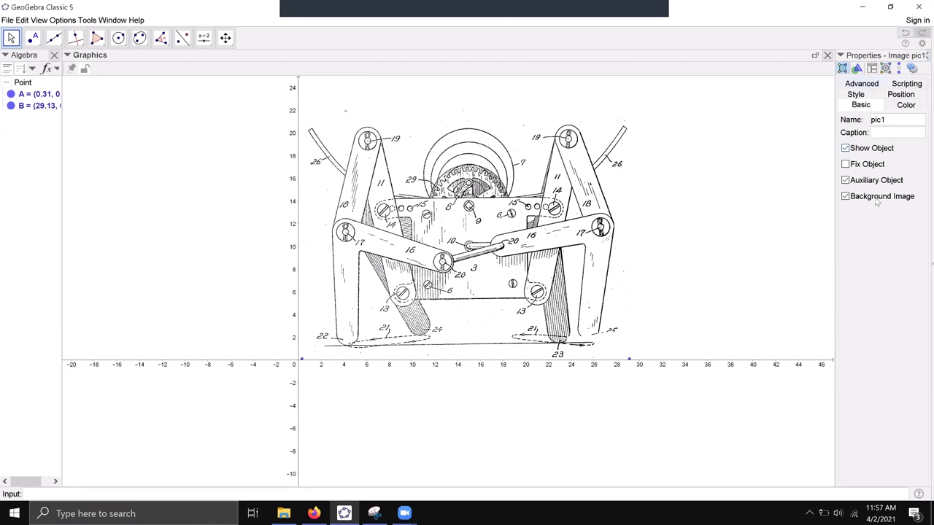
click(925, 55)
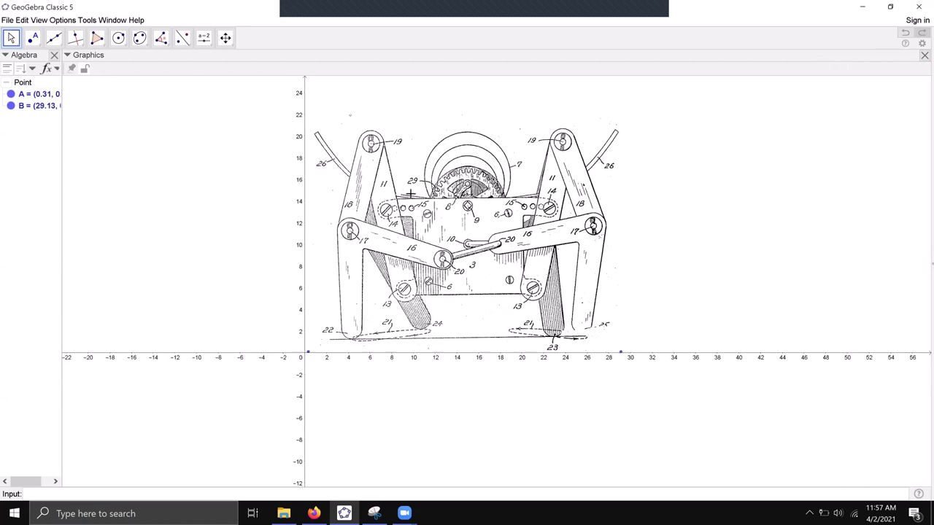
Draw segments over the left leg's linkage, from crank pivot 10 at (15, 10) to joint 20 and from joint 19 to joint 17
scroll(354, 237, up, 1)
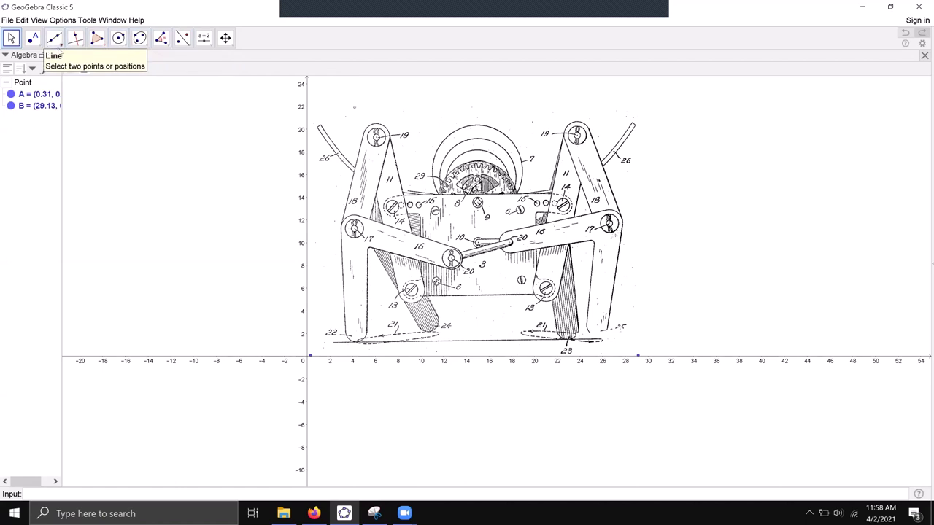
click(60, 47)
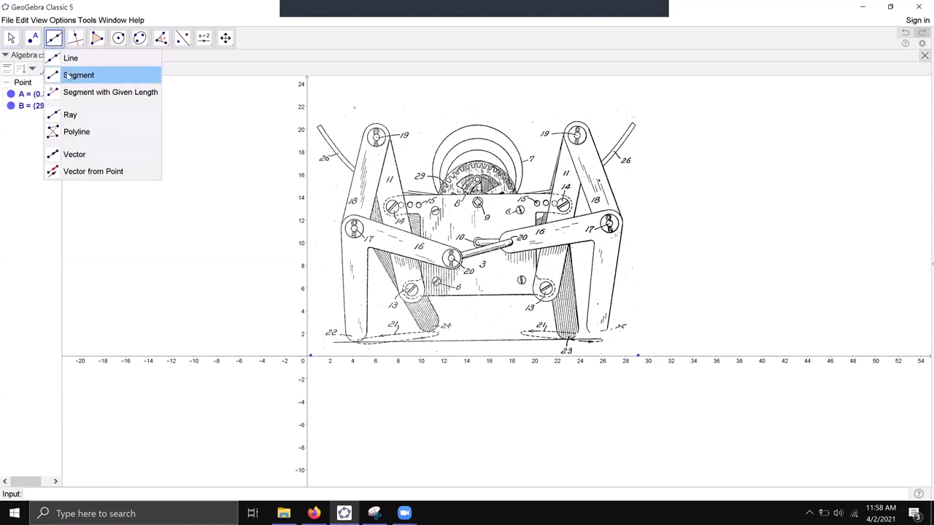
click(68, 77)
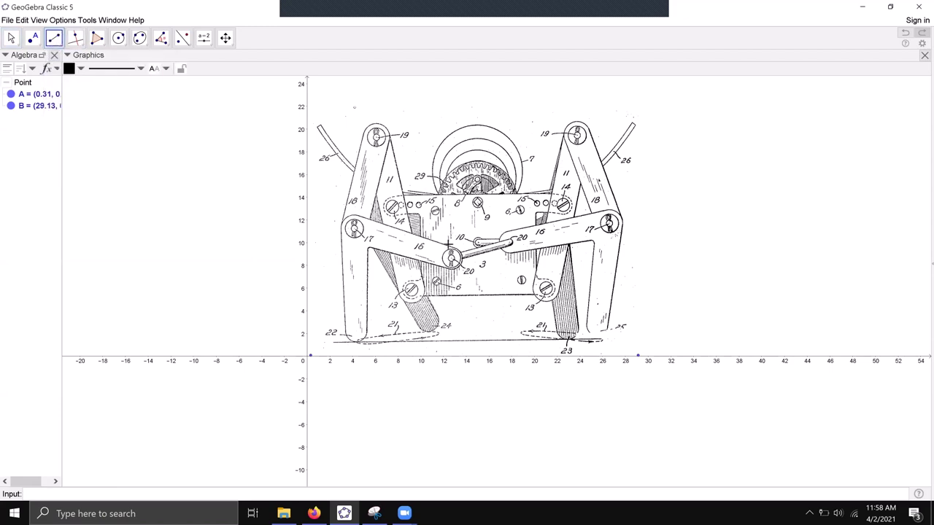
scroll(452, 245, up, 3)
scroll(480, 241, up, 1)
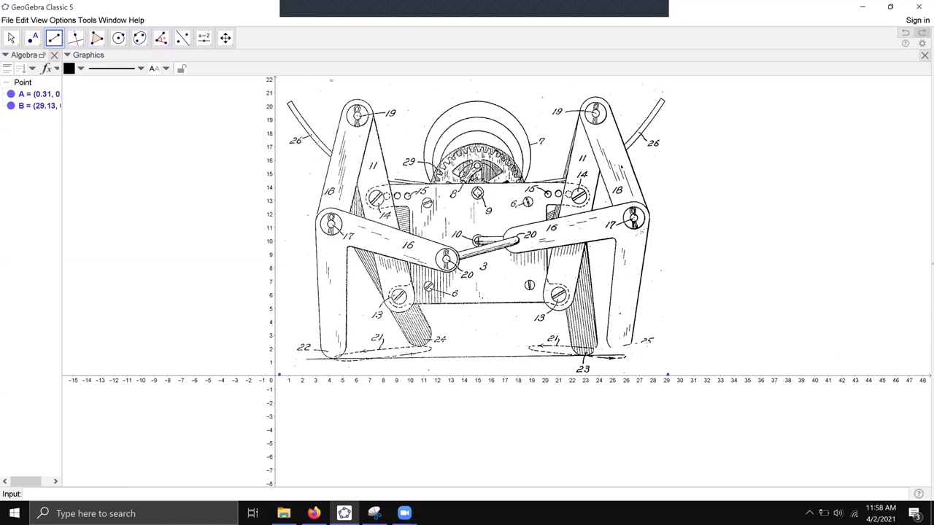
click(478, 241)
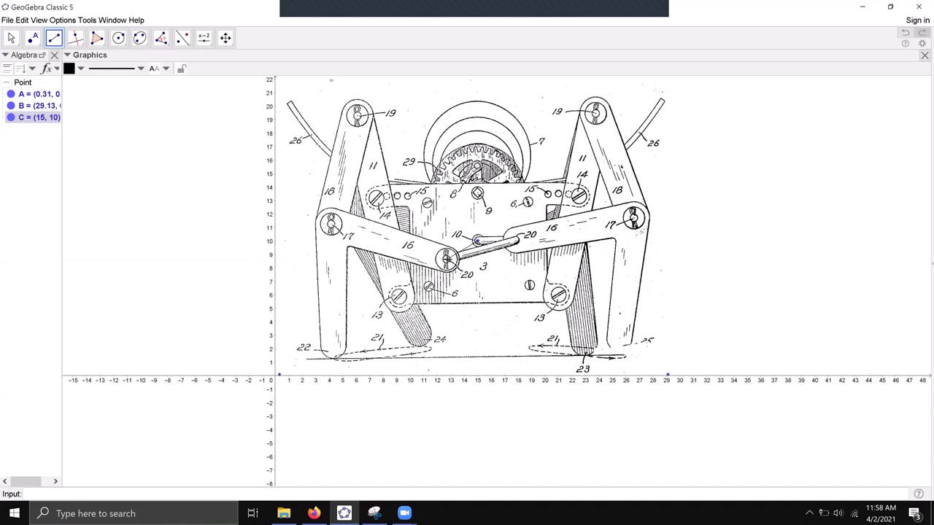
click(447, 259)
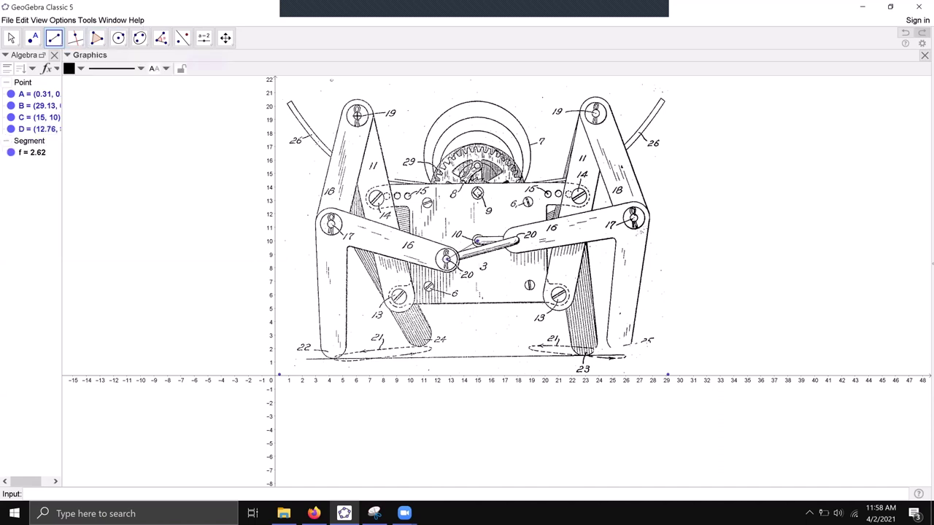
click(357, 115)
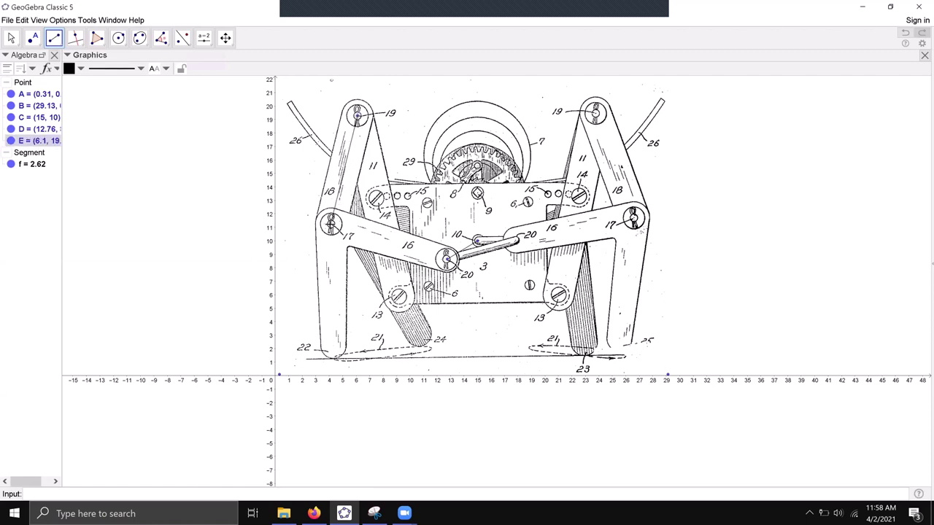
click(330, 227)
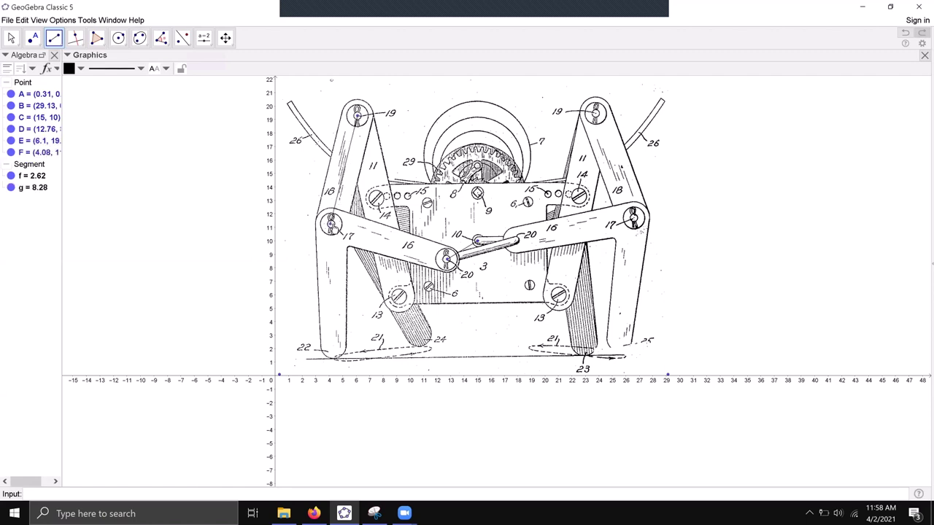
Draw a triangle over the left leg connecting joint 20, foot tip 22 and joint 17
click(98, 38)
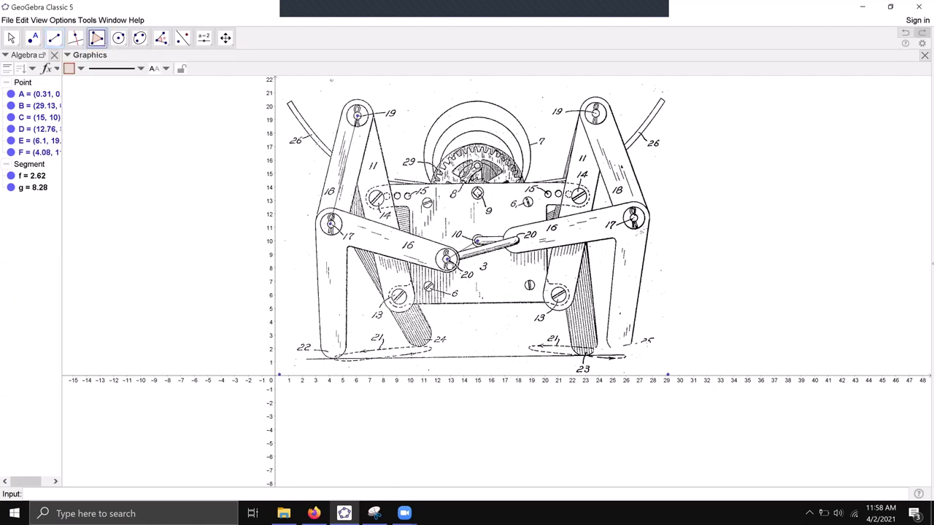
click(447, 259)
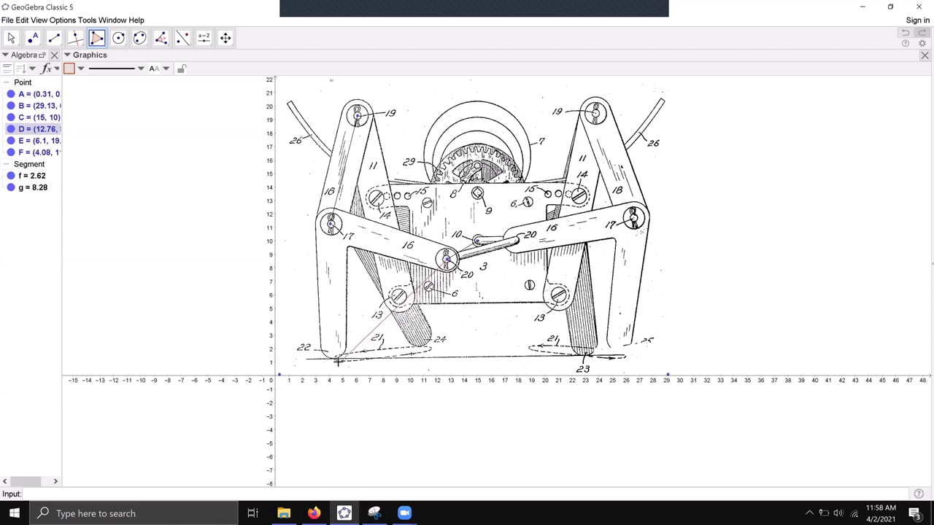
click(334, 359)
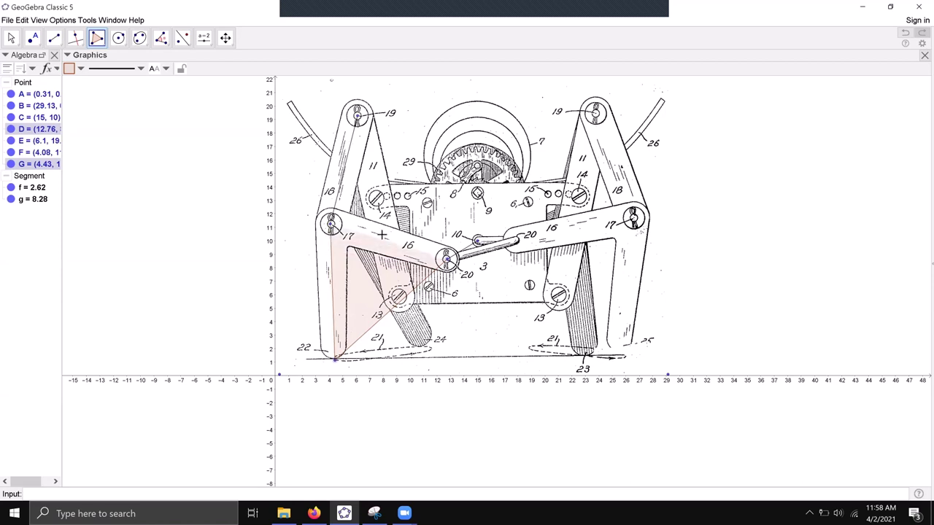
click(331, 225)
click(446, 259)
Colour the crank segment between pivot 10 and joint 20 green and set it to maximum line thickness
click(11, 38)
click(464, 249)
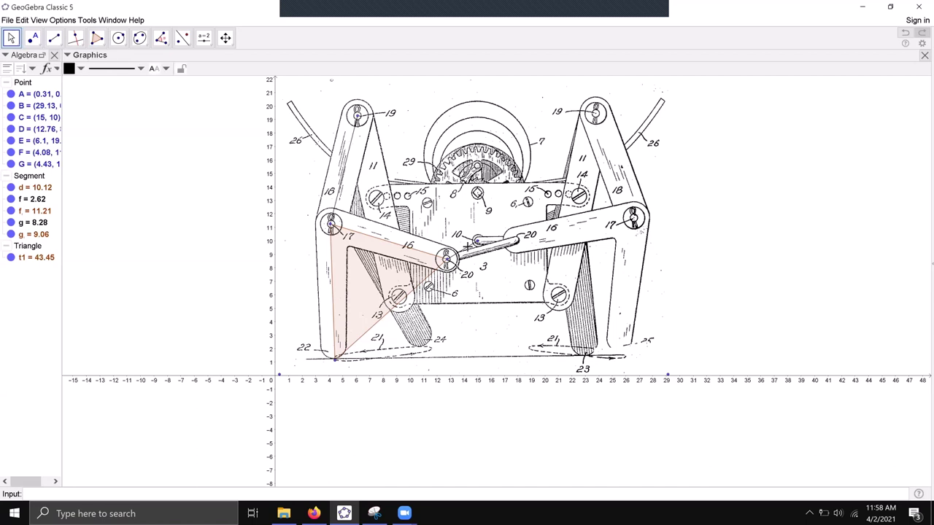
click(82, 69)
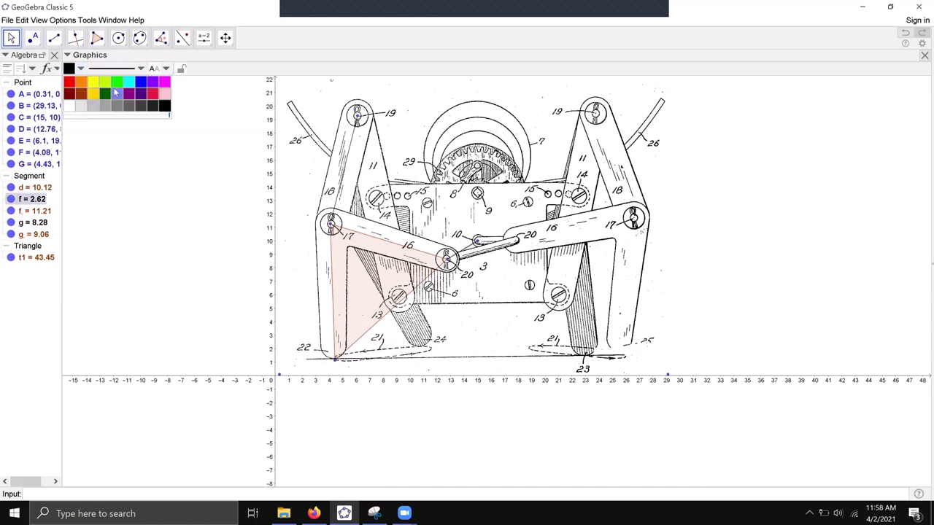
click(117, 82)
click(140, 68)
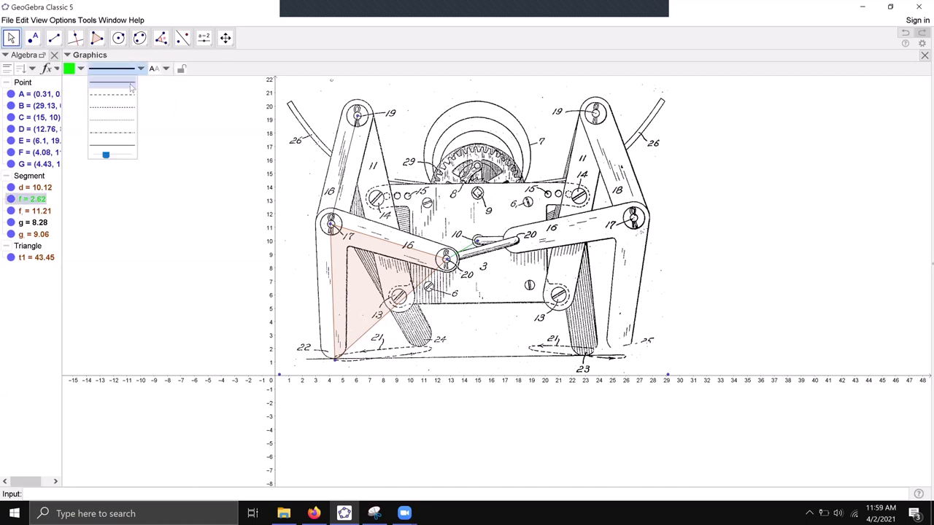
drag(105, 155, 131, 157)
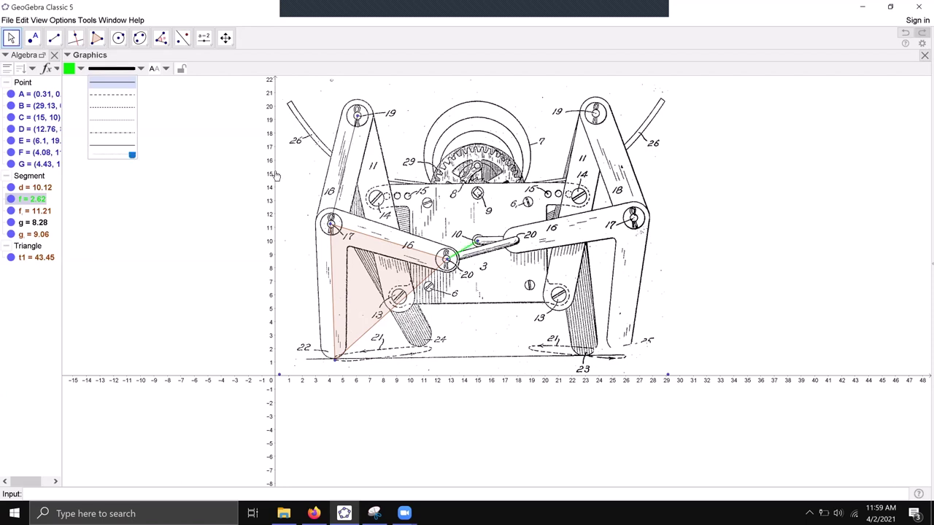
Colour the segment between joints 19 and 17 red and set it to maximum line thickness
click(345, 172)
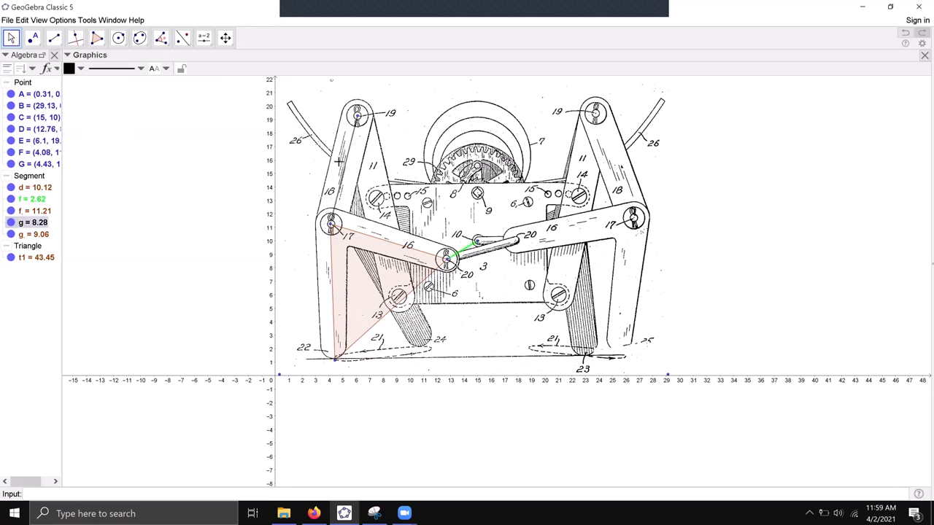
click(83, 69)
click(70, 82)
click(141, 68)
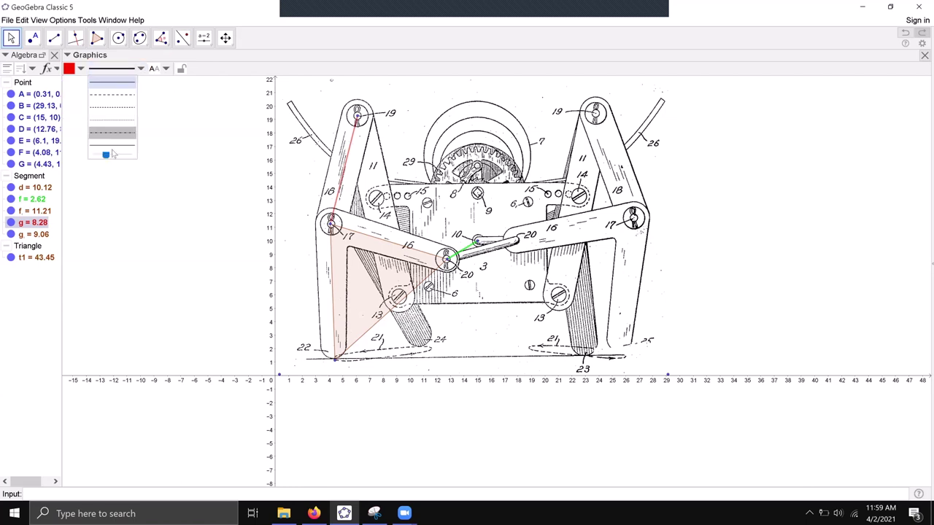
drag(106, 155, 139, 162)
Colour the left leg's triangle blue and deselect it
click(369, 262)
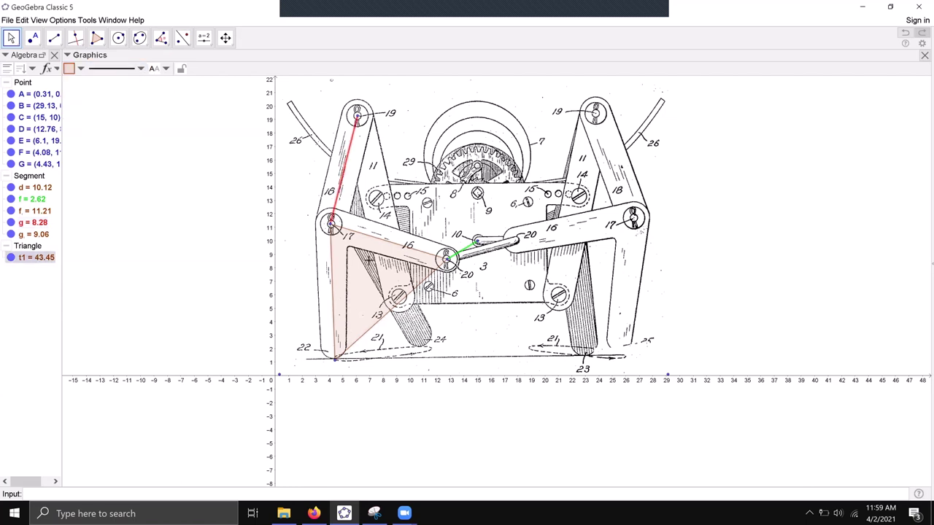
click(80, 69)
click(141, 82)
click(221, 212)
Draw a line parallel to the x-axis through a new point well left of the drawing, level with joint 19
scroll(220, 212, down, 2)
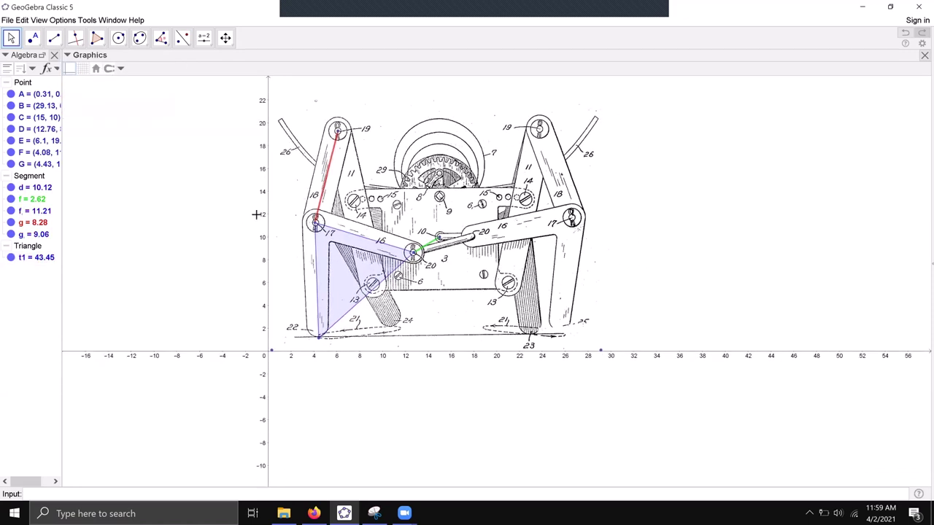
drag(220, 191, 239, 219)
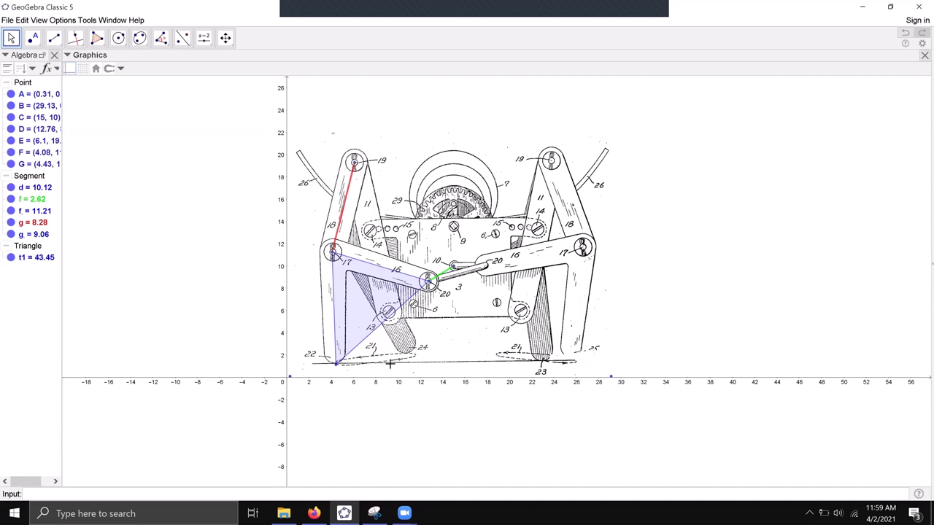
scroll(288, 315, down, 2)
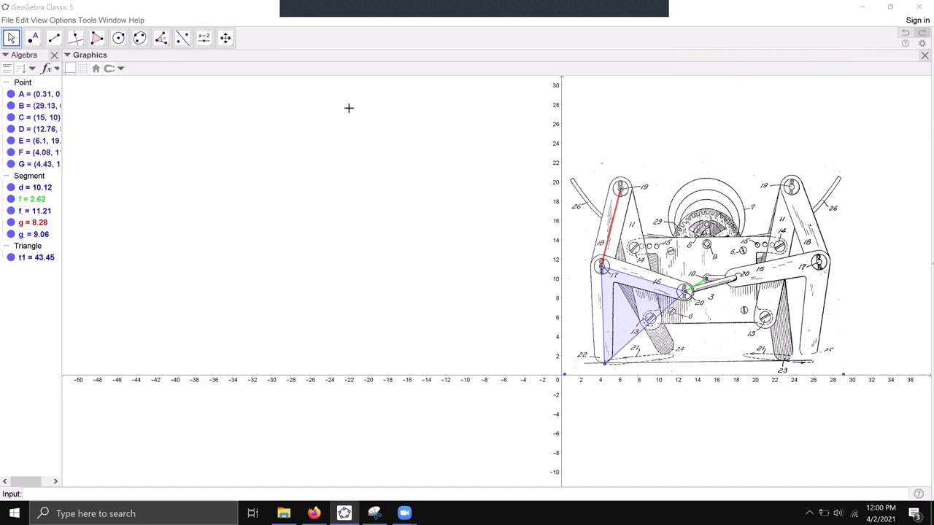
click(77, 40)
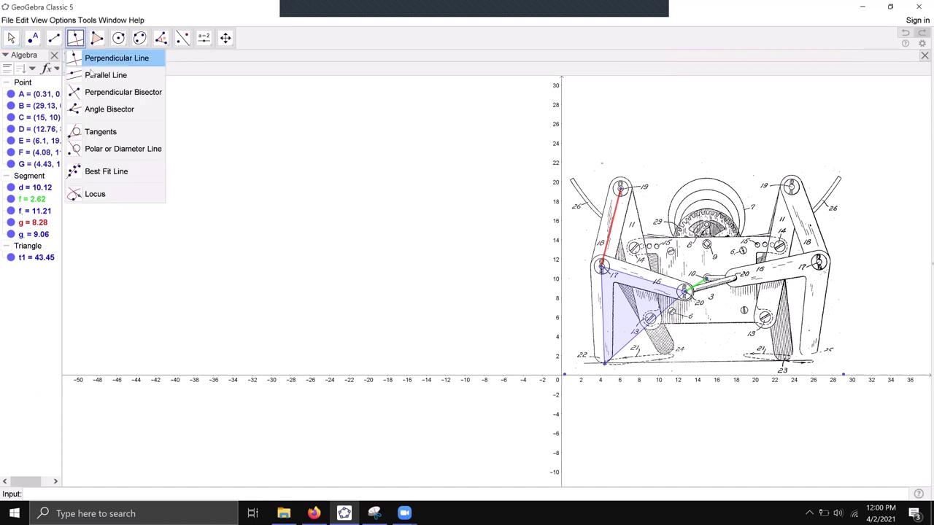
click(93, 78)
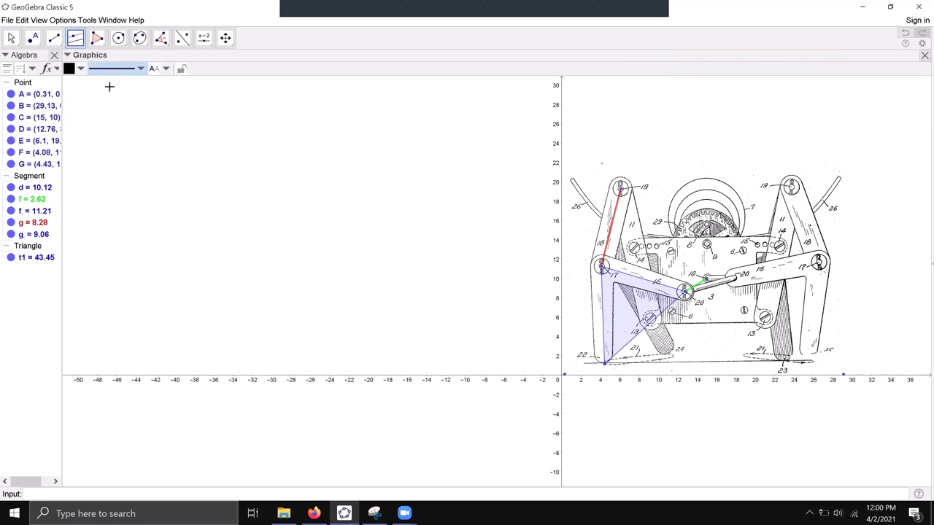
click(451, 375)
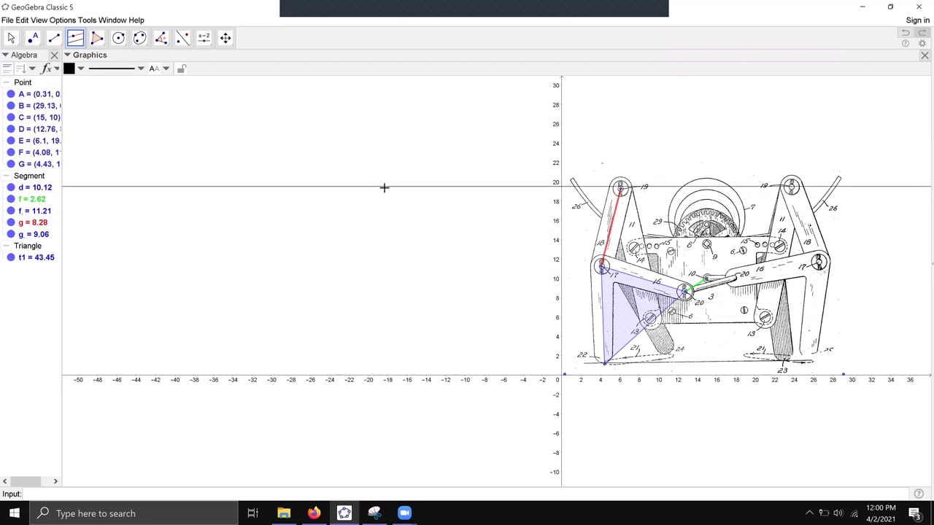
click(384, 188)
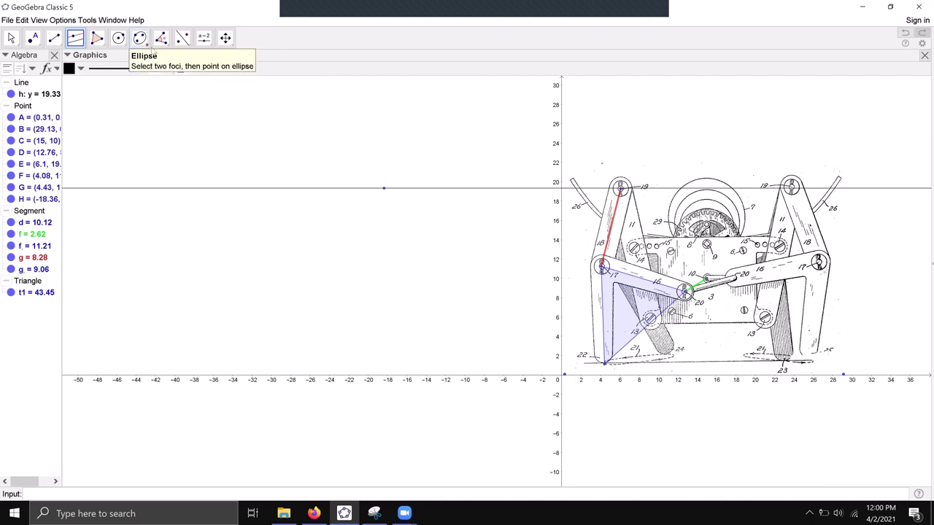
Create an angle slider α above the horizontal line, keeping its default range
click(203, 38)
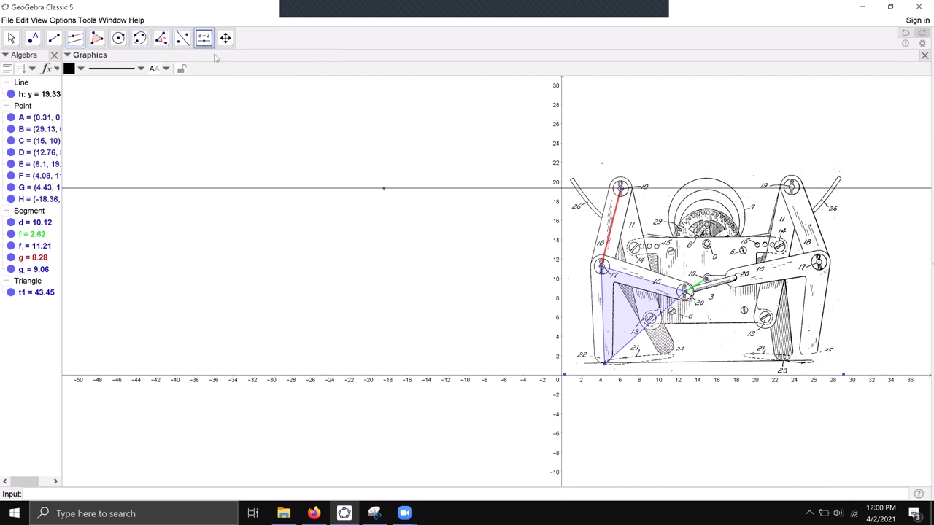
click(308, 89)
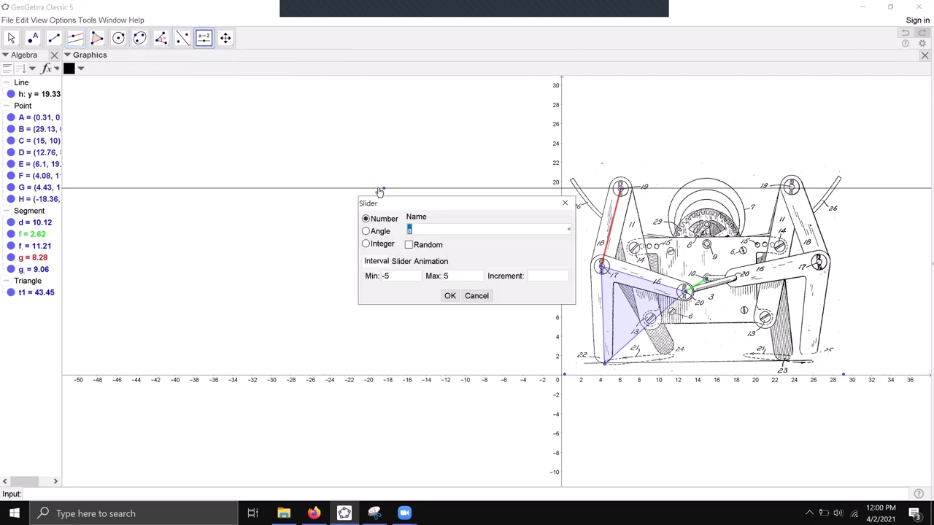
click(377, 233)
click(450, 295)
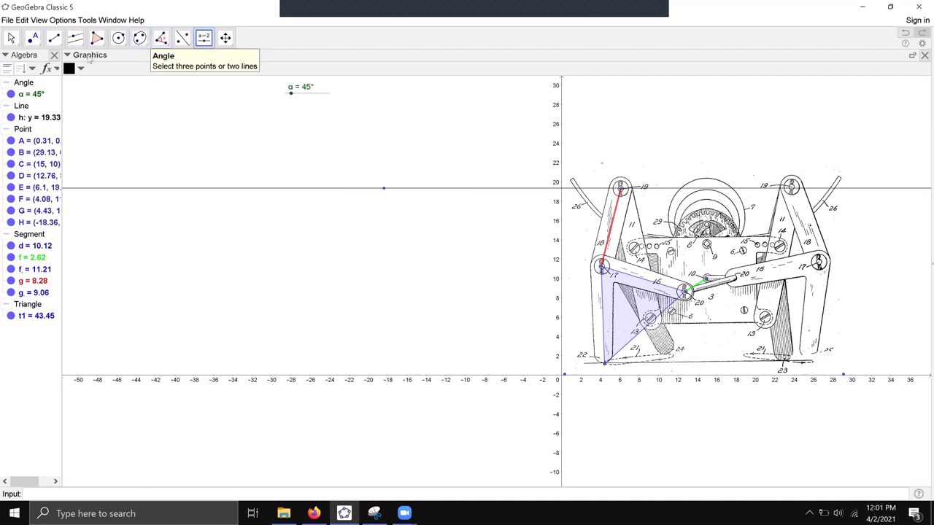
Construct a counterclockwise angle of size α from the line's point about a new vertex on the line, and vary the slider to 54°
click(167, 44)
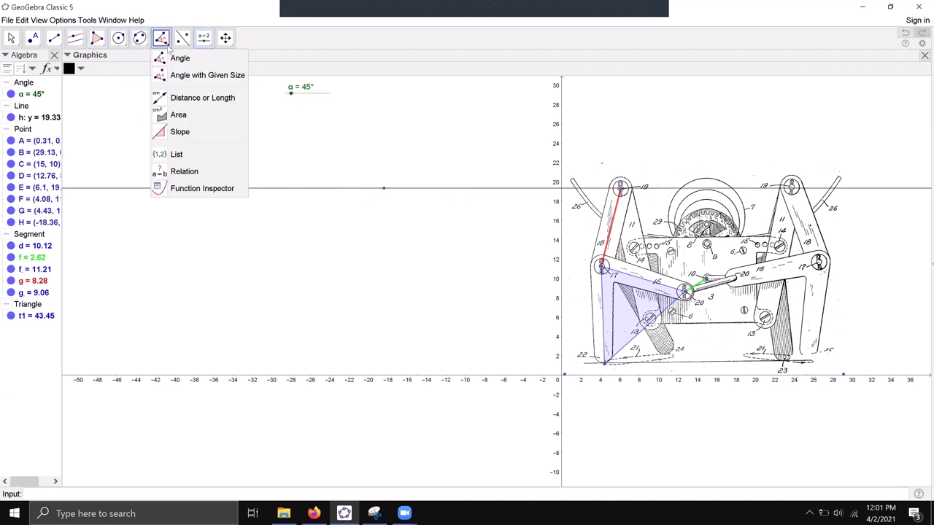
click(177, 76)
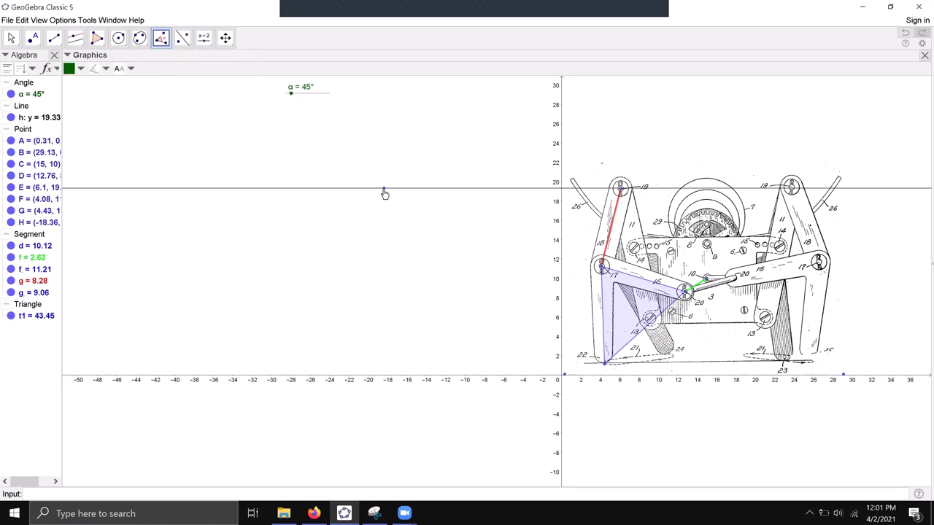
click(385, 191)
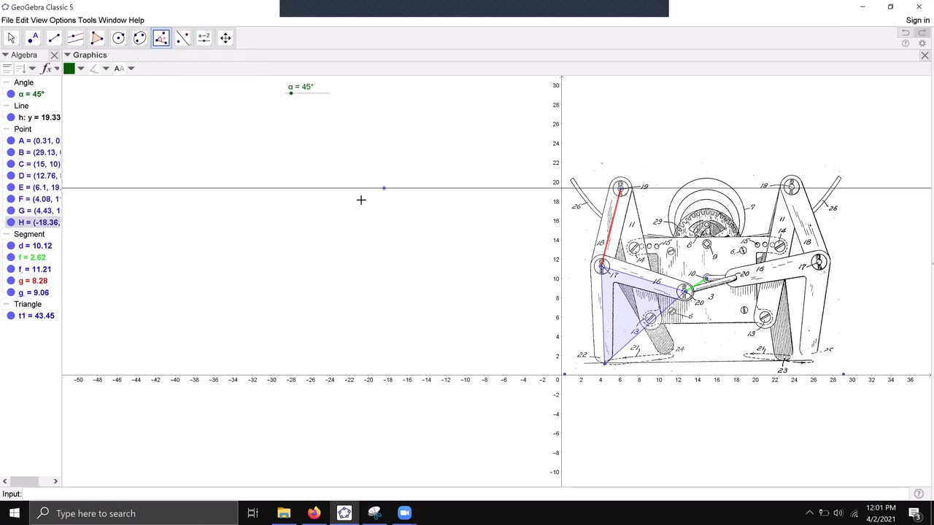
click(276, 189)
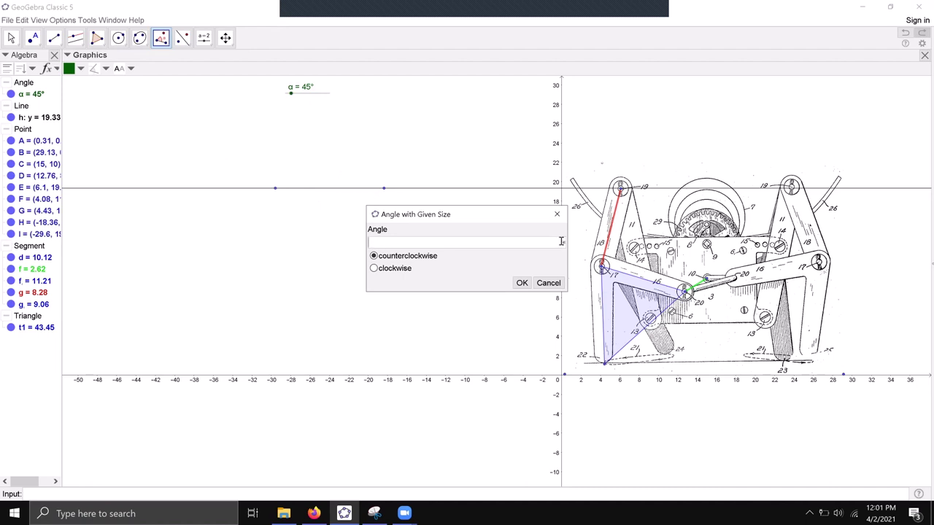
click(564, 245)
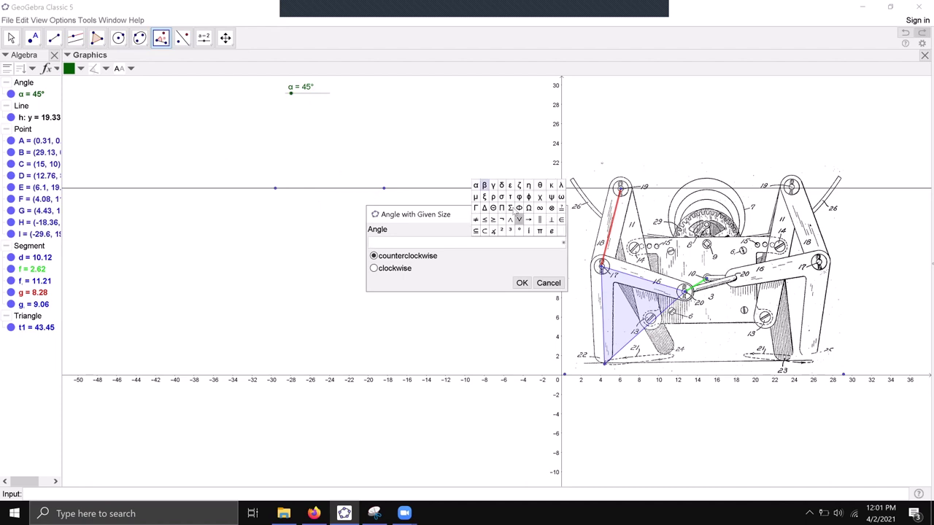
click(477, 184)
click(522, 282)
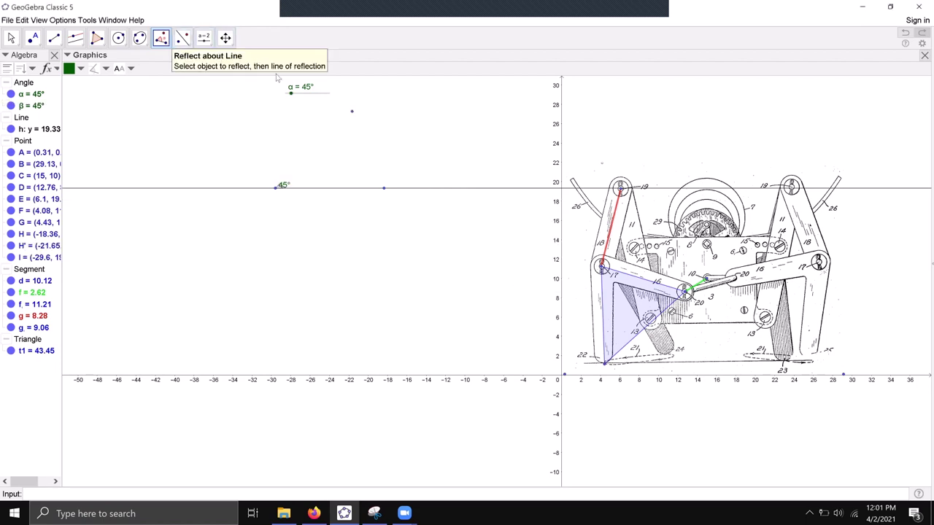
click(13, 38)
mouse_move(291, 92)
mouse_down()
mouse_move(326, 98)
mouse_move(293, 102)
mouse_up()
Hide the coordinate axes in the graphics view
right_click(472, 216)
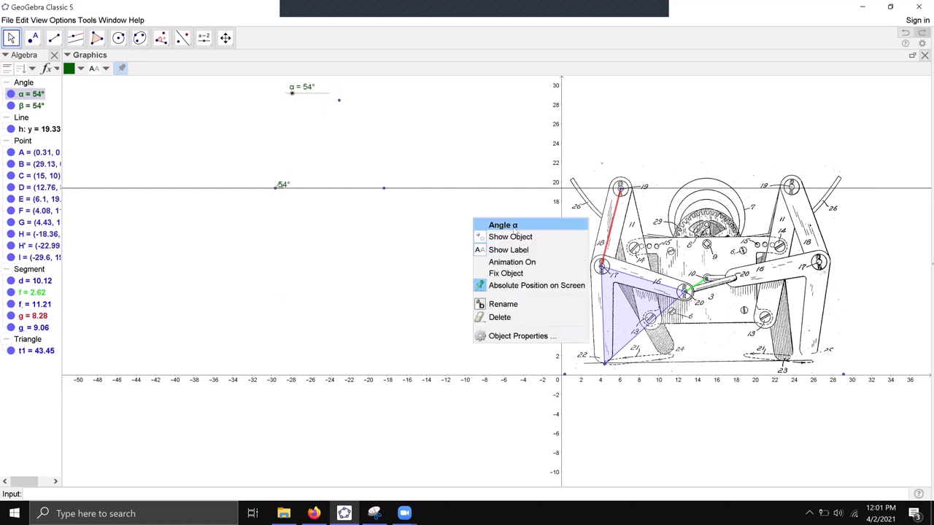
click(472, 149)
right_click(509, 146)
click(530, 166)
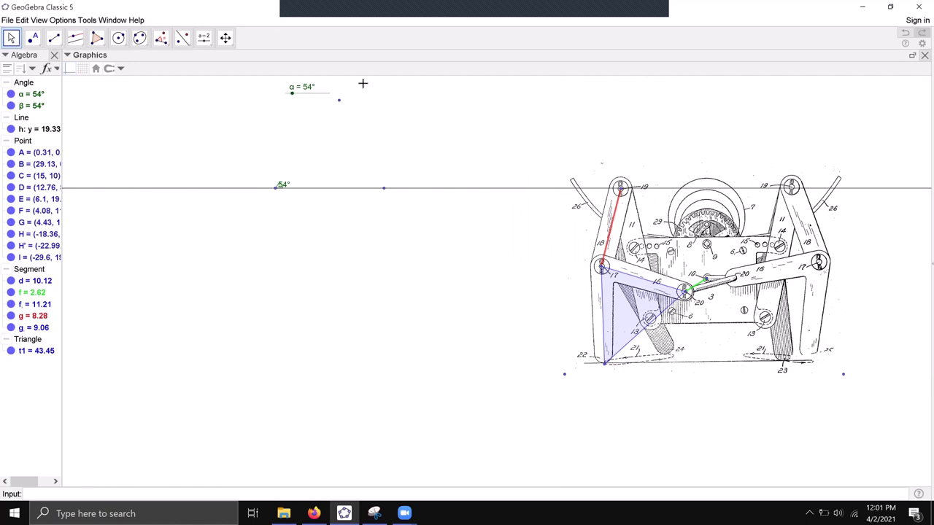
Draw a line through the angle's vertex and the rotated point, and vary the α slider to 322°
click(54, 37)
click(64, 59)
click(275, 188)
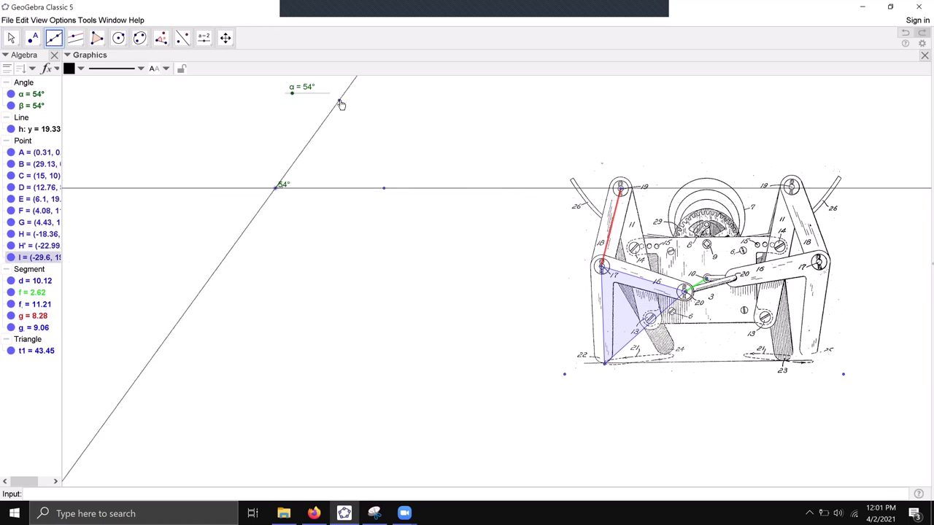
click(340, 102)
click(12, 38)
drag(292, 93, 325, 96)
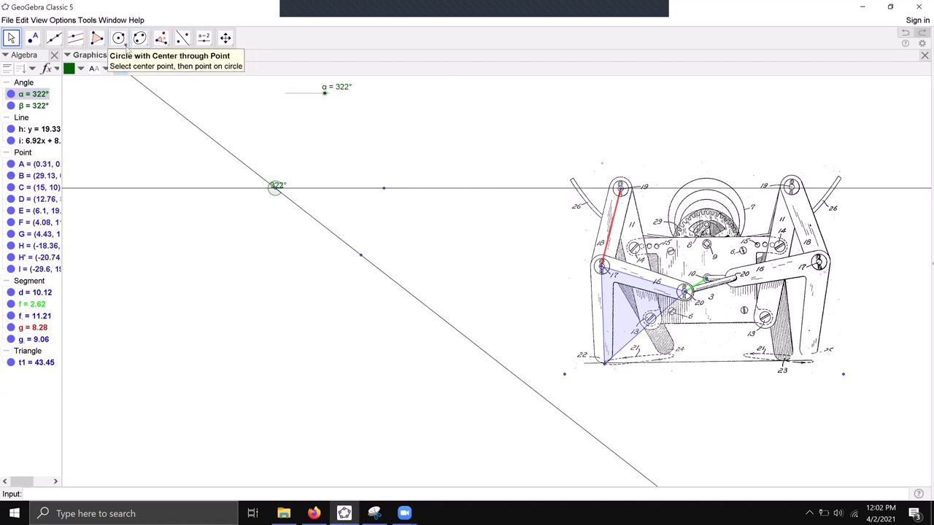
Draw a compass circle centred on the angle's vertex with the distance from joint 19 to pivot 10 as radius
click(126, 45)
click(145, 90)
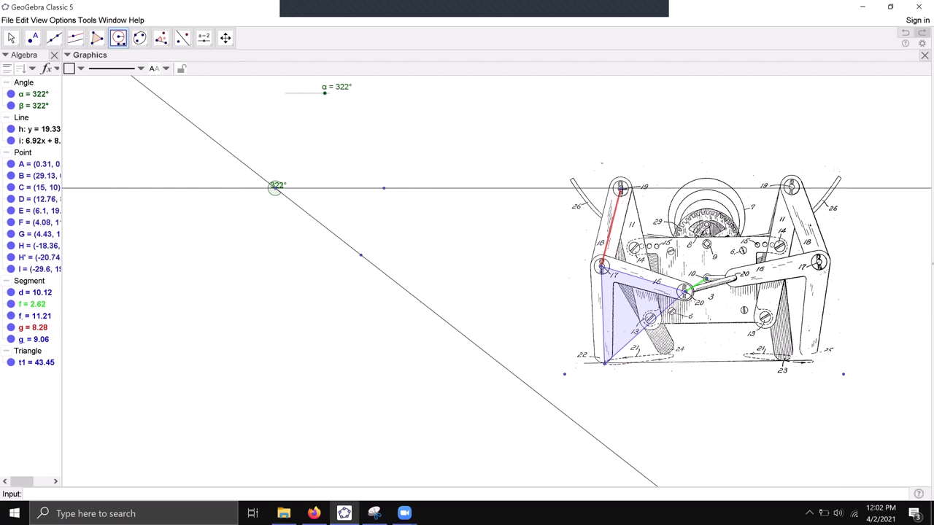
click(621, 189)
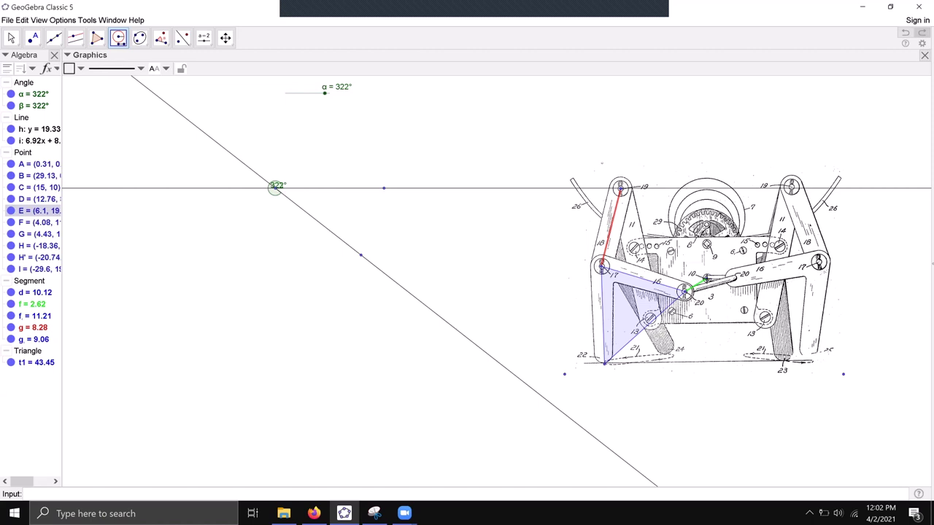
click(707, 281)
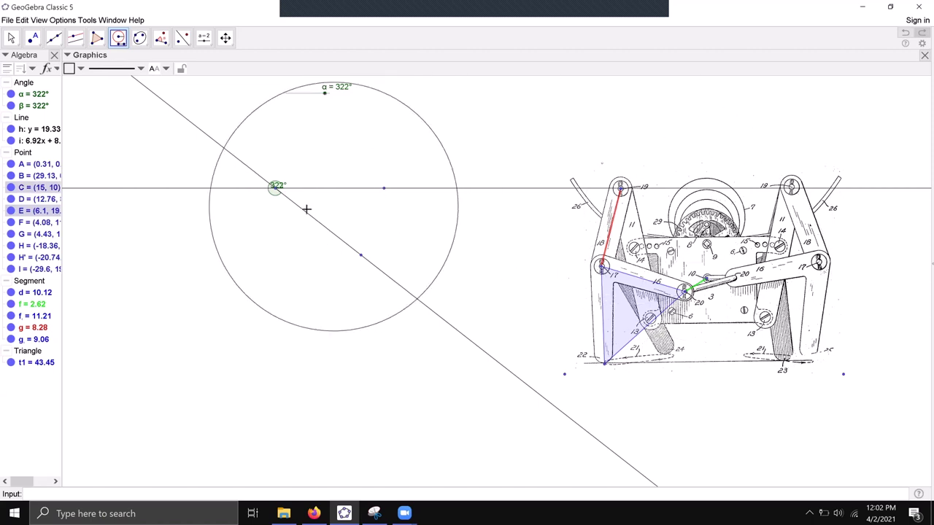
click(276, 189)
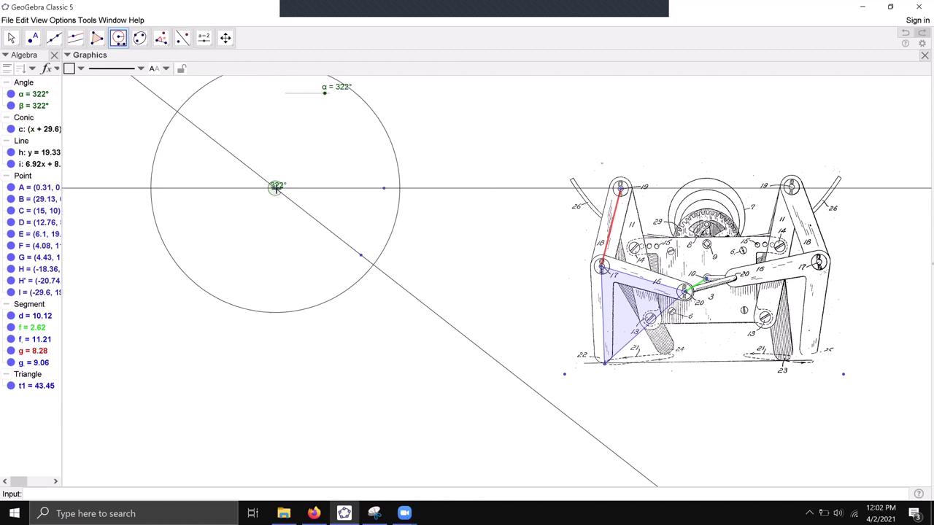
Hide the angle marking at the circle's centre and the rotated point on the inclined line
click(11, 38)
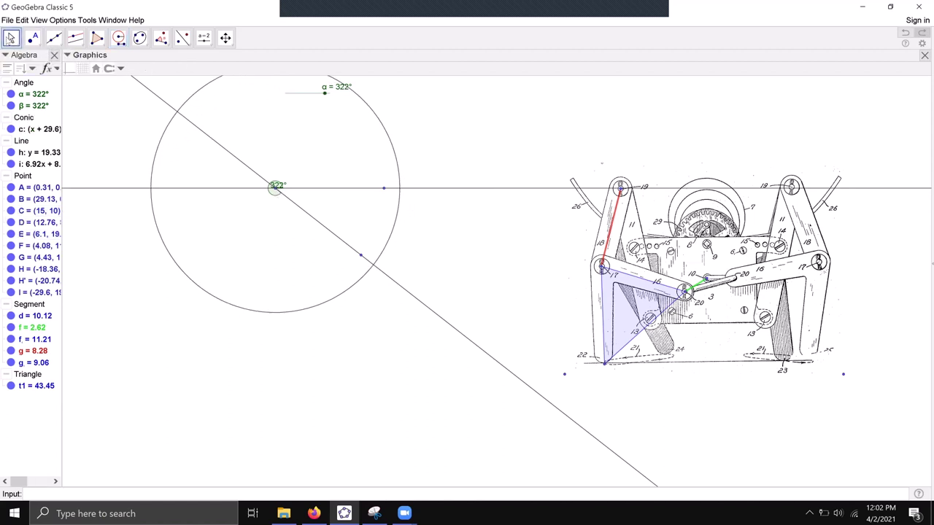
click(11, 38)
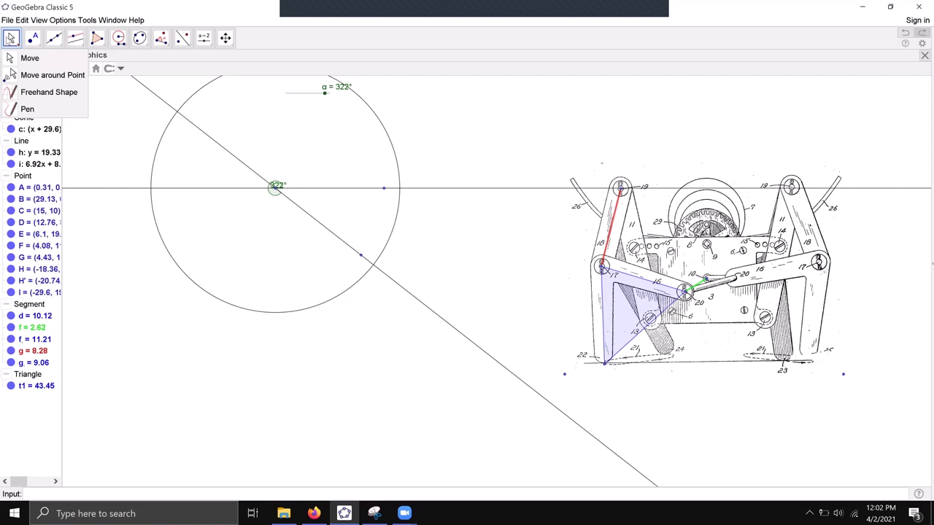
click(282, 185)
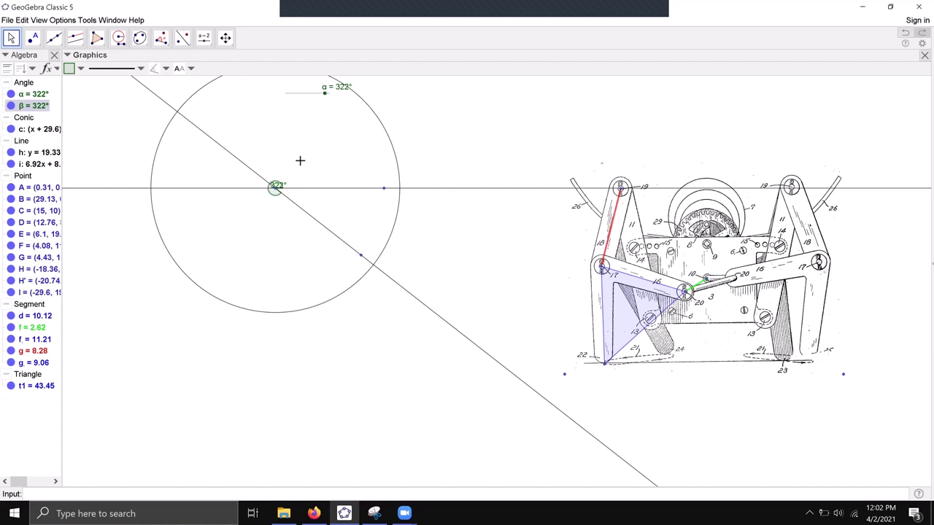
key(ctrl+g)
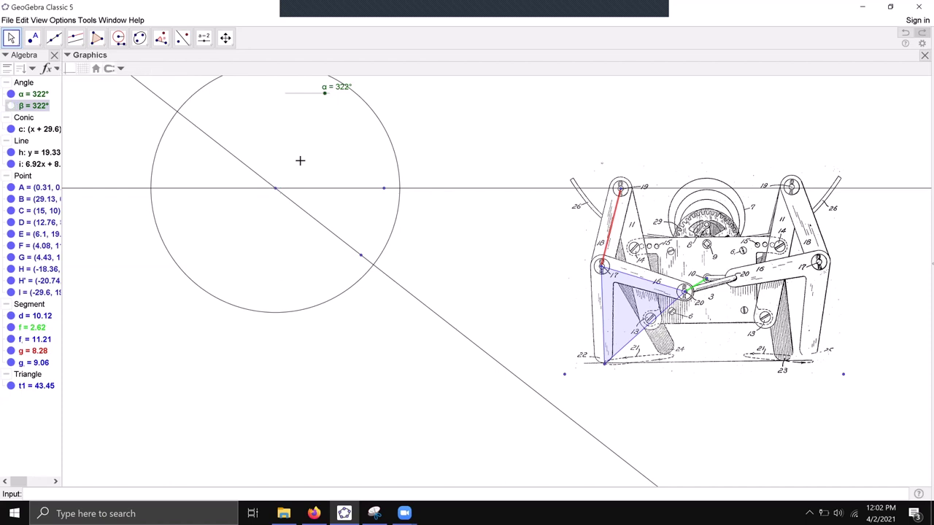
click(361, 256)
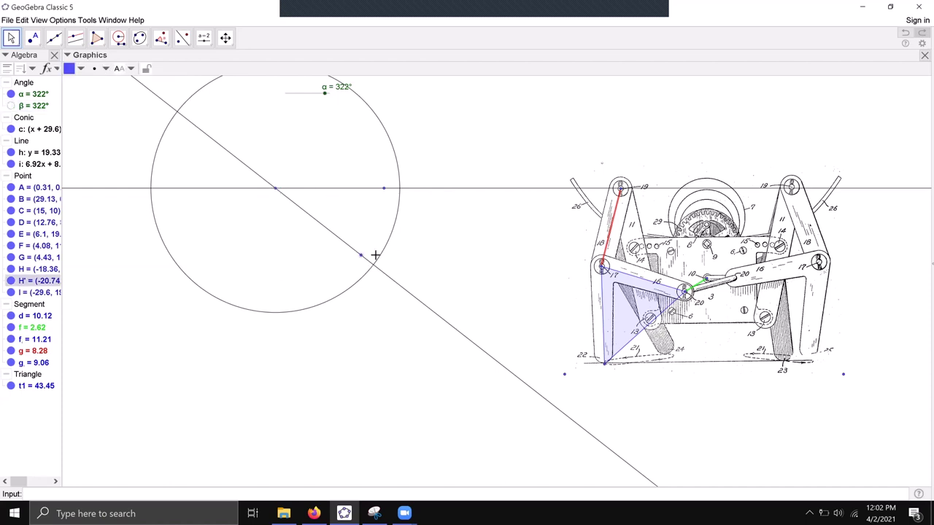
key(ctrl+g)
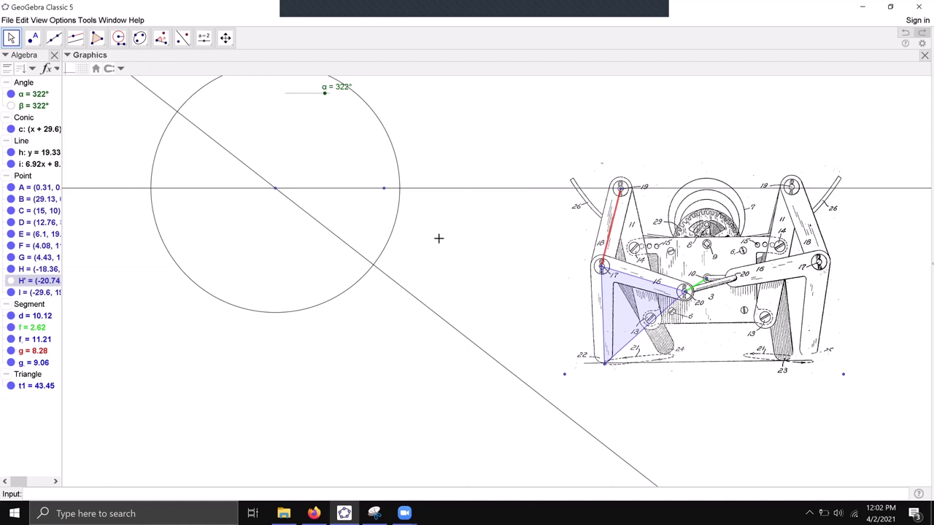
Mark the intersections of the compass circle with the inclined line, and hide the upper intersection point
scroll(388, 207, down, 1)
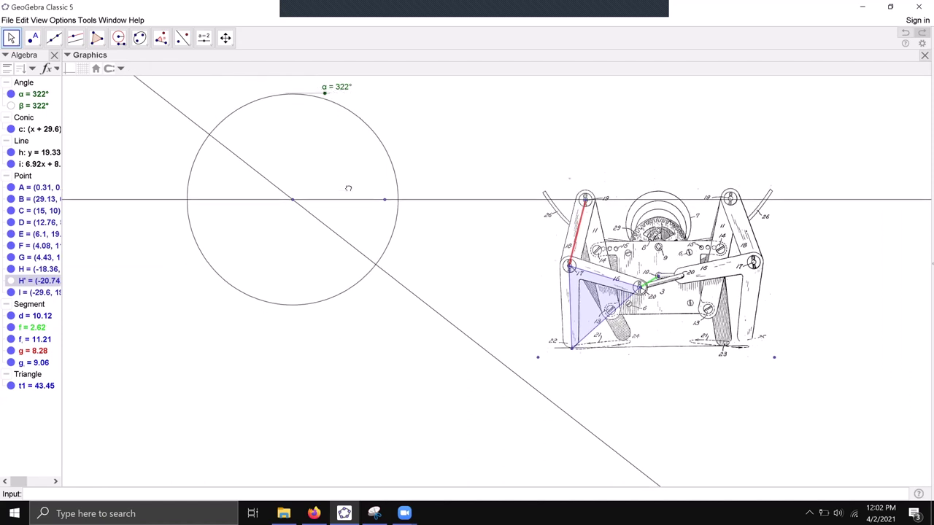
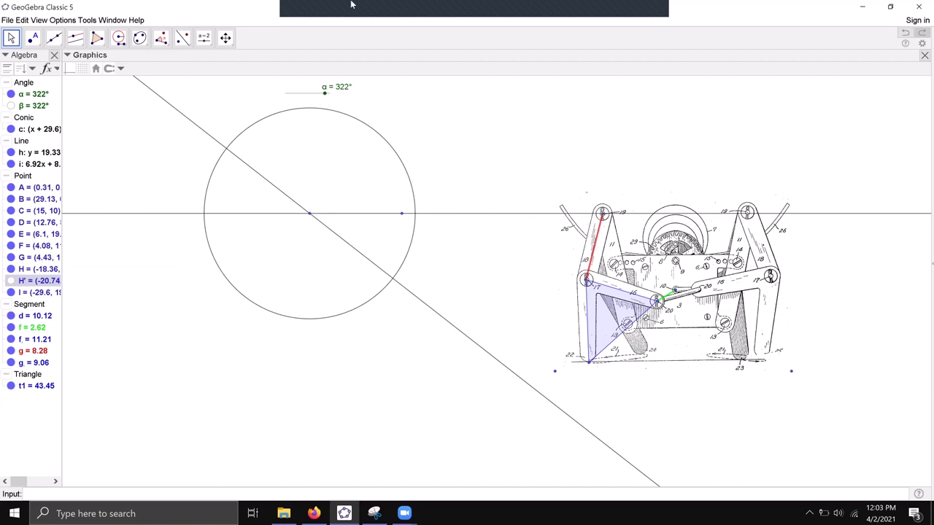
click(33, 38)
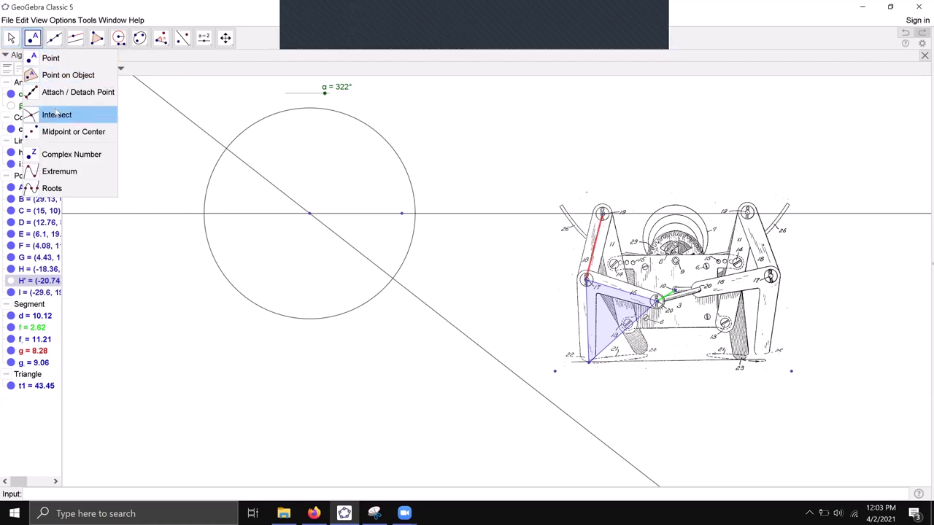
click(56, 114)
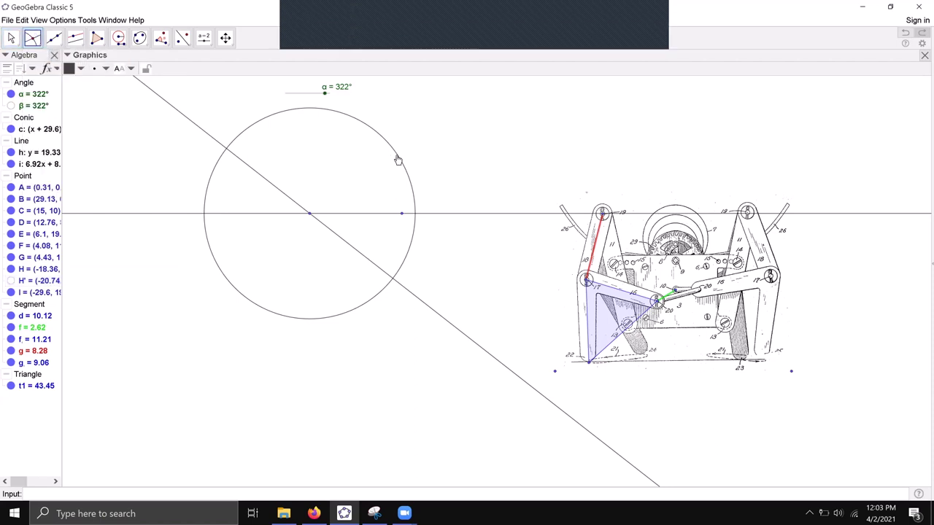
click(396, 155)
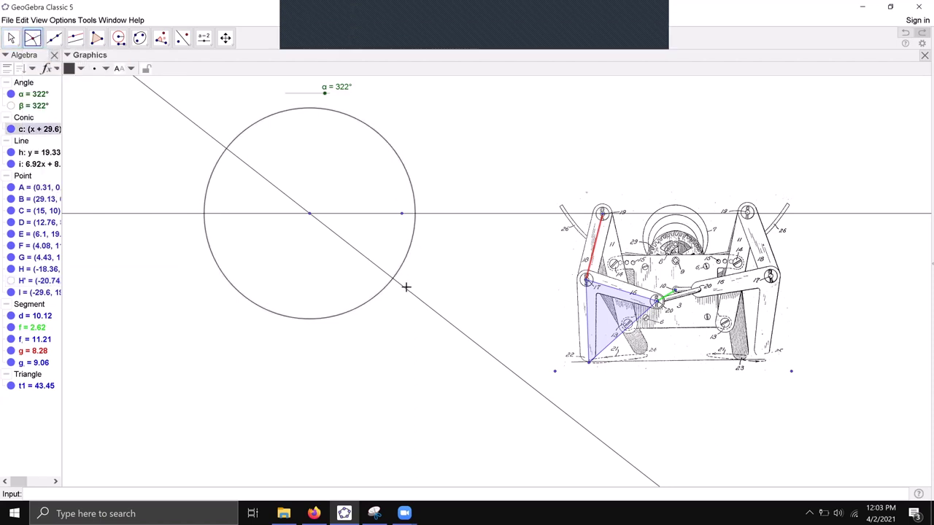
click(405, 288)
click(12, 40)
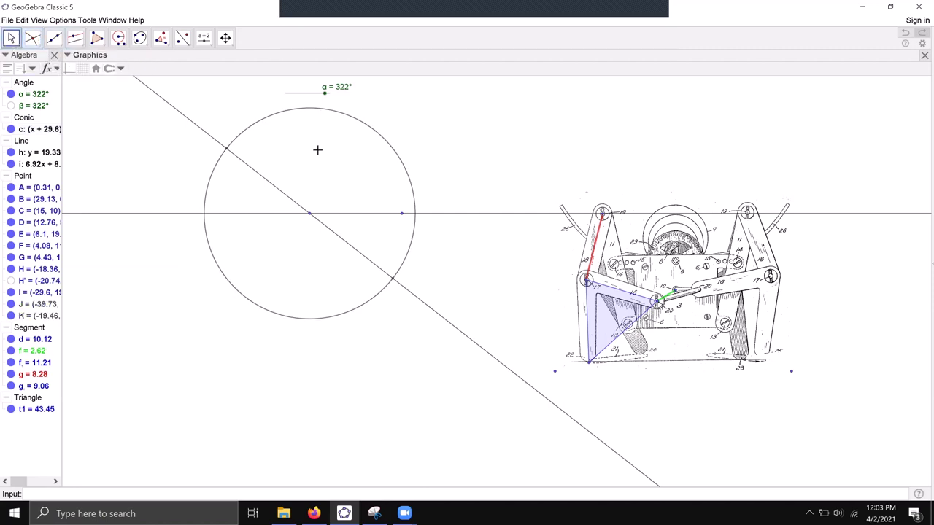
click(226, 151)
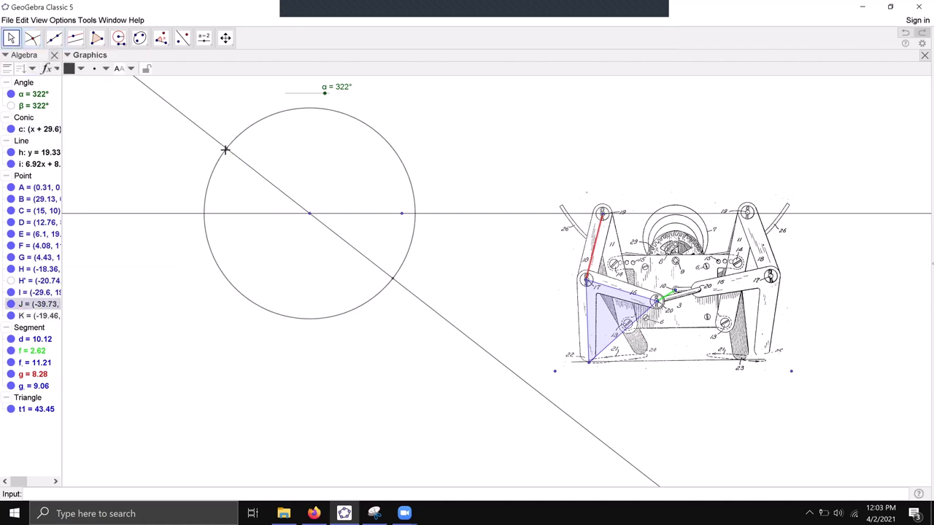
click(373, 170)
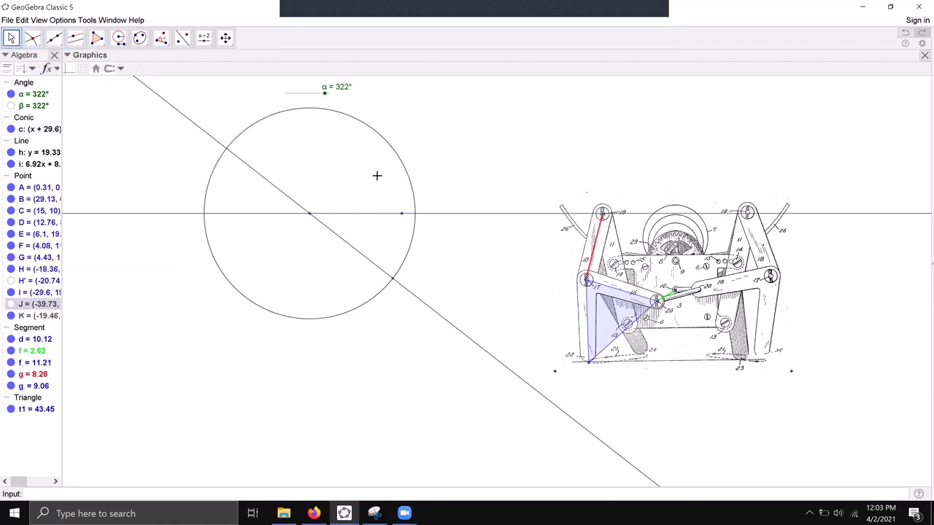
Draw a segment from the circle's centre to the lower intersection point, and hide the circle
click(54, 38)
click(70, 74)
click(311, 213)
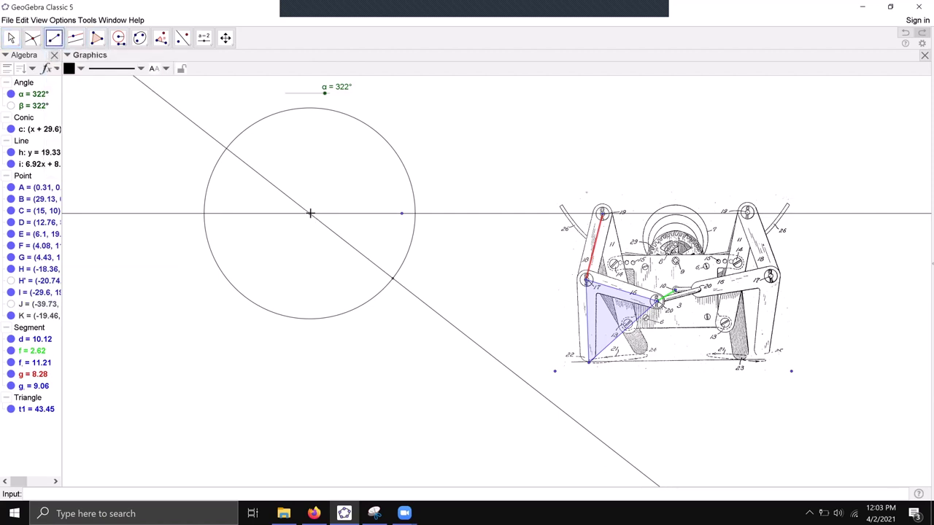
click(394, 285)
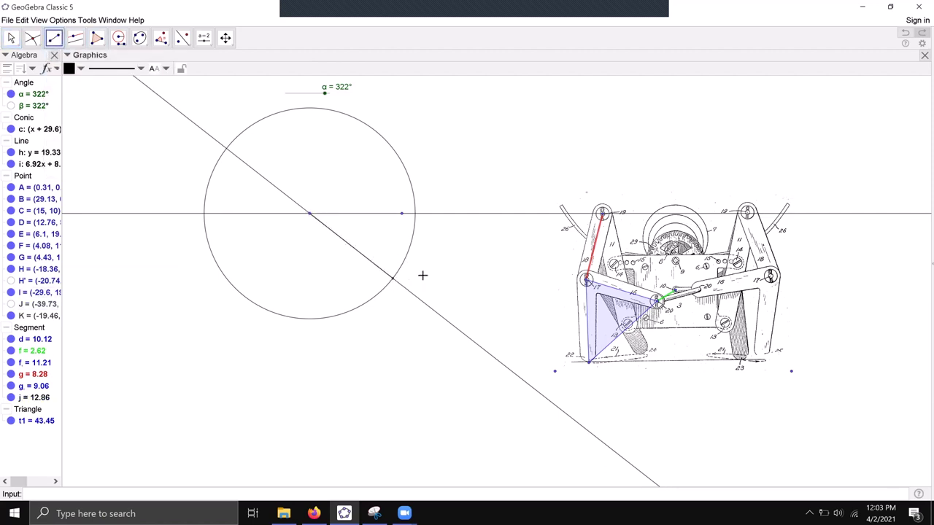
key(Escape)
key(ctrl+g)
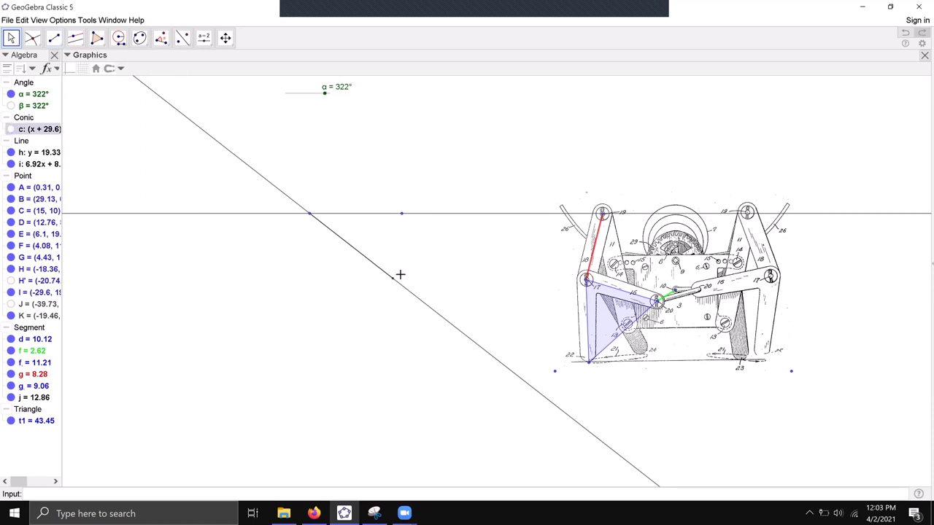
Recolour the new segment on the inclined line grey
click(204, 37)
click(318, 222)
click(73, 68)
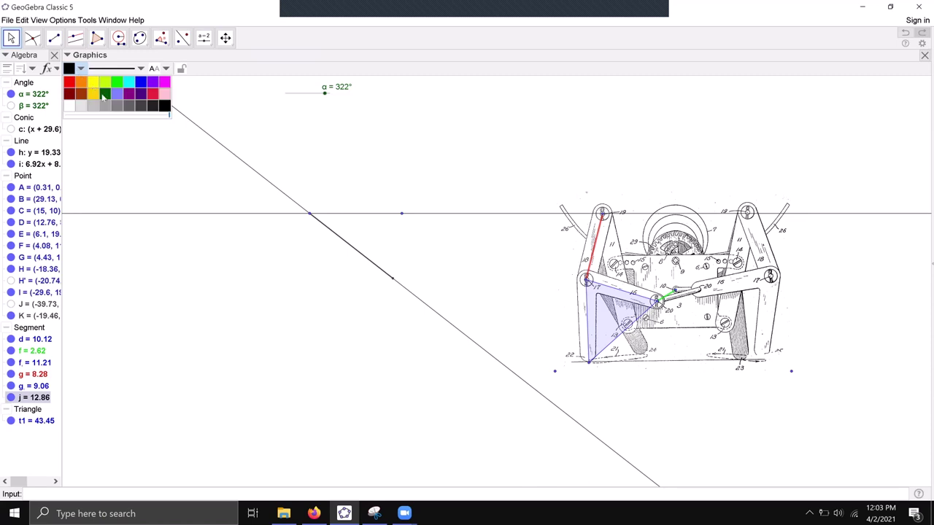
click(105, 110)
click(284, 275)
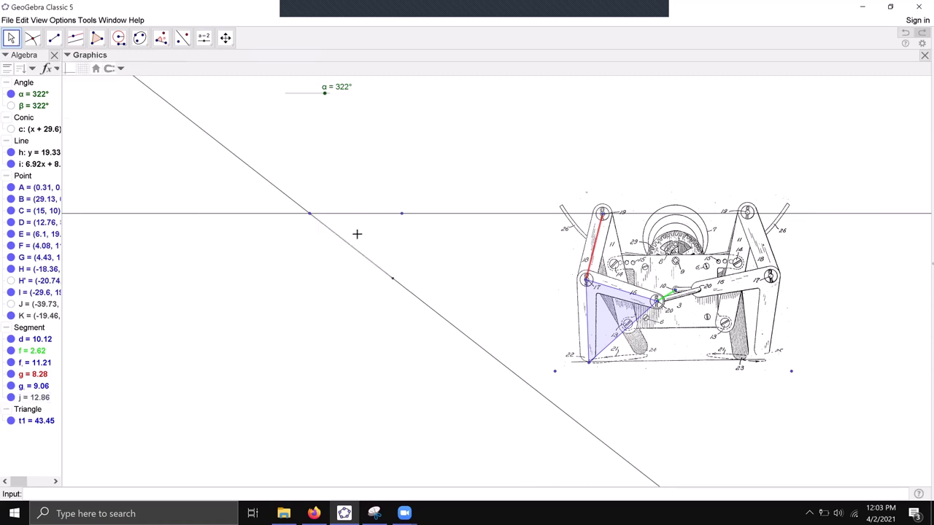
Set the α slider to 314° and add a second angle slider γ beside it, ranging from 0° to 360° with a 1° increment
drag(323, 96, 325, 94)
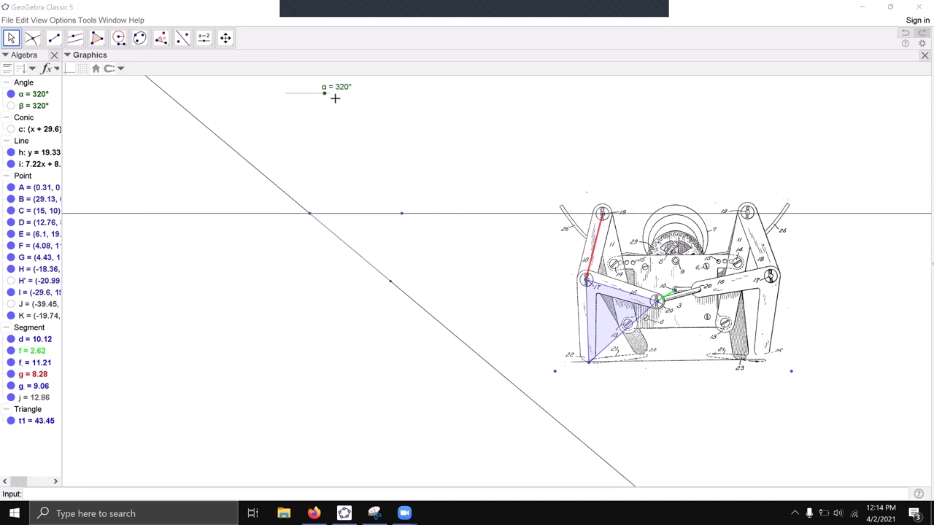
mouse_move(324, 93)
mouse_down()
mouse_move(313, 94)
mouse_move(323, 93)
mouse_up()
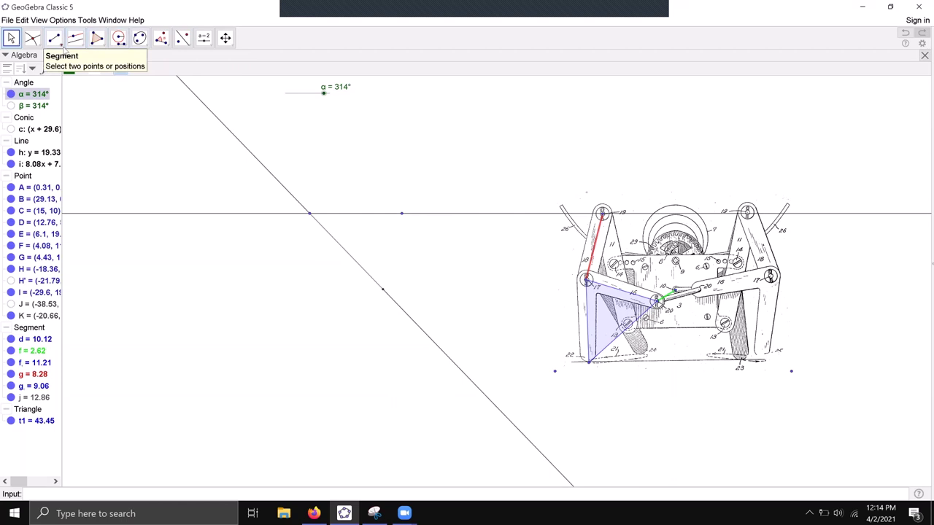
click(204, 40)
click(429, 102)
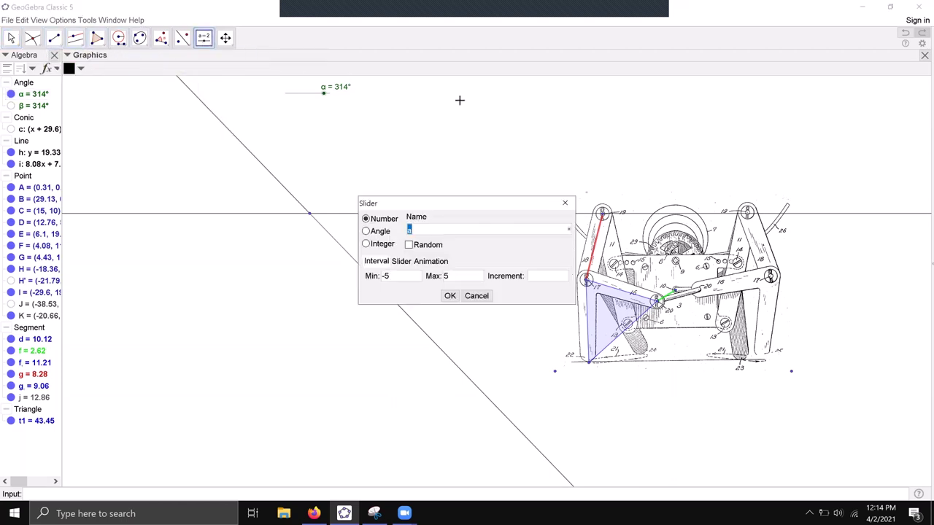
click(378, 232)
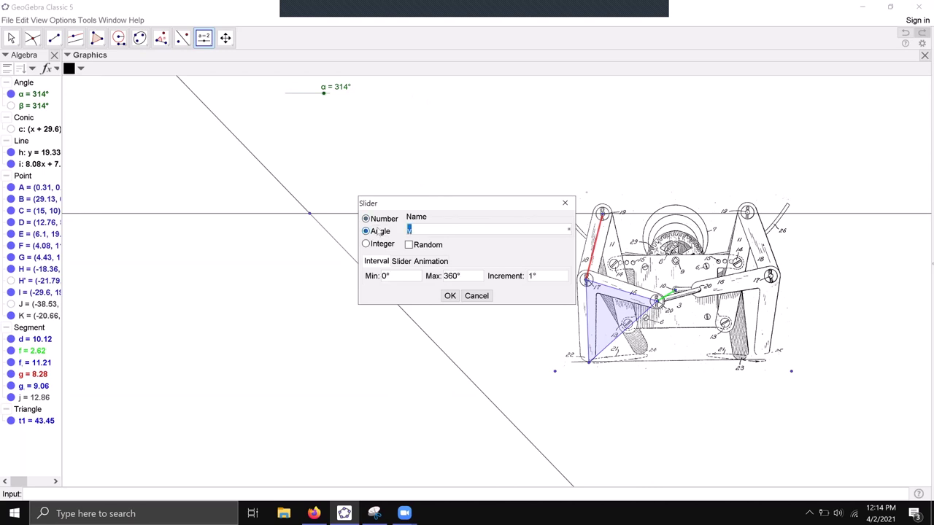
click(450, 297)
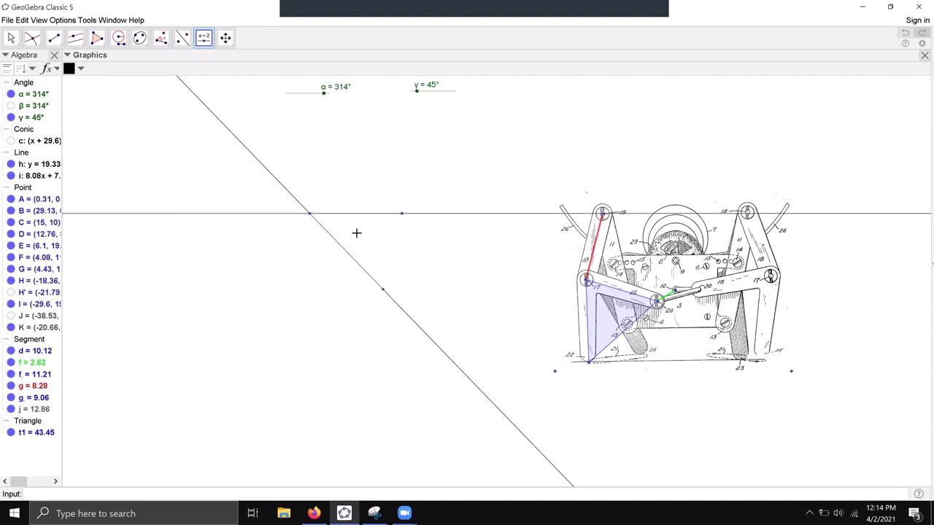
Construct a counterclockwise angle of size γ at the segment's lower end from a new point further down the inclined line, and set γ to 258°
click(162, 40)
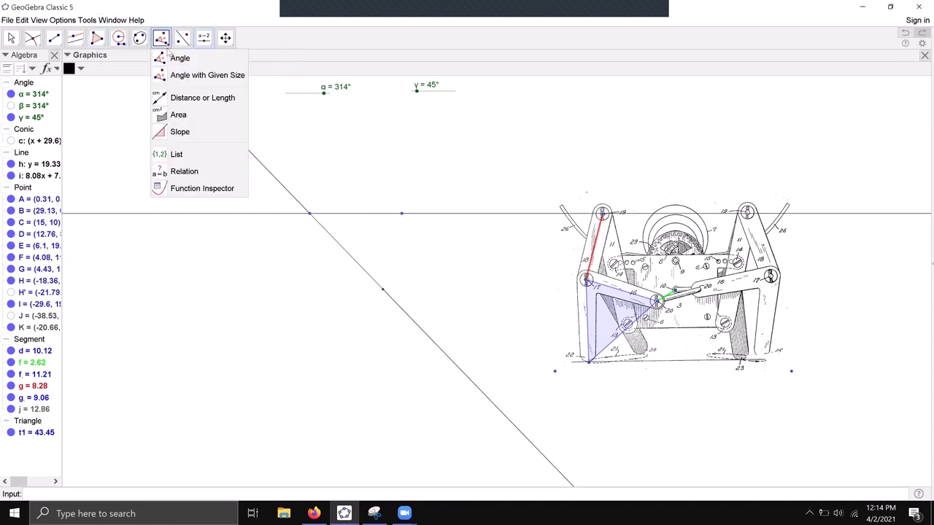
click(181, 76)
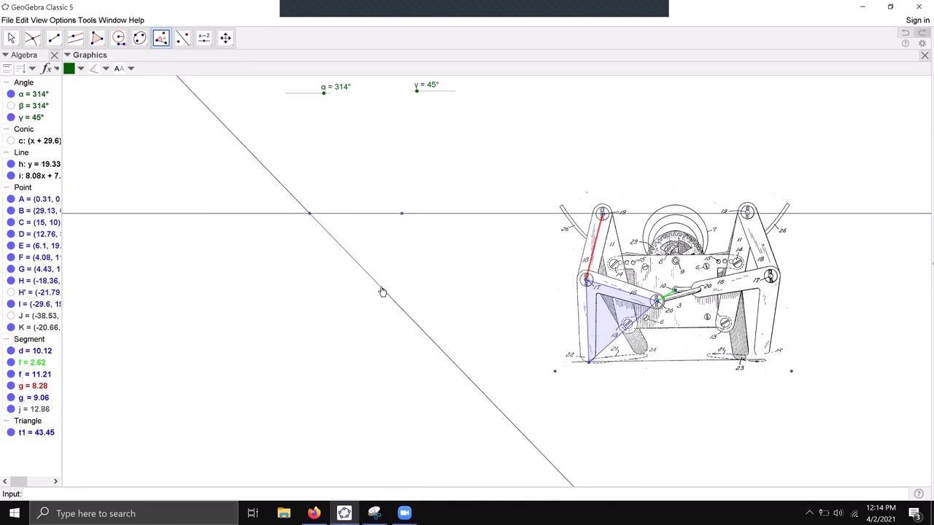
click(409, 318)
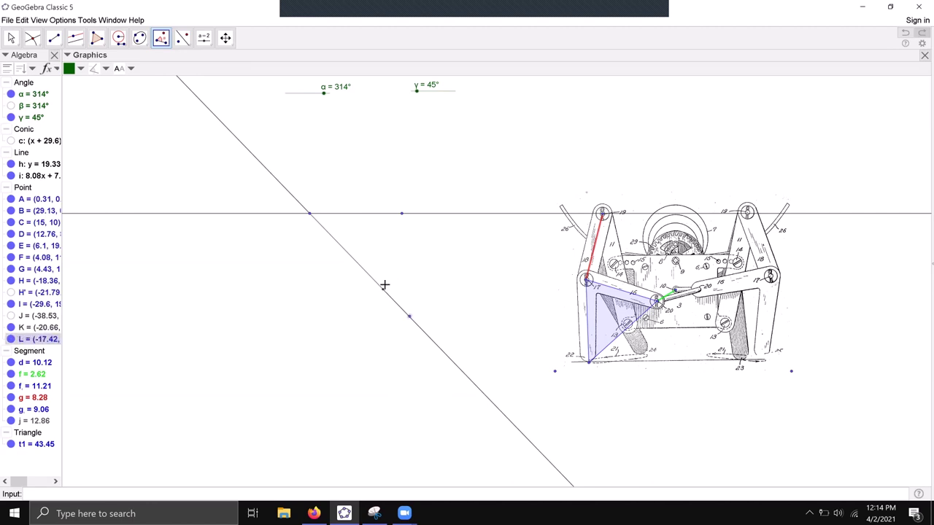
click(383, 292)
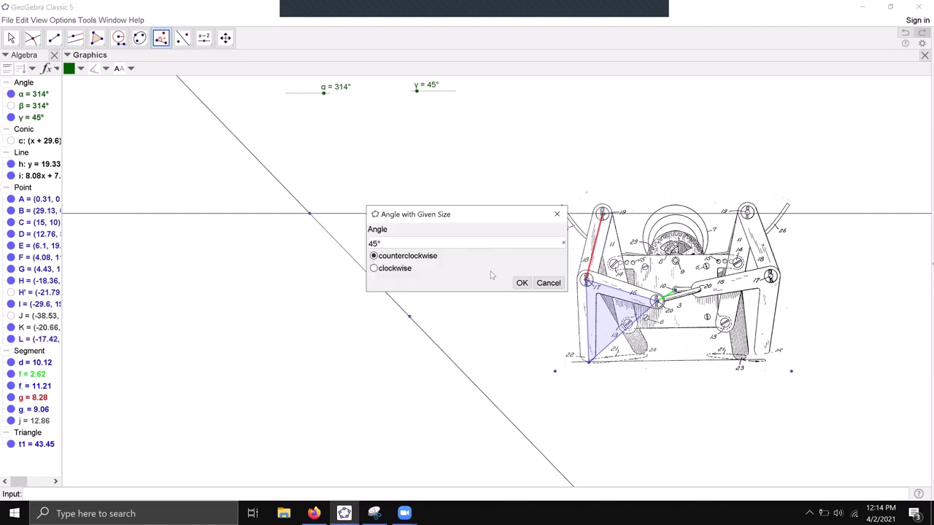
key(BackSpace)
key(BackSpace)
key(BackSpace)
click(564, 245)
click(492, 185)
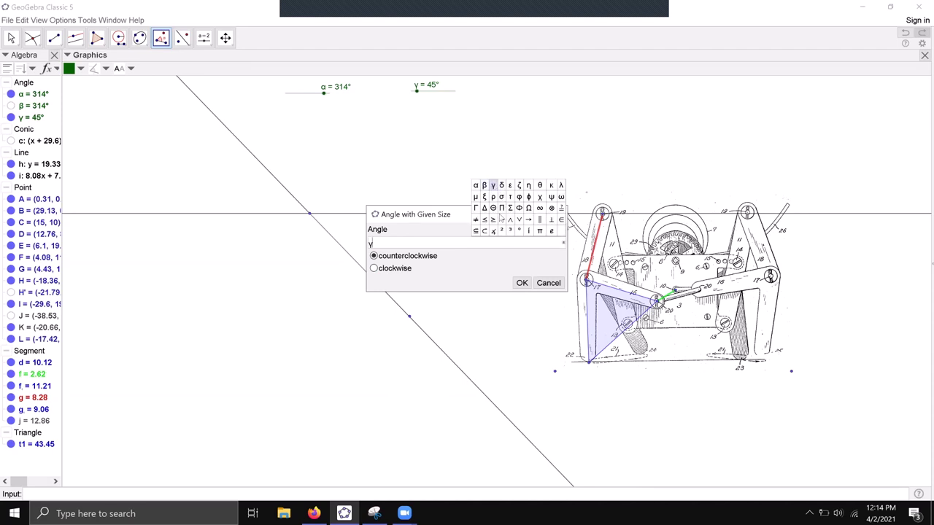
click(515, 282)
drag(421, 97, 443, 103)
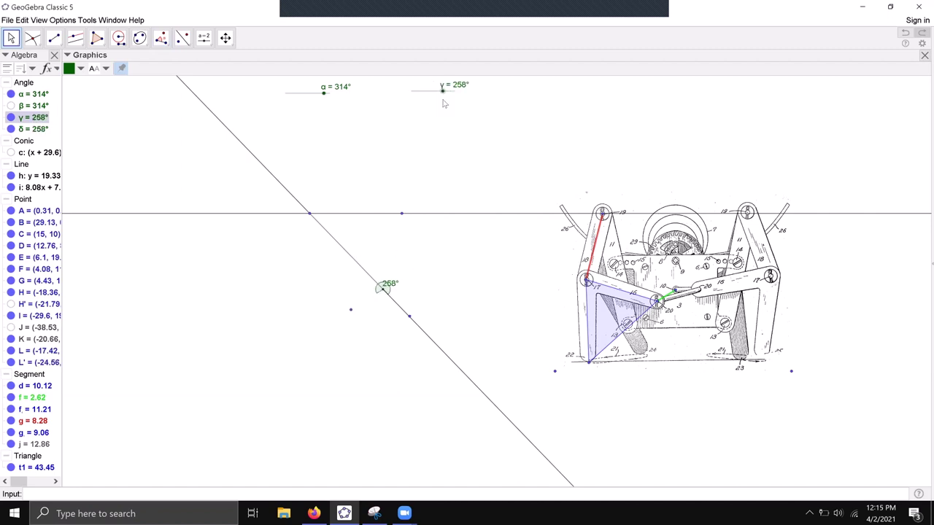
Draw a line through the new angle's vertex and its rotated point, hiding the angle's starting point and its marking
click(408, 316)
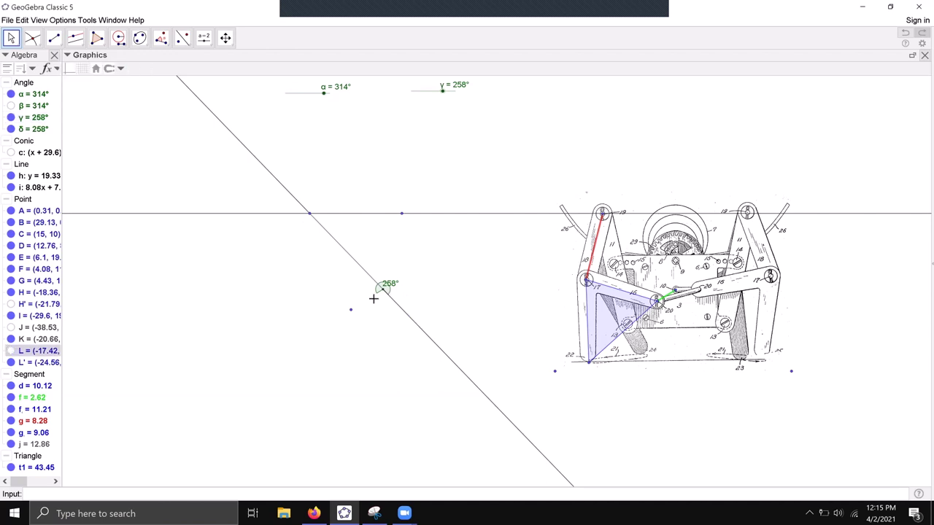
click(53, 38)
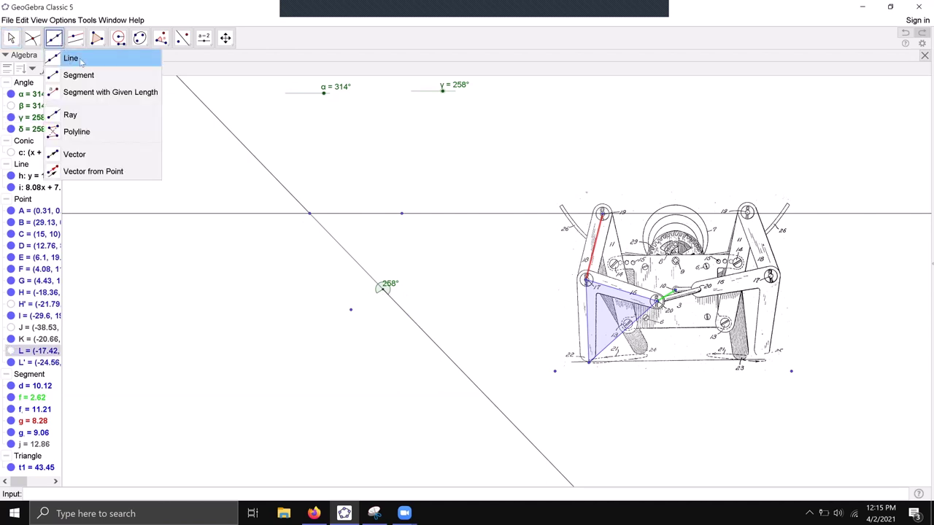
click(69, 56)
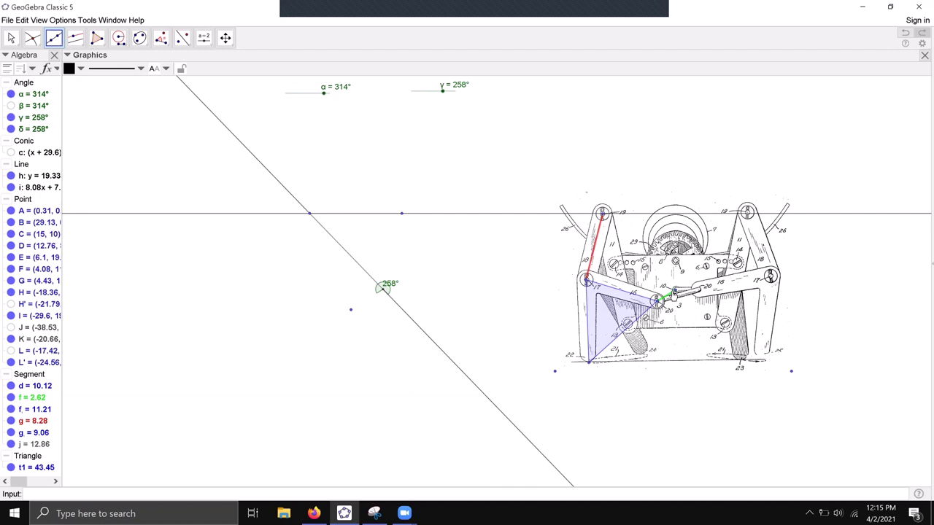
click(384, 291)
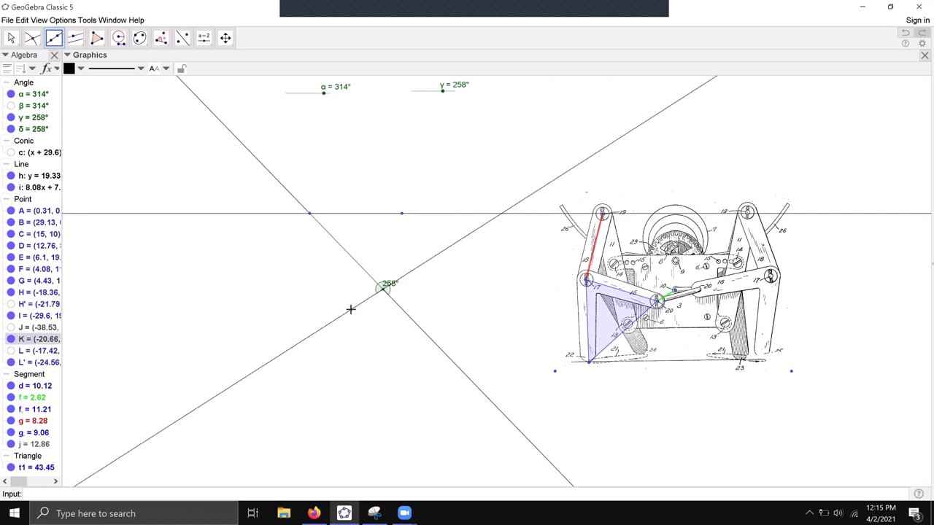
click(350, 309)
key(Escape)
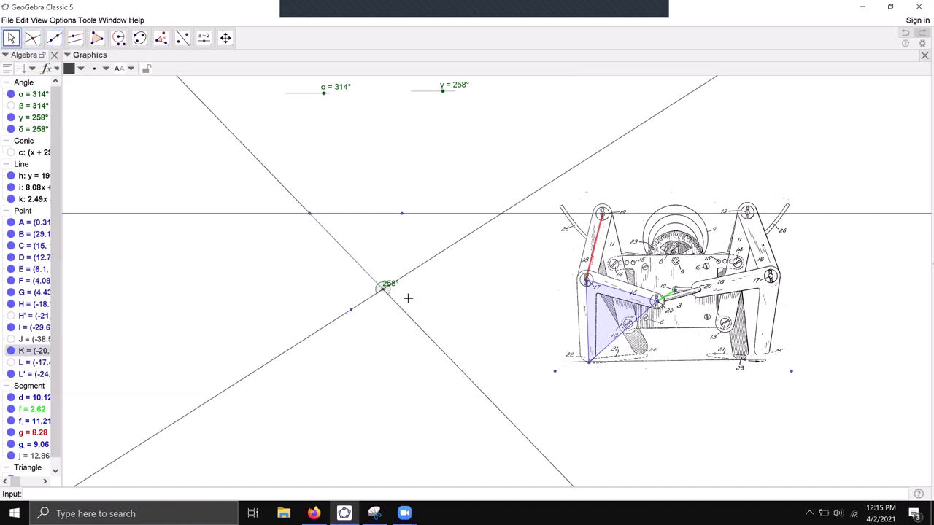
click(384, 289)
key(ctrl+g)
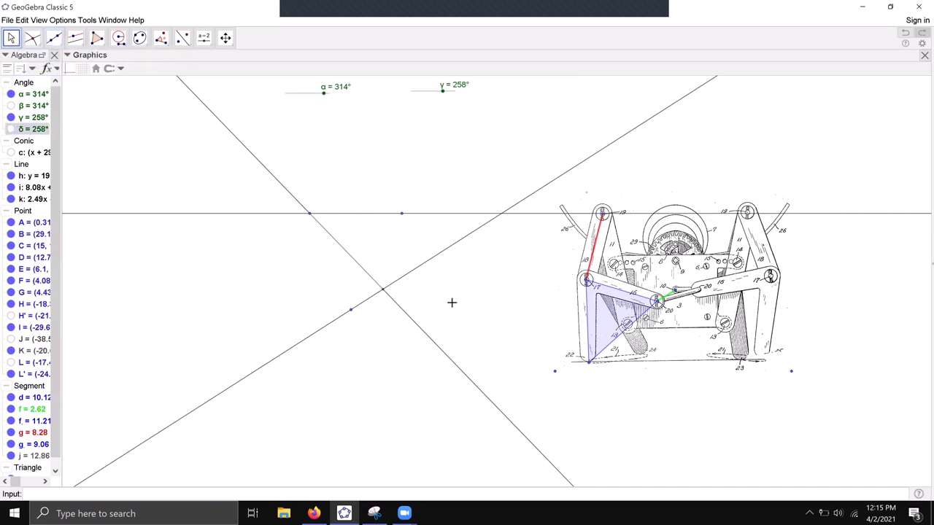
Draw a compass circle centred on the new angle's vertex with the distance from pivot 10 to joint 20 as radius
click(120, 44)
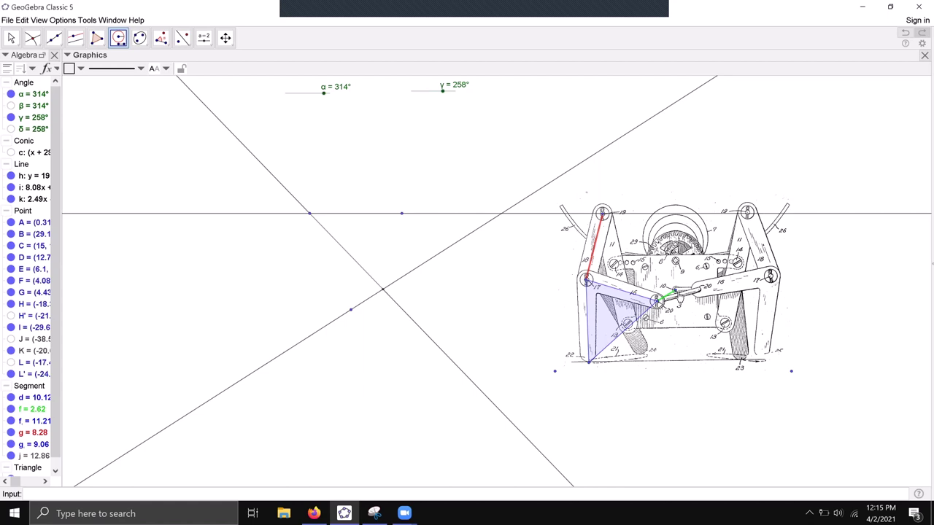
click(679, 293)
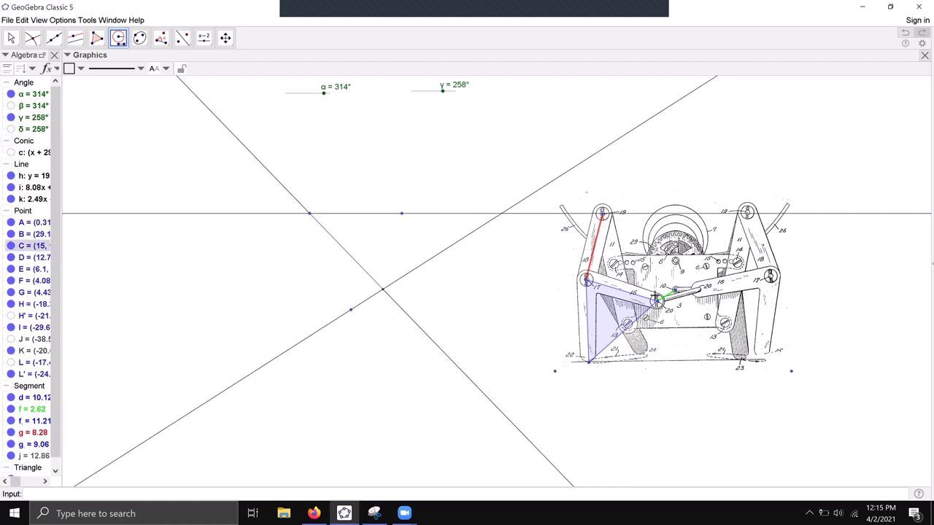
click(659, 300)
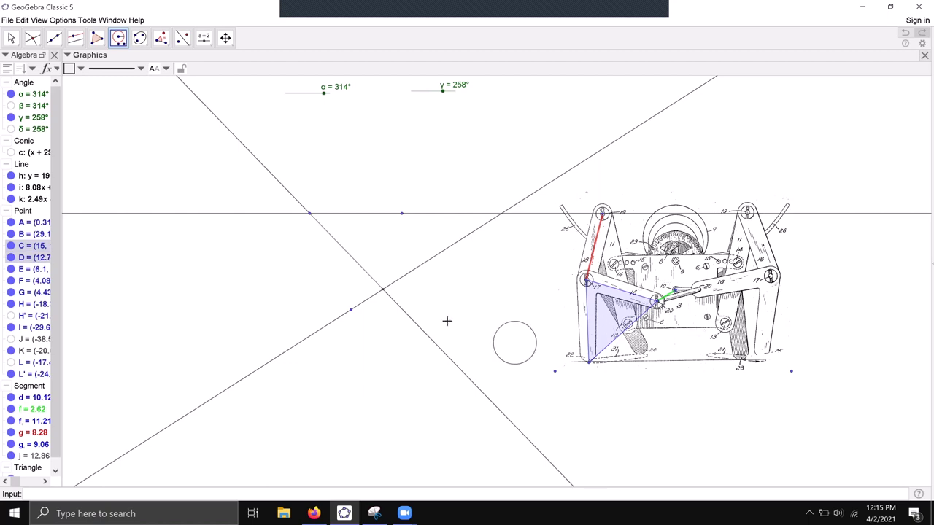
click(383, 292)
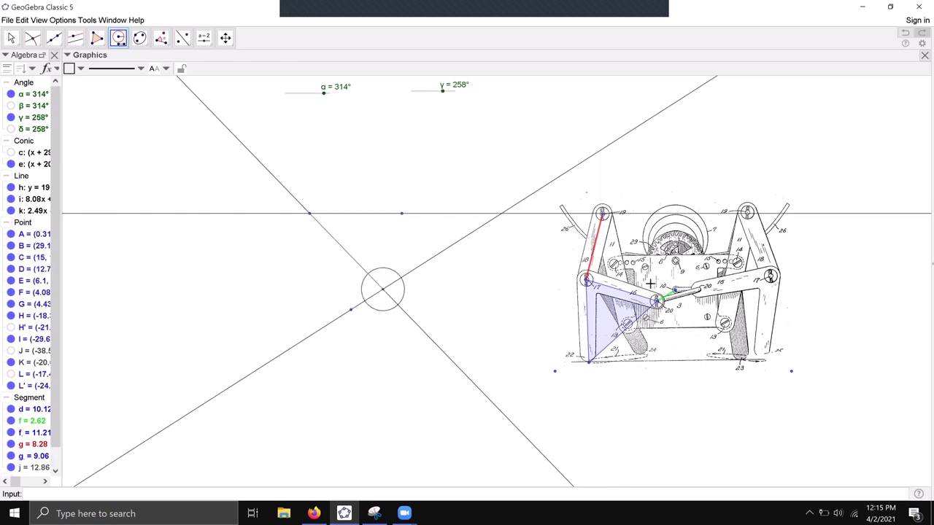
Mark the intersection points of the small compass circle with the line through its centre and the rotated point
click(32, 38)
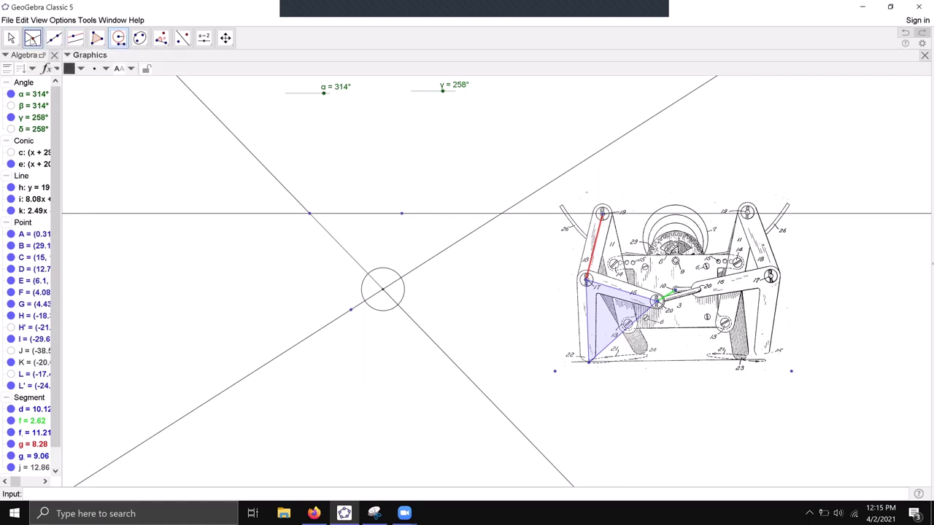
click(407, 290)
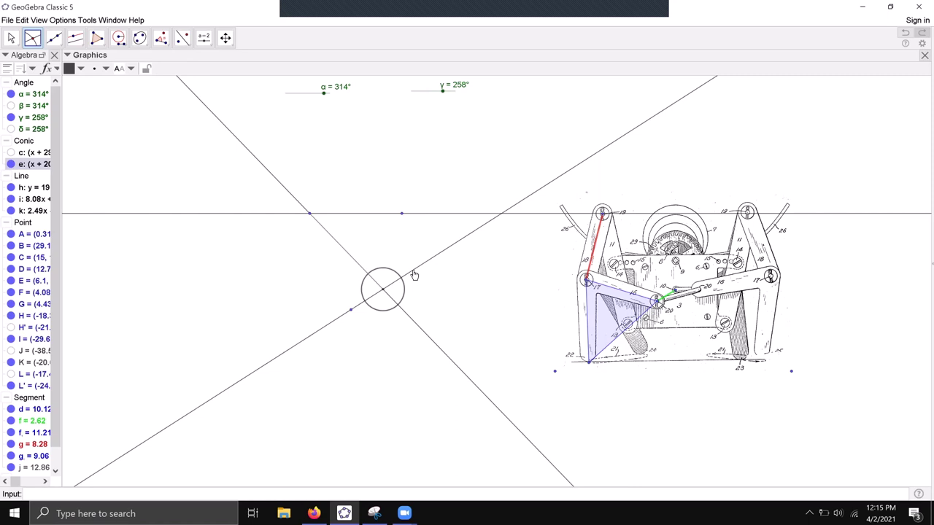
click(414, 275)
Hide the upper intersection point, the rotated point, the small compass circle and the line through them, keeping the lower intersection
click(6, 40)
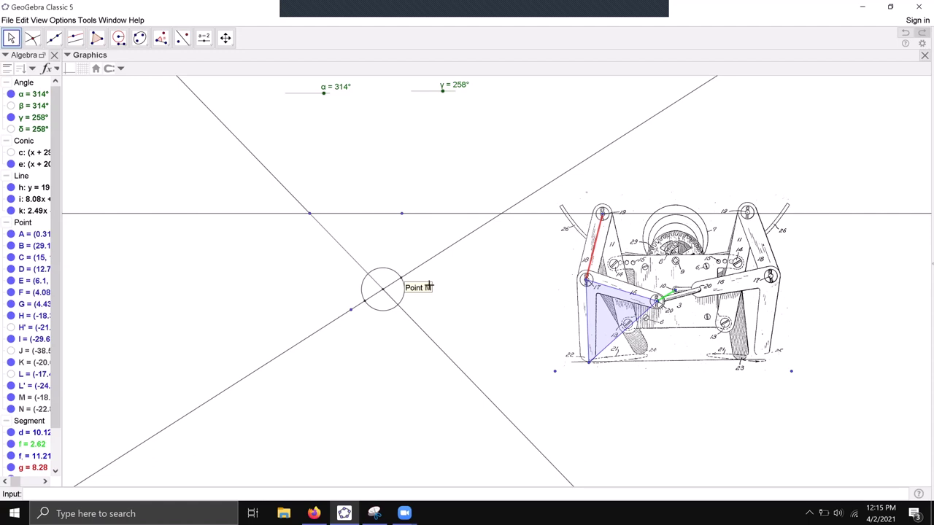
click(401, 281)
key(ctrl+g)
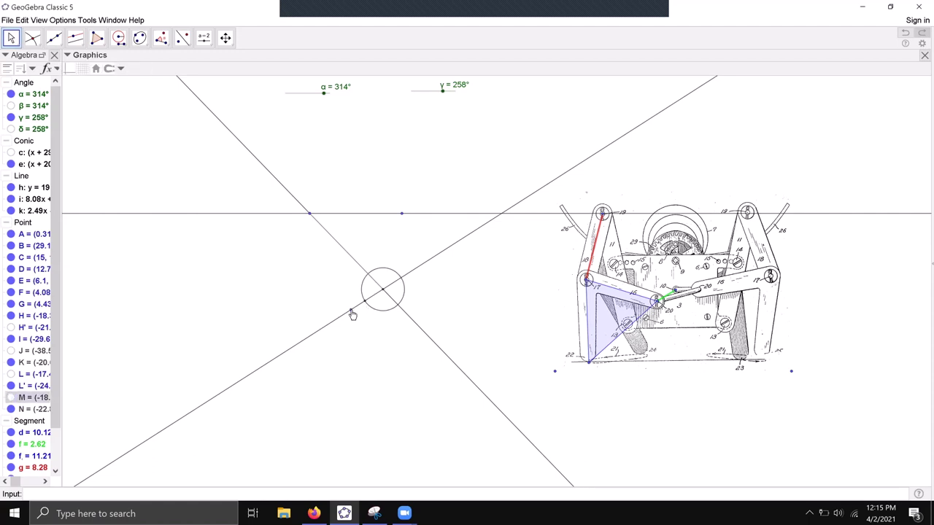
key(Up)
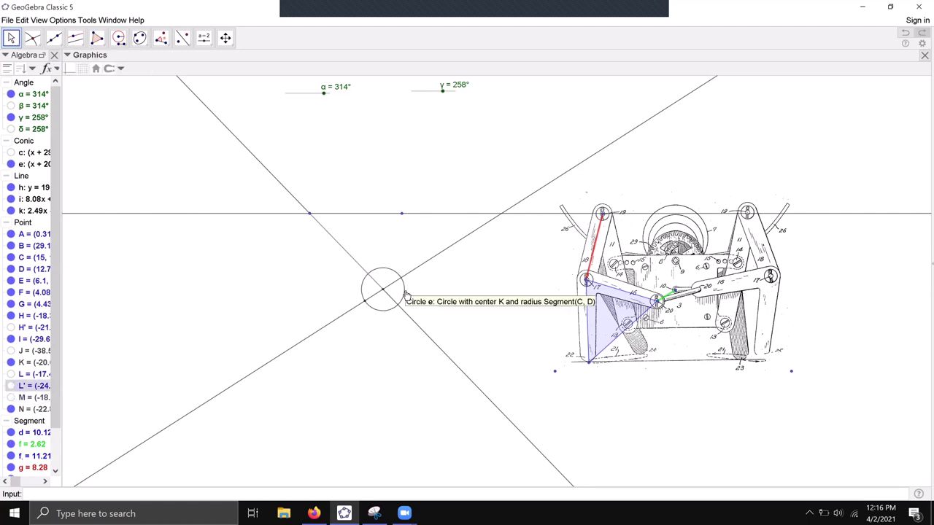
click(406, 294)
key(ctrl+g)
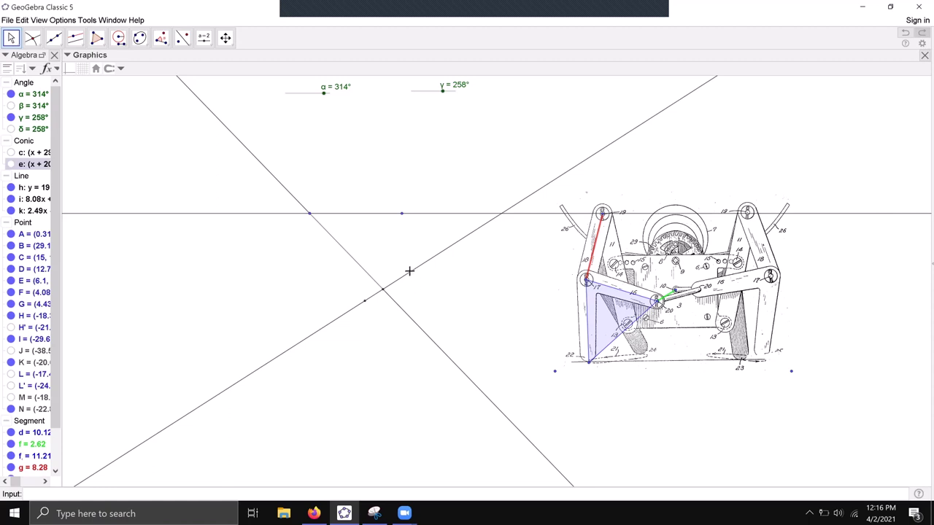
click(409, 272)
key(ctrl+g)
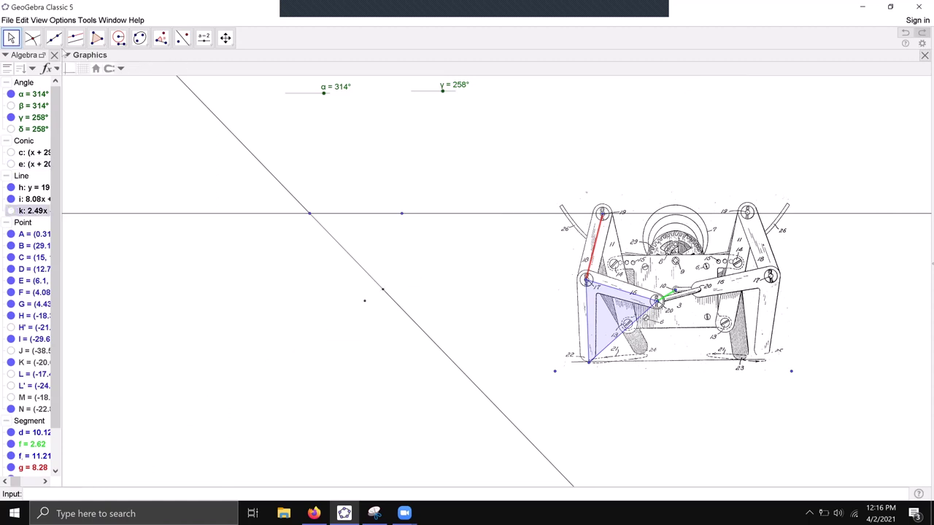
Draw the crank segment from the inclined segment's lower end to the remaining intersection point
click(53, 38)
click(80, 73)
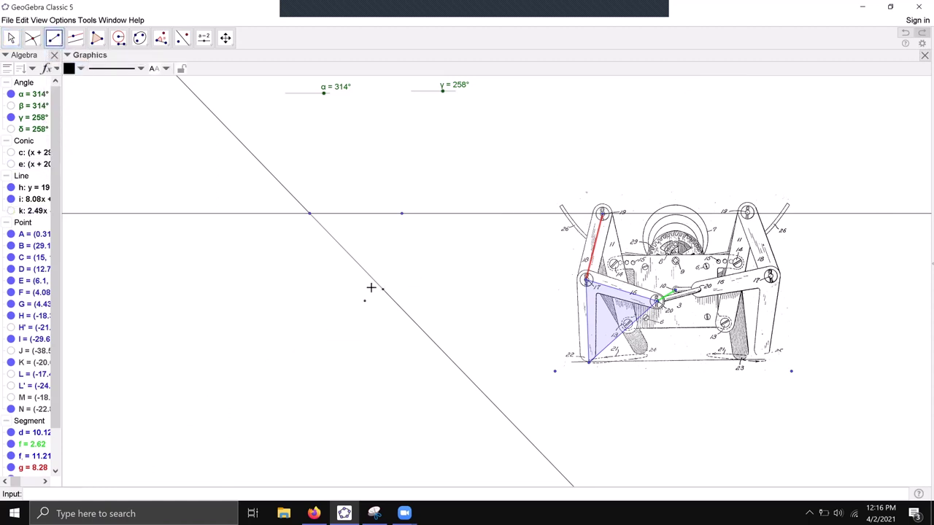
click(382, 289)
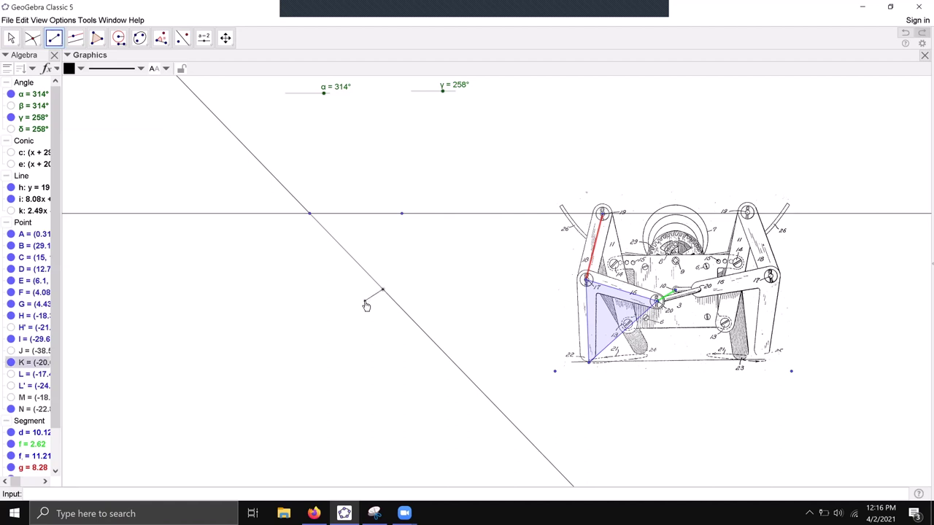
click(365, 300)
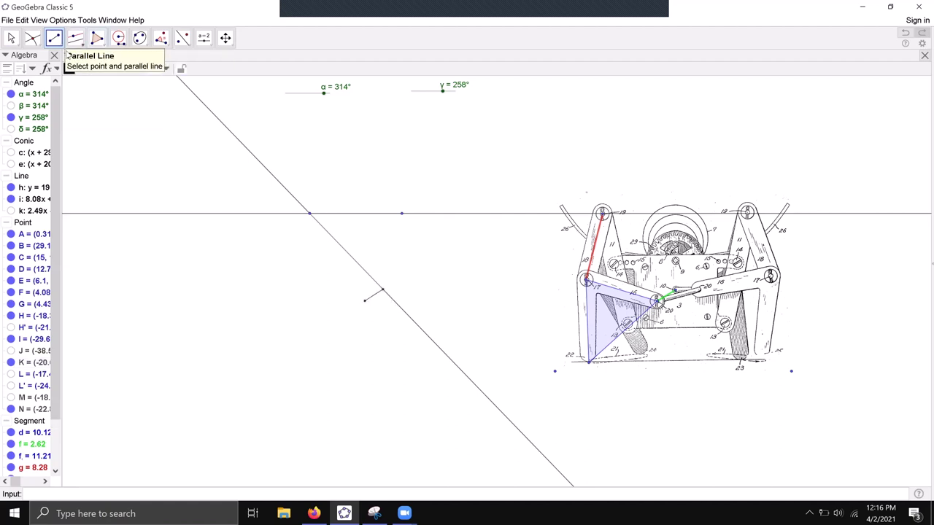
Colour the new crank segment bright green and thicken its line to match the crank traced on the drawing
click(11, 37)
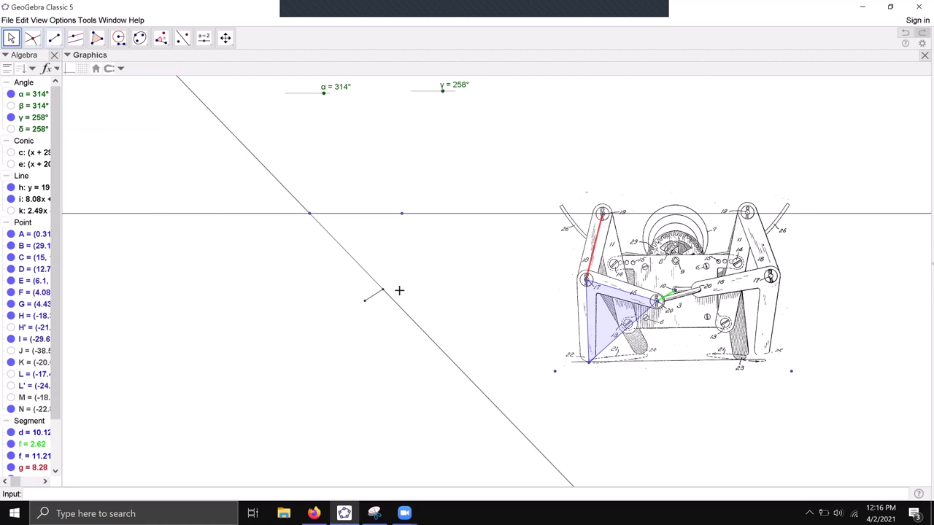
click(372, 294)
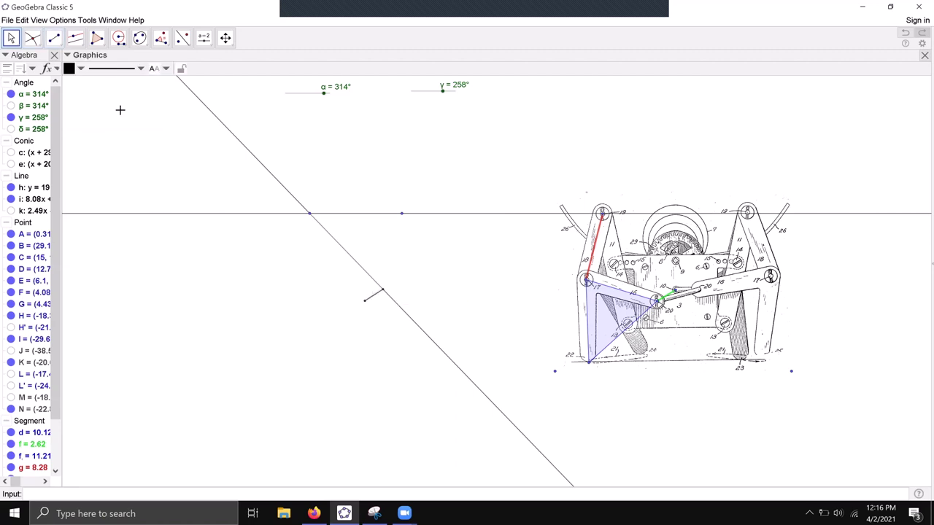
click(69, 68)
click(118, 82)
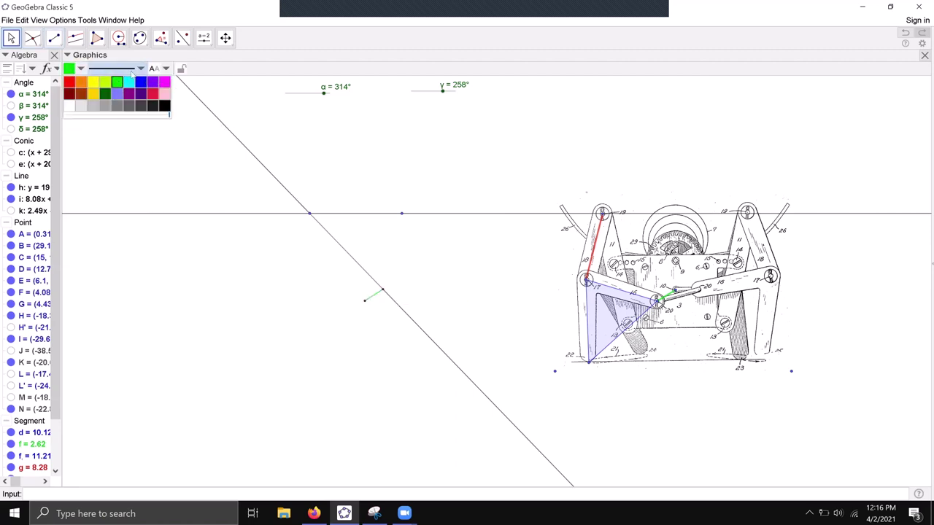
click(116, 68)
drag(106, 154, 132, 156)
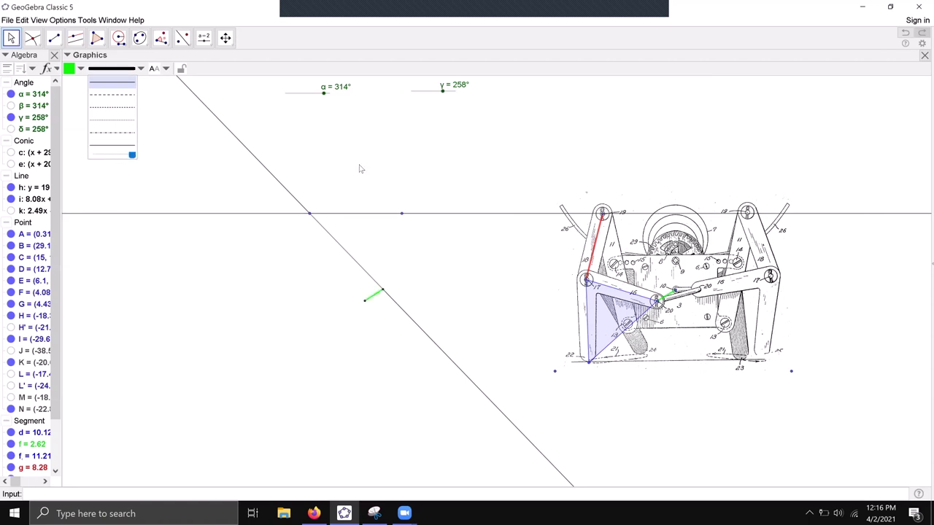
click(358, 162)
Set the α slider to 324° and the γ slider to 296°, and hide the inclined line, keeping its segment
mouse_move(442, 92)
mouse_down()
mouse_move(420, 99)
mouse_move(450, 93)
mouse_move(428, 109)
mouse_move(451, 107)
mouse_move(428, 112)
mouse_move(457, 110)
mouse_move(425, 112)
mouse_move(444, 110)
mouse_up()
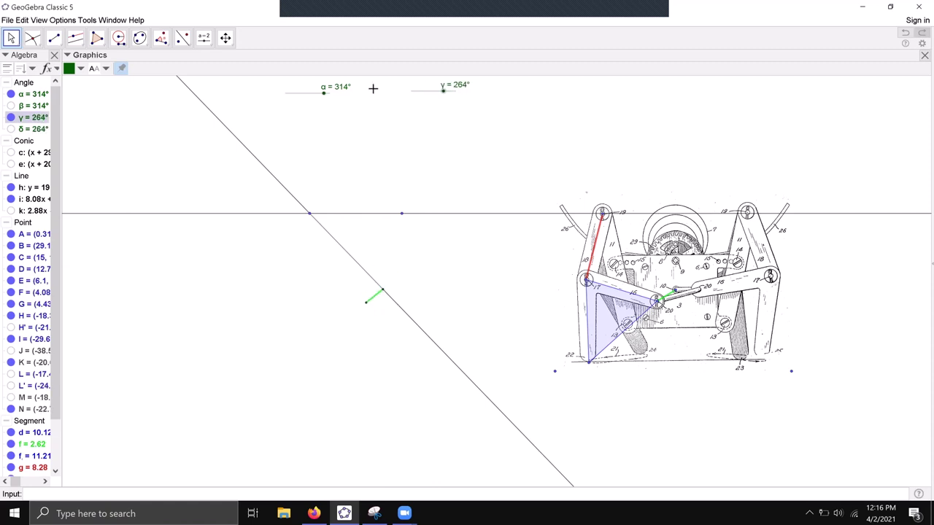
click(326, 101)
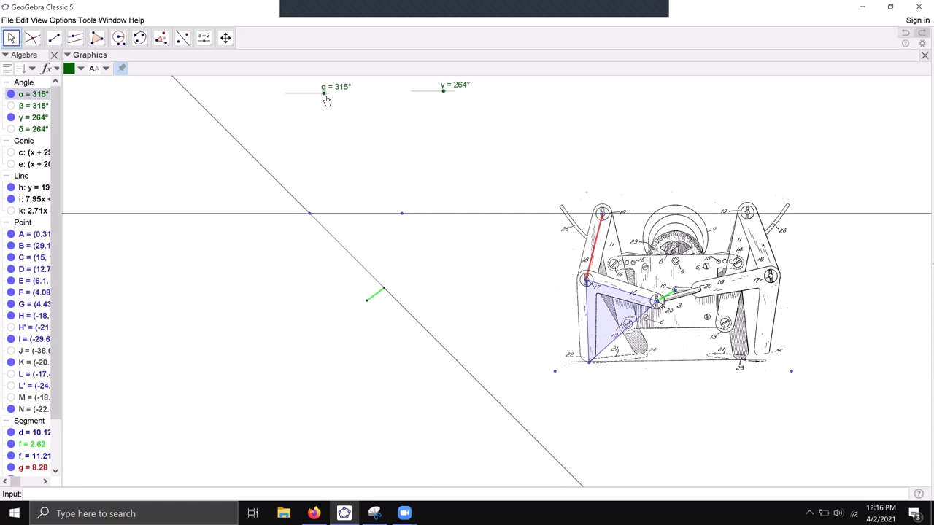
drag(327, 100, 326, 101)
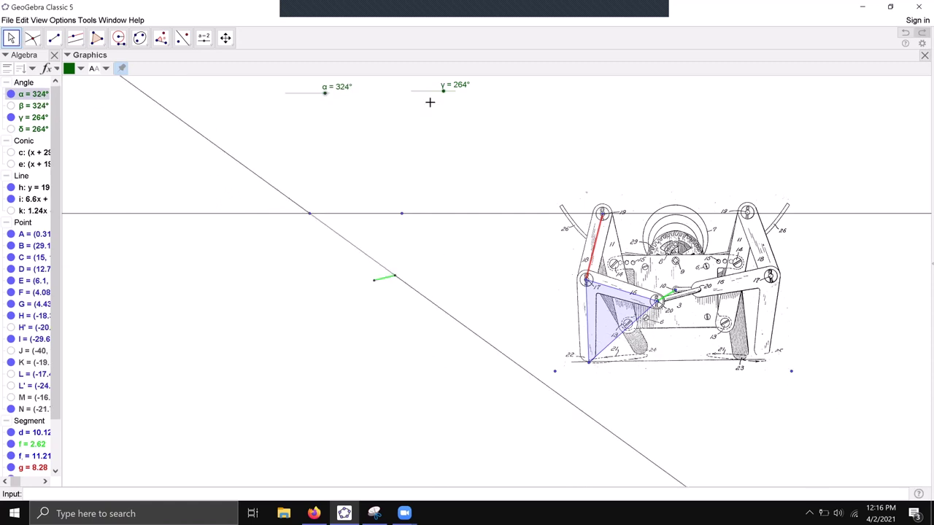
drag(441, 97, 437, 99)
drag(440, 98, 448, 96)
click(465, 129)
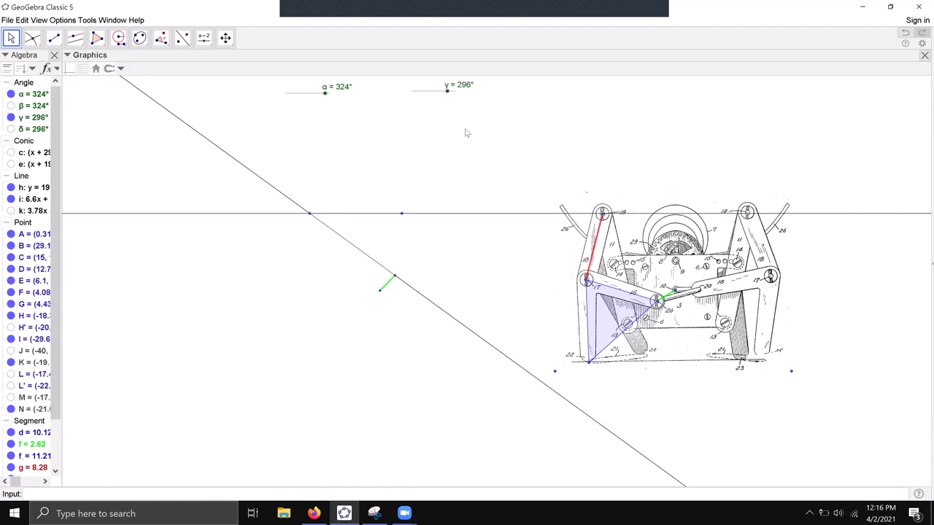
click(442, 309)
key(ctrl+g)
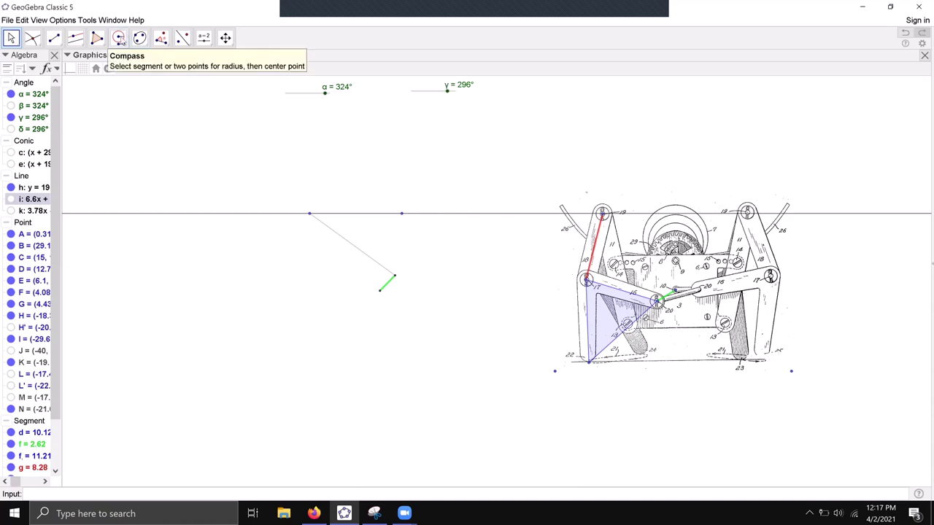
Draw a compass circle with the distance from pivot 19 to joint 17 as radius, centred on the model's fixed pivot on the horizontal line
click(120, 39)
click(161, 37)
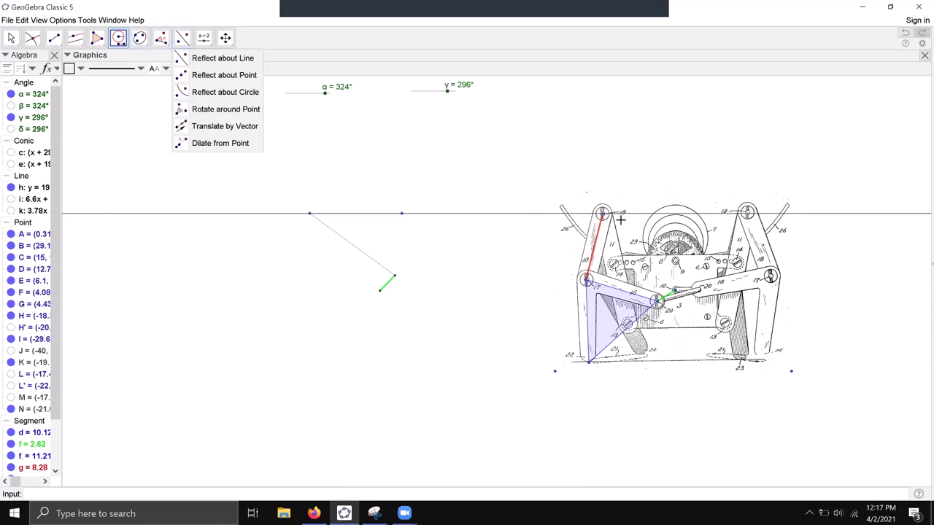
click(603, 214)
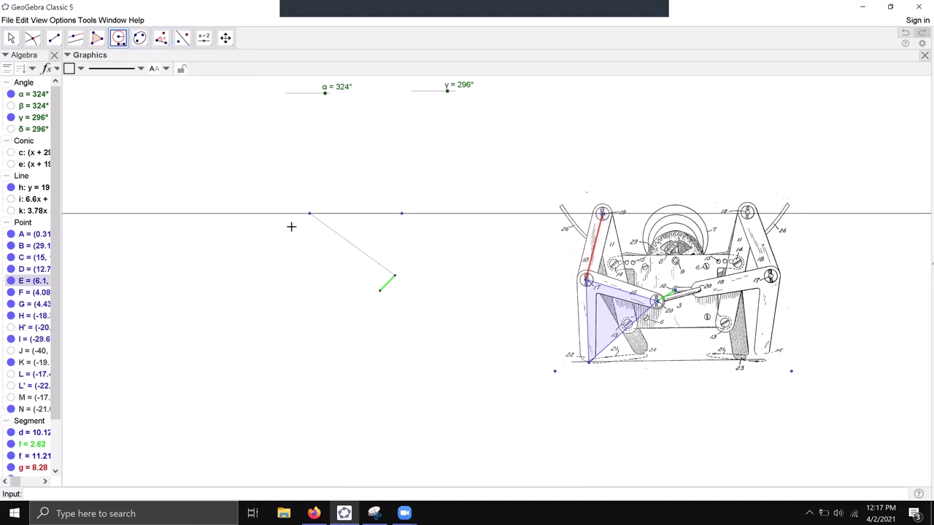
click(586, 280)
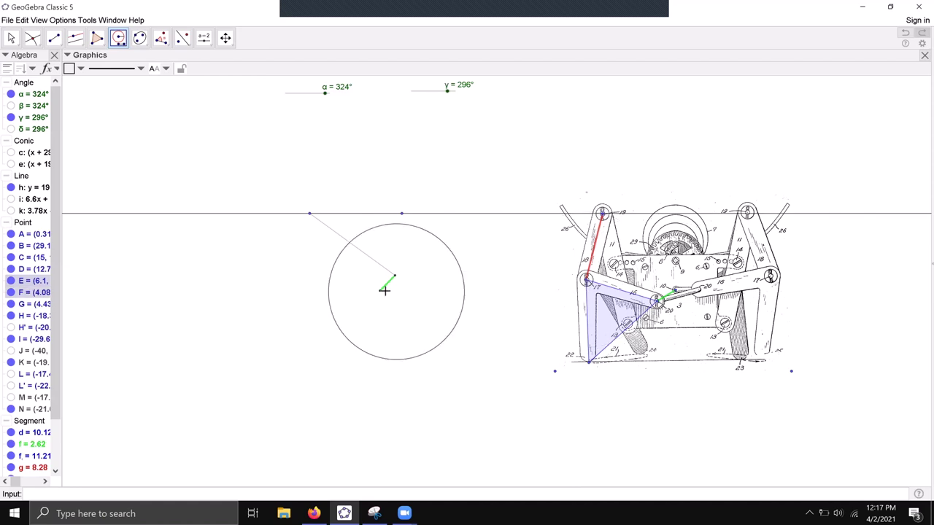
click(309, 214)
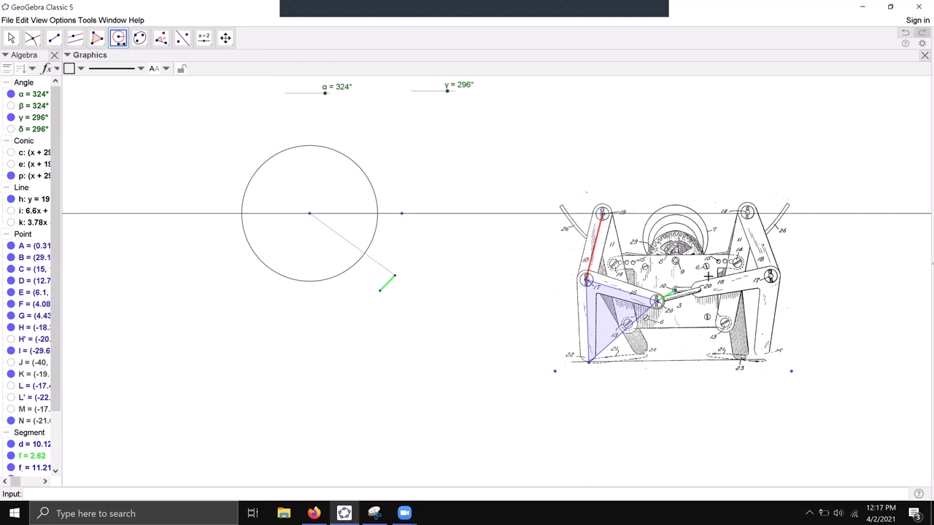
Draw a compass circle with the distance from joint 20 to joint 17 as radius, centred on the green crank's free end
click(658, 300)
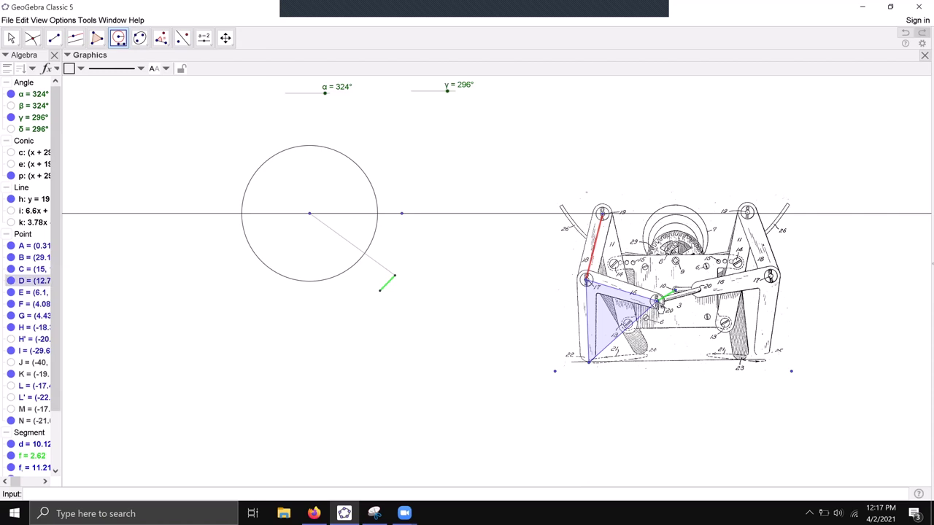
click(586, 281)
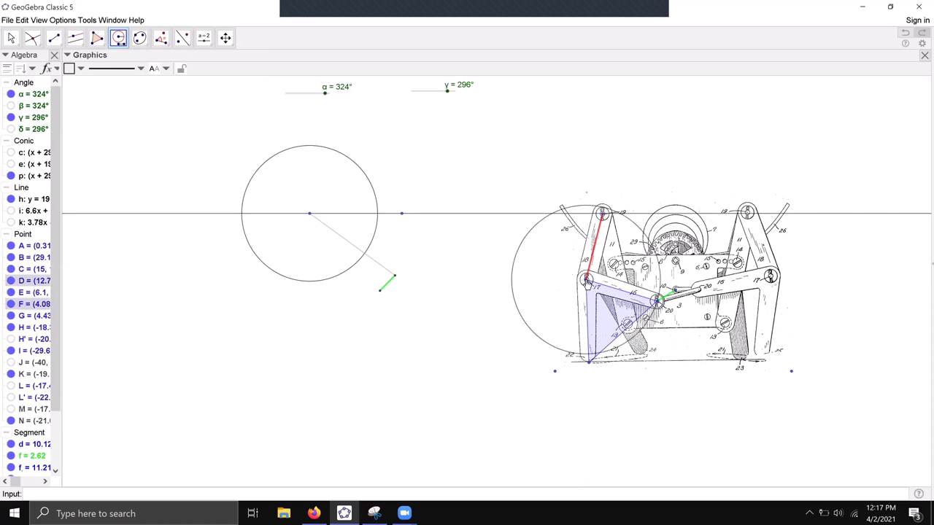
click(381, 292)
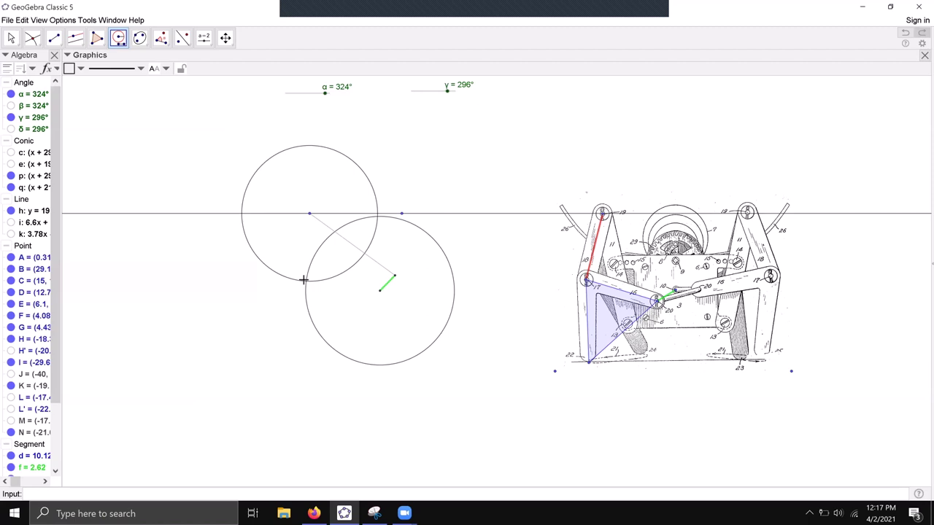
Mark both intersection points of the two large compass circles
click(32, 38)
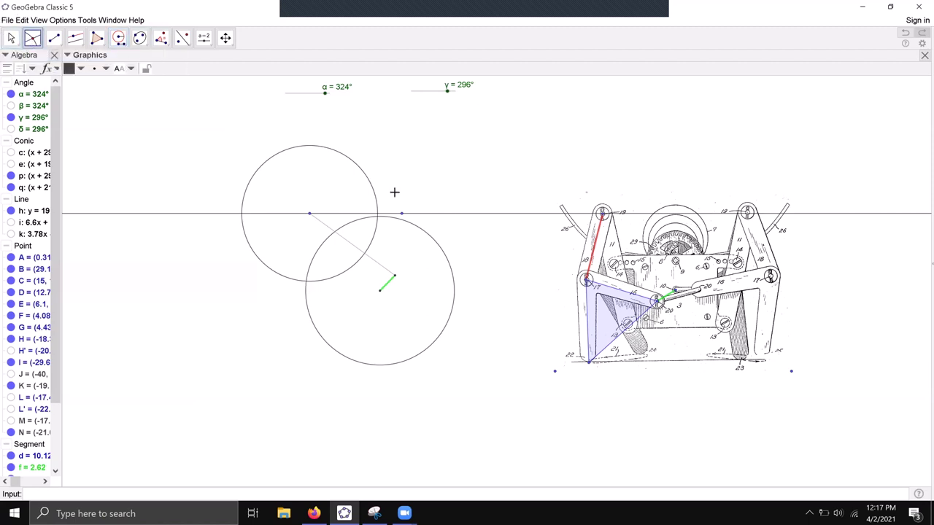
click(375, 192)
click(430, 234)
click(12, 39)
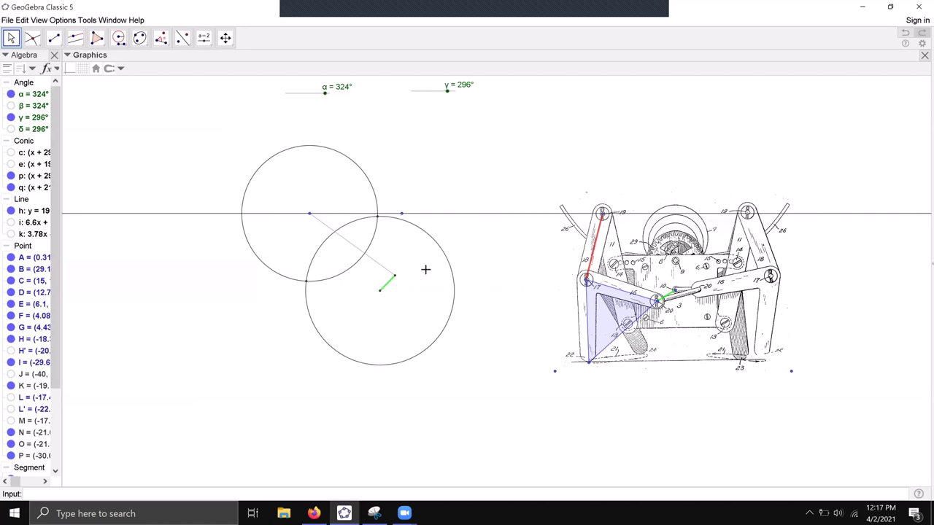
Draw the rocker segment from the fixed pivot on the horizontal line to the lower intersection of the two circles
click(54, 38)
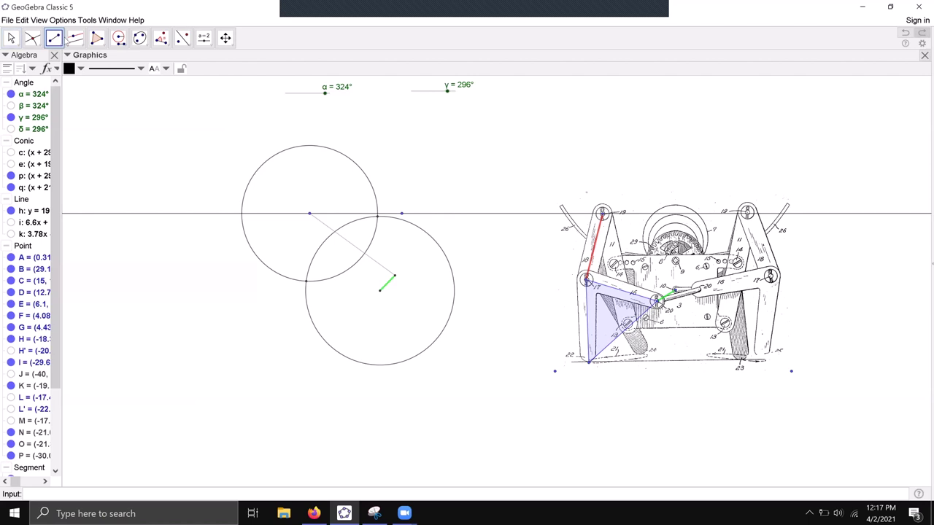
click(309, 213)
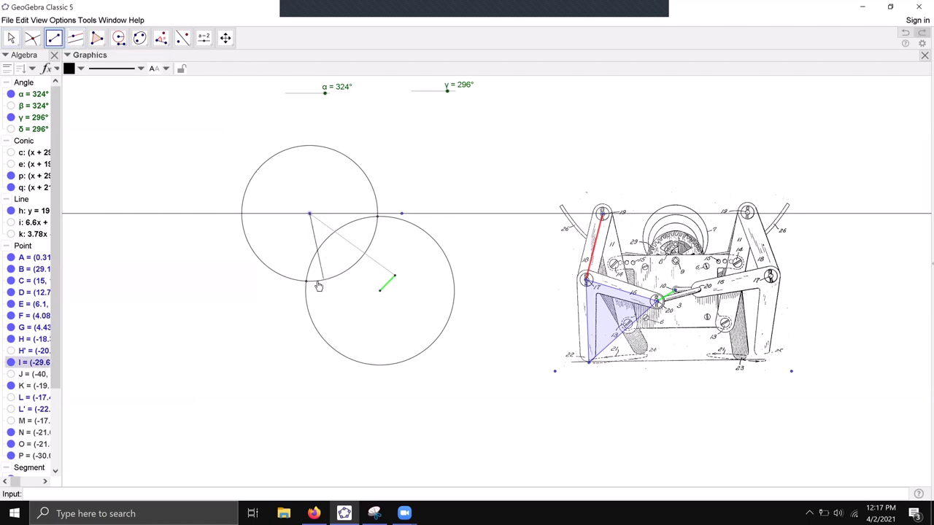
click(307, 280)
Hide both large compass circles and their upper intersection point
click(6, 41)
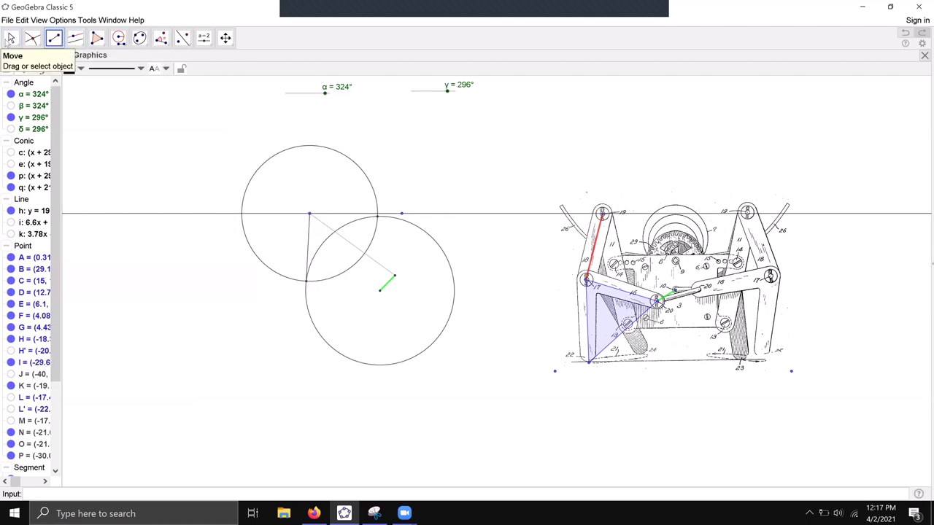
click(435, 246)
key(ctrl+g)
click(372, 187)
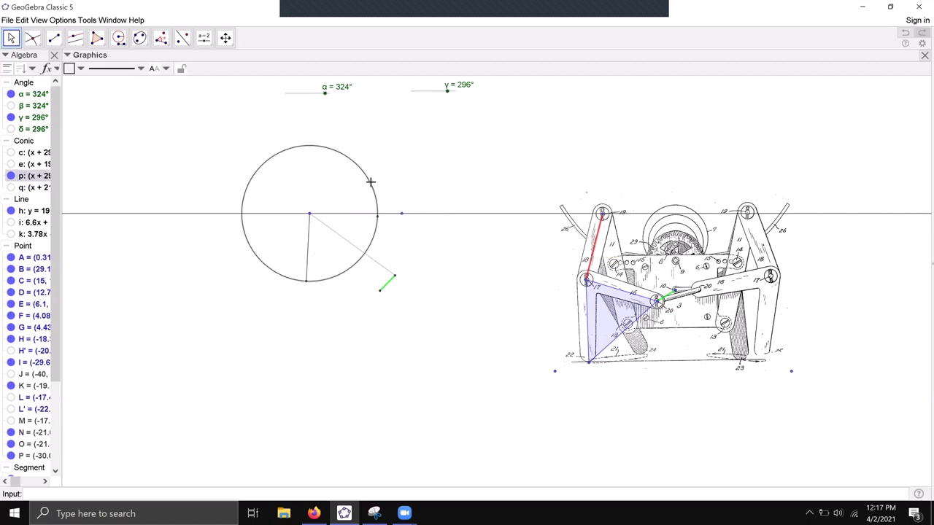
key(ctrl+g)
click(378, 217)
key(ctrl+g)
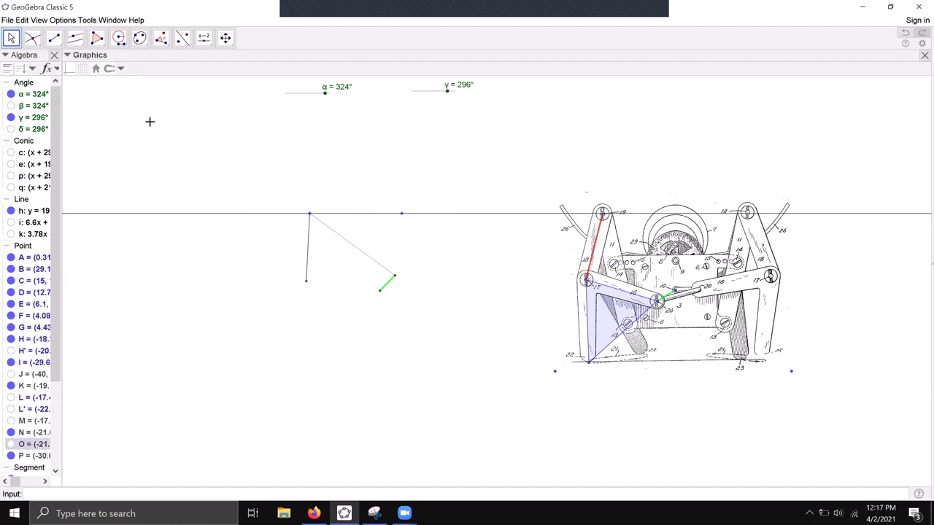
Colour the new rocker segment red and thicken its line to match the red link on the drawing
click(308, 242)
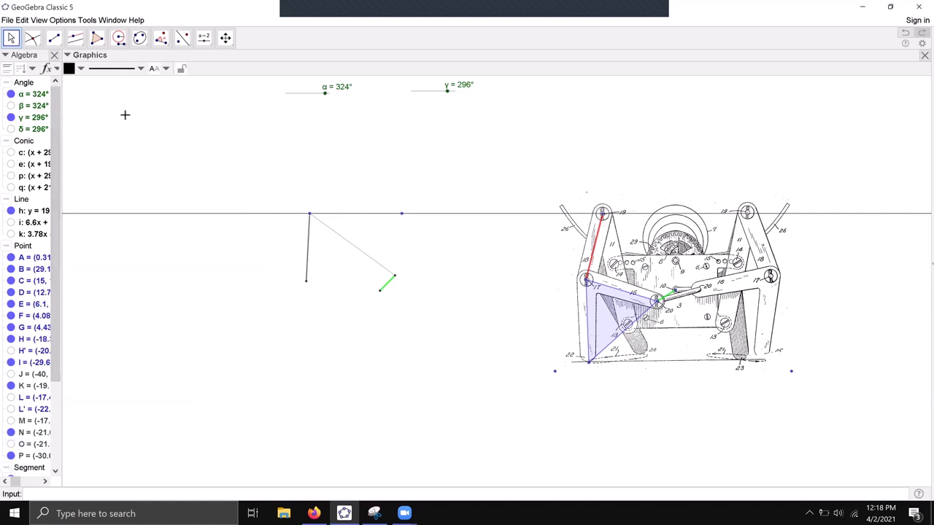
click(70, 68)
click(70, 85)
click(113, 70)
drag(106, 155, 160, 154)
click(264, 153)
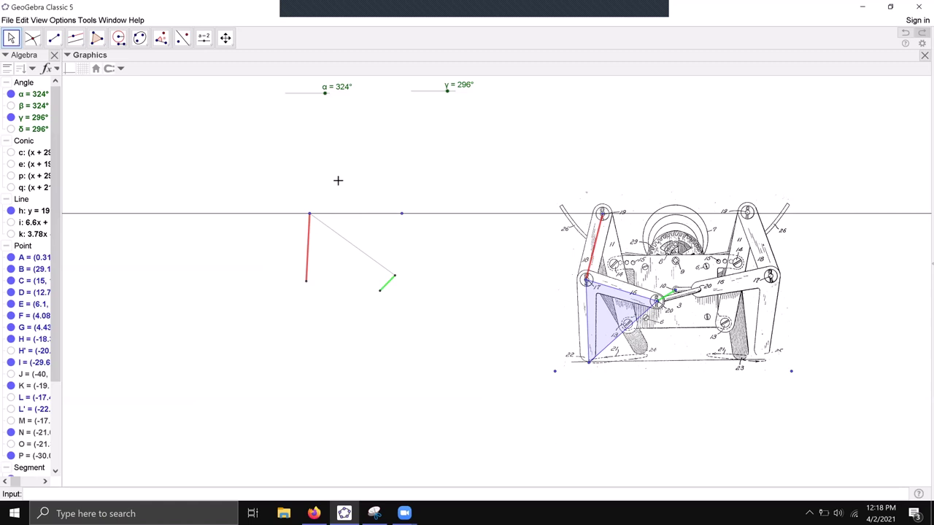
Test the linkage motion by moving the γ slider to 360° and back to 280°
mouse_move(446, 96)
mouse_down()
mouse_move(436, 97)
mouse_move(453, 100)
mouse_move(407, 96)
mouse_move(457, 89)
mouse_up()
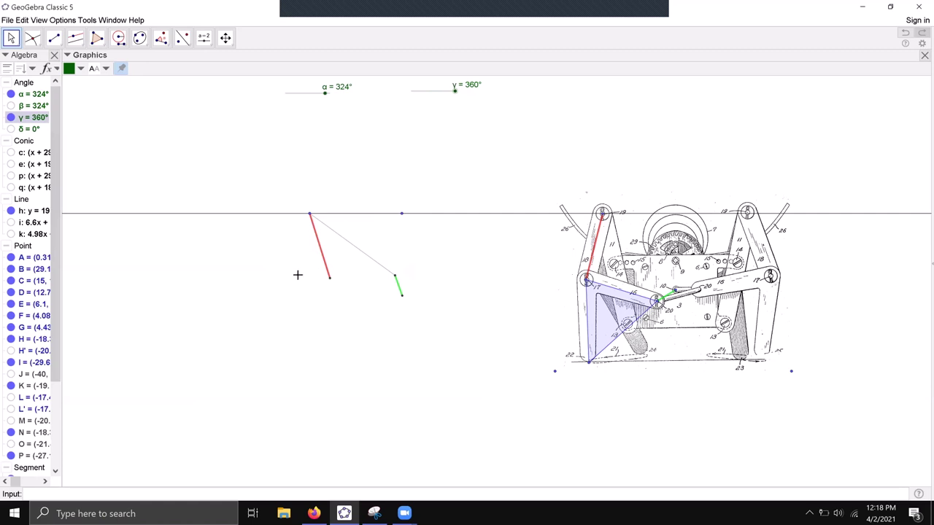
mouse_move(457, 96)
mouse_down()
mouse_move(409, 107)
mouse_move(447, 102)
mouse_up()
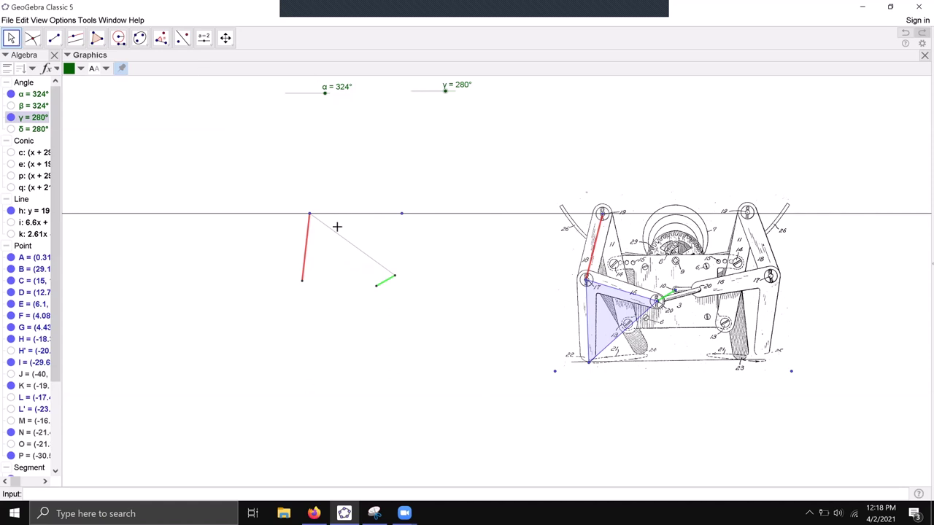
Draw a compass circle centred on the new rocker's lower end, with the traced leg's length from joint 17 to the foot as radius
click(119, 39)
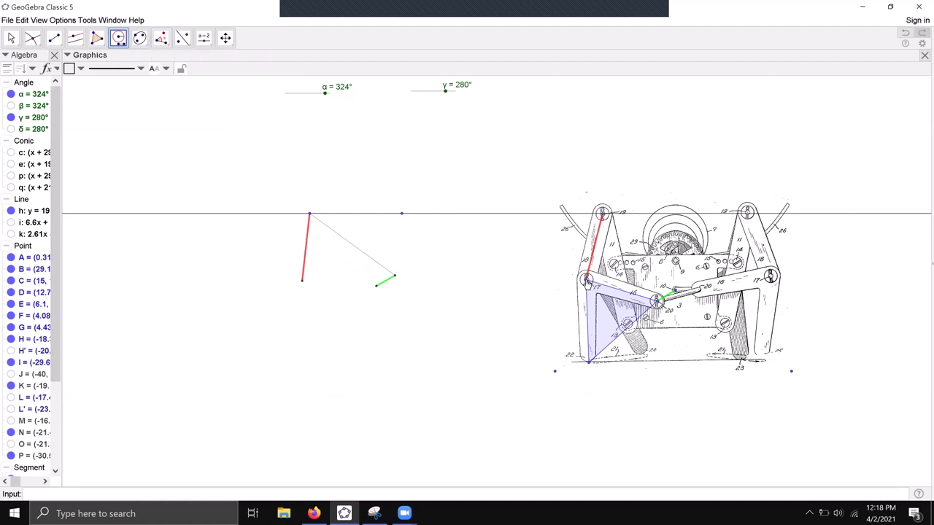
click(587, 280)
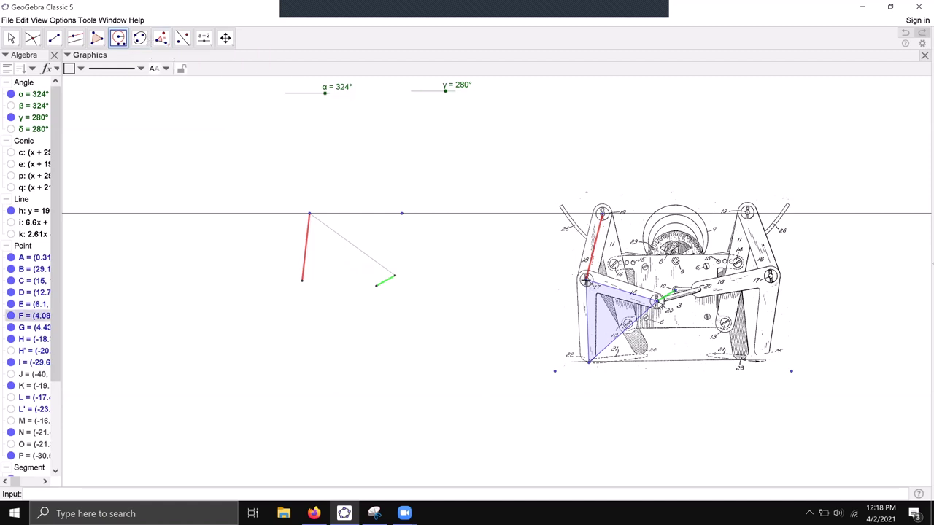
click(588, 363)
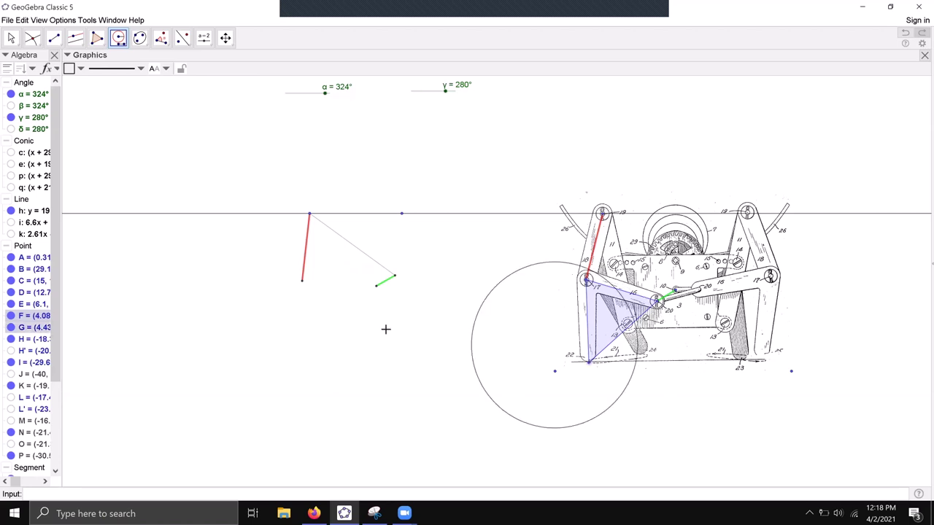
click(303, 284)
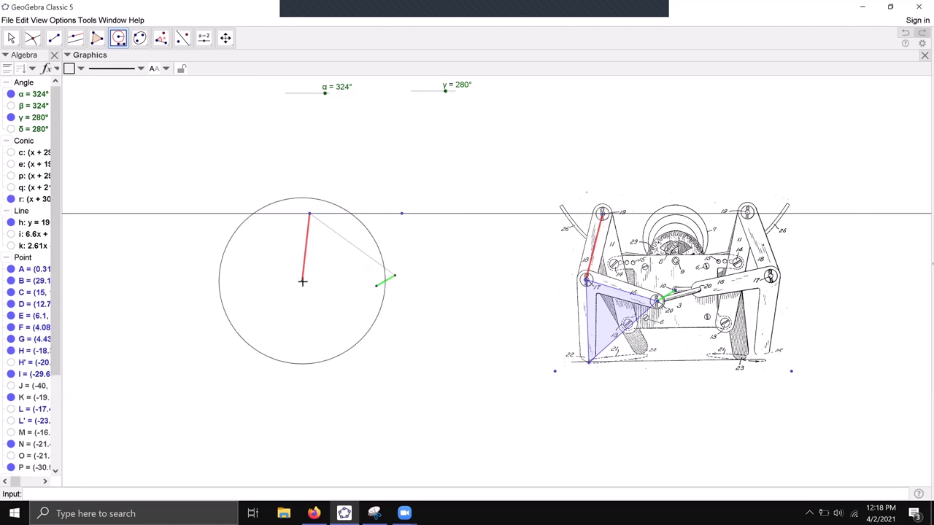
Draw a compass circle centred on the new crank's free end, with the distance from joint 20 to the foot on the traced leg as radius
click(660, 300)
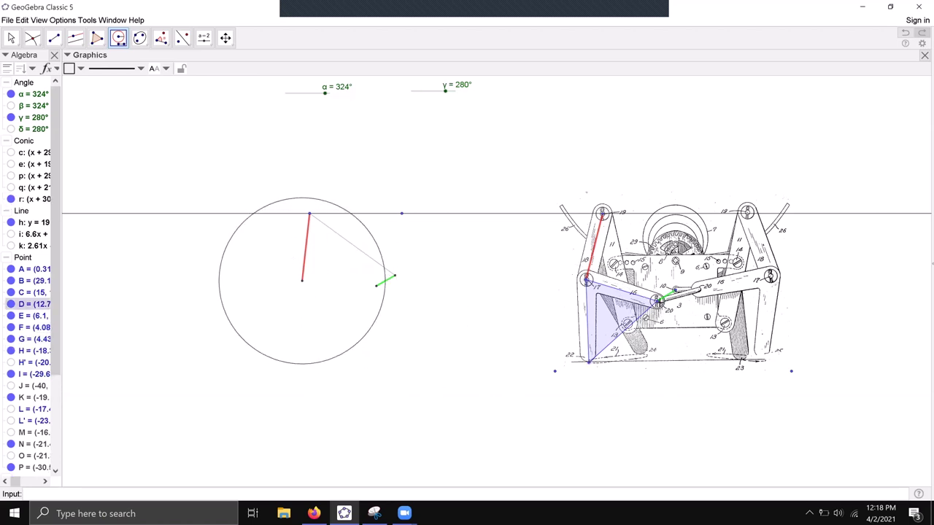
click(592, 365)
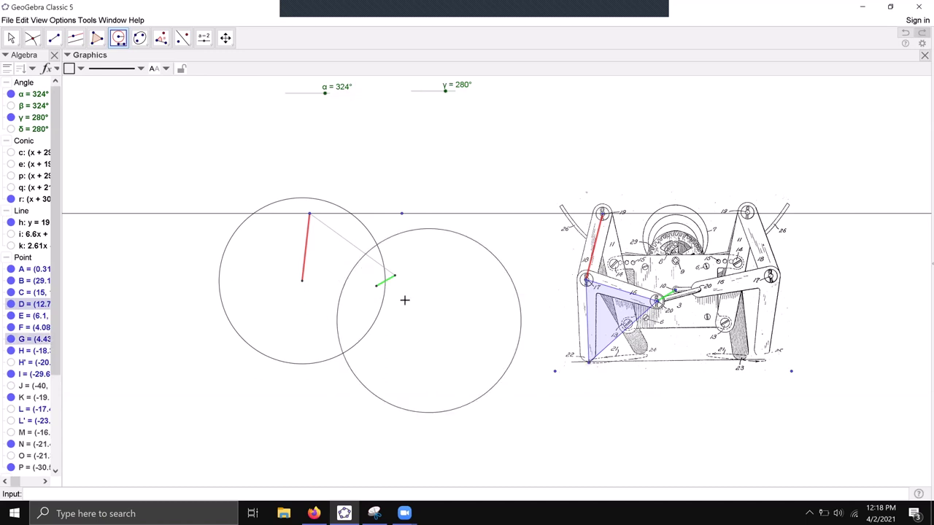
click(376, 289)
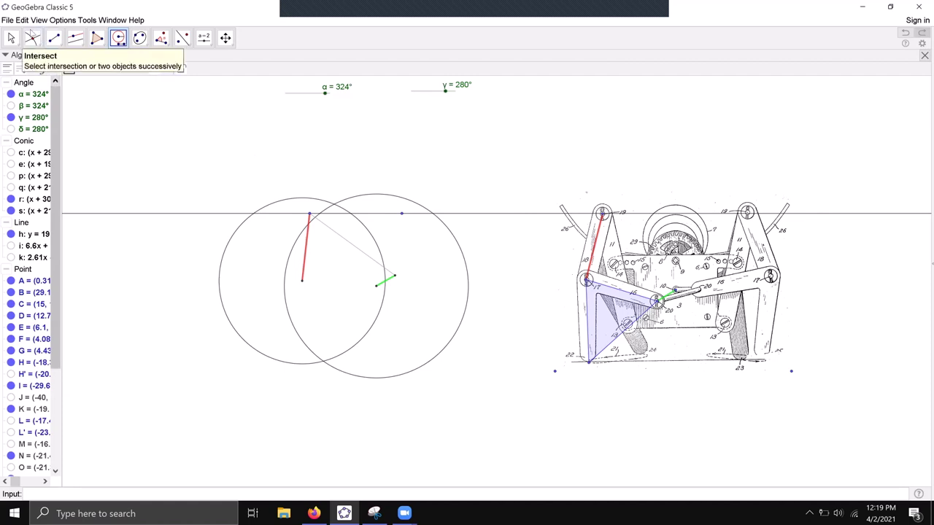
Mark both intersection points of the two leg circles beside the drawing
click(32, 38)
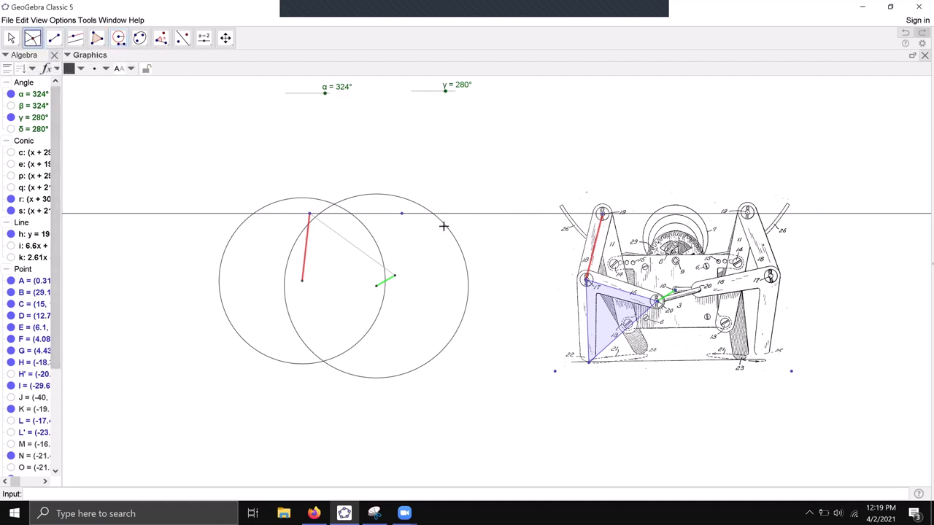
click(447, 231)
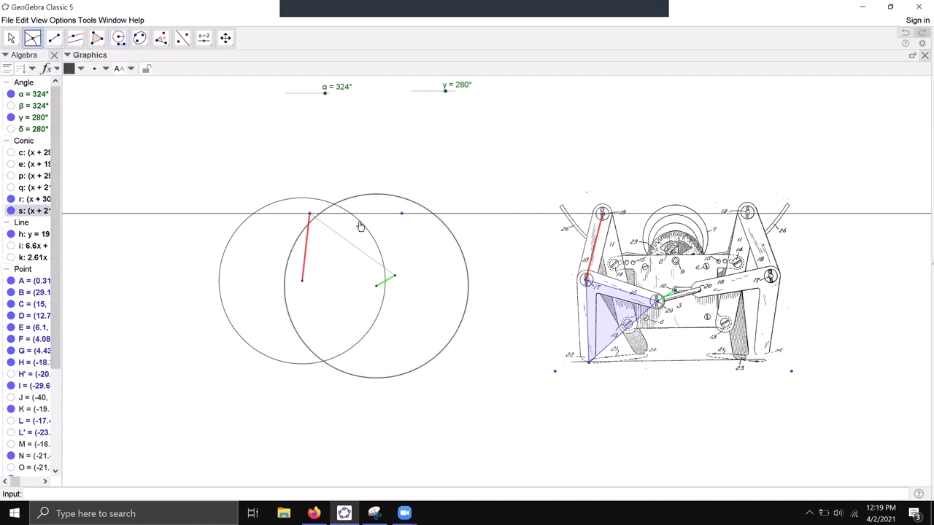
click(11, 38)
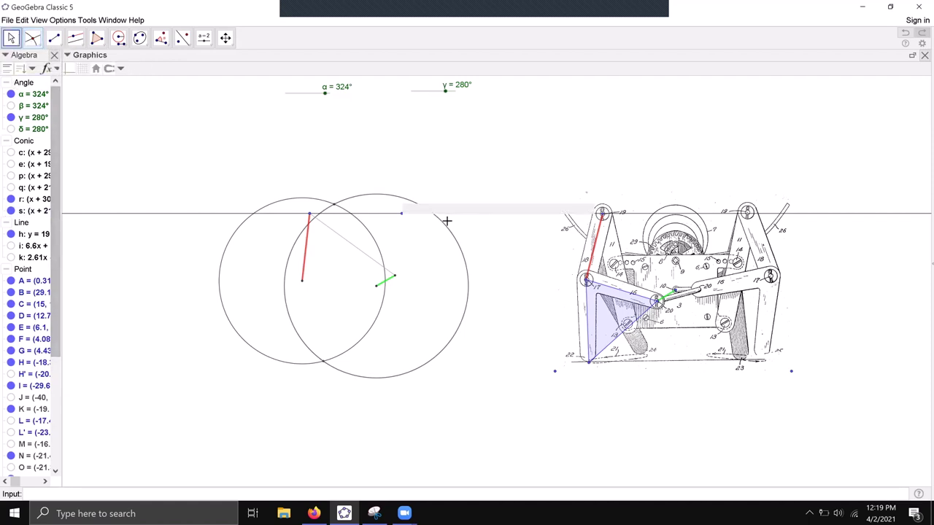
Hide both leg circles and their upper intersection point, keeping only the lower foot point
click(348, 200)
key(ctrl+g)
click(346, 208)
key(ctrl+g)
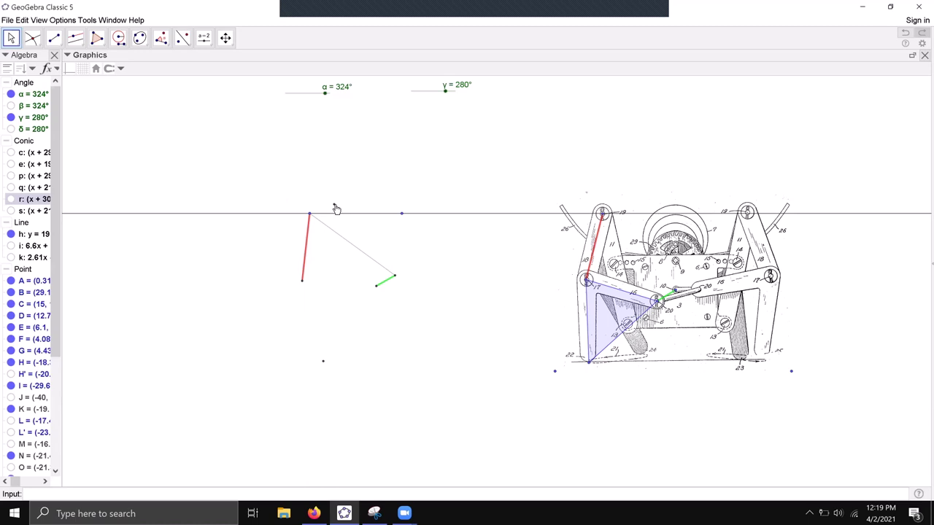
key(Escape)
Draw the leg triangle through the crank's free end, the foot point and the rocker's lower end, in the traced leg's blue style
click(97, 38)
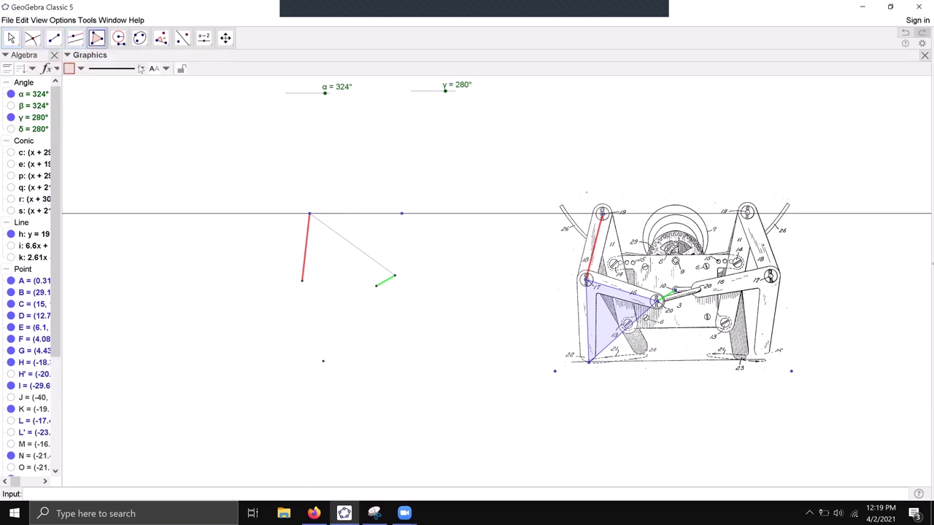
click(375, 286)
click(323, 360)
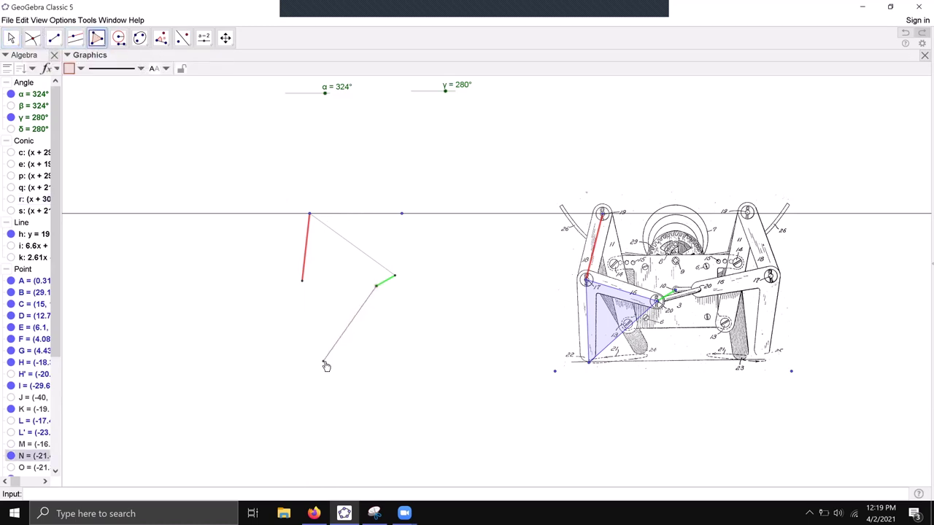
click(302, 281)
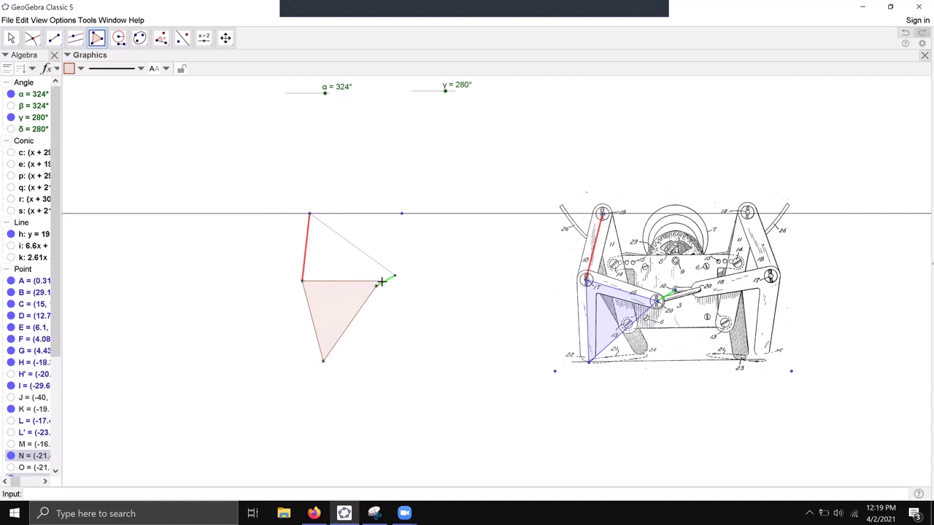
click(375, 286)
click(11, 38)
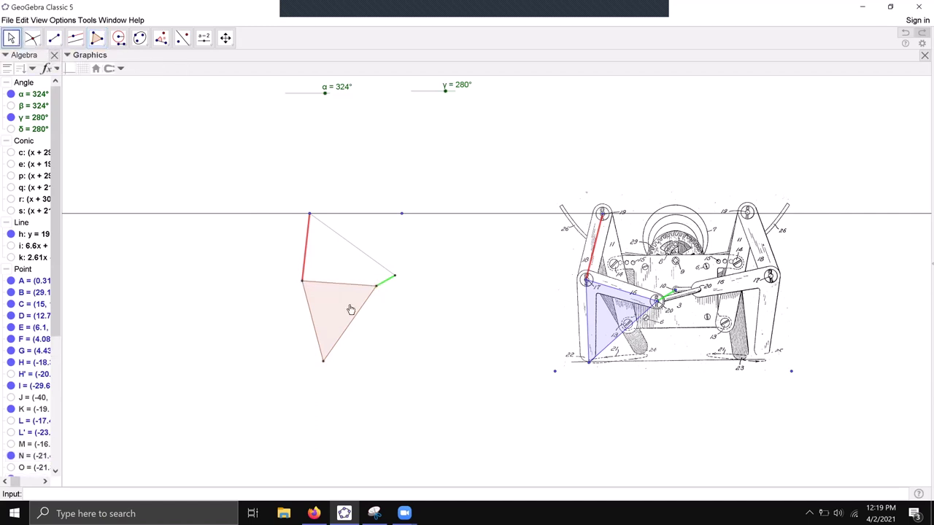
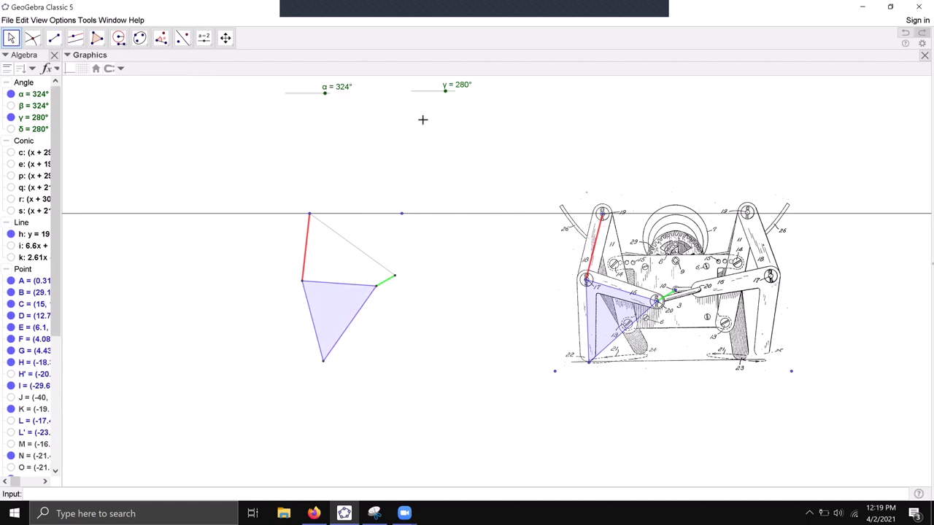
Run the γ slider's animation to move the linkage and stop it at 264°
click(426, 91)
right_click(425, 91)
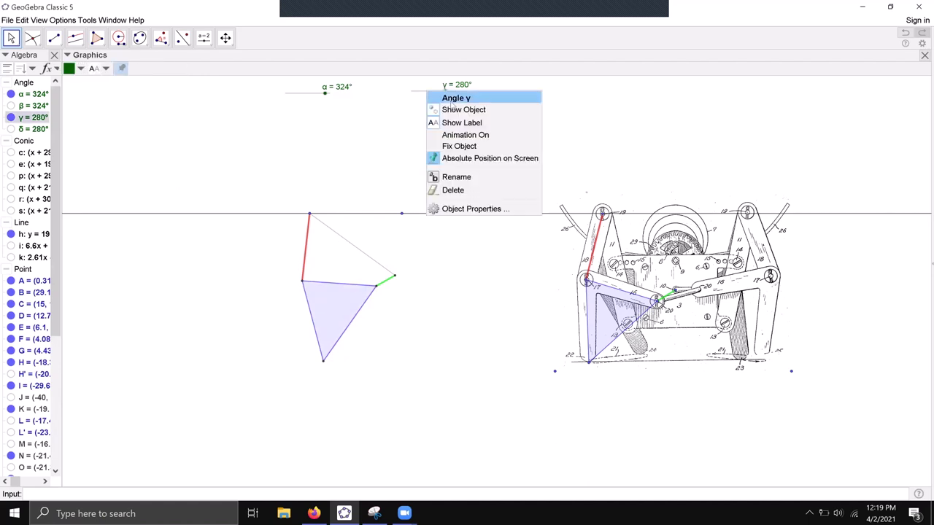
click(453, 135)
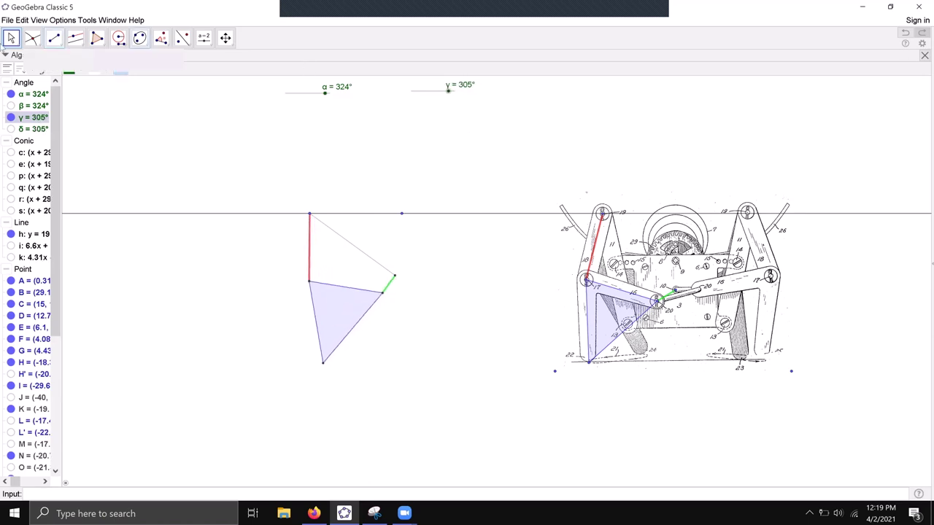
drag(445, 91, 442, 92)
right_click(440, 93)
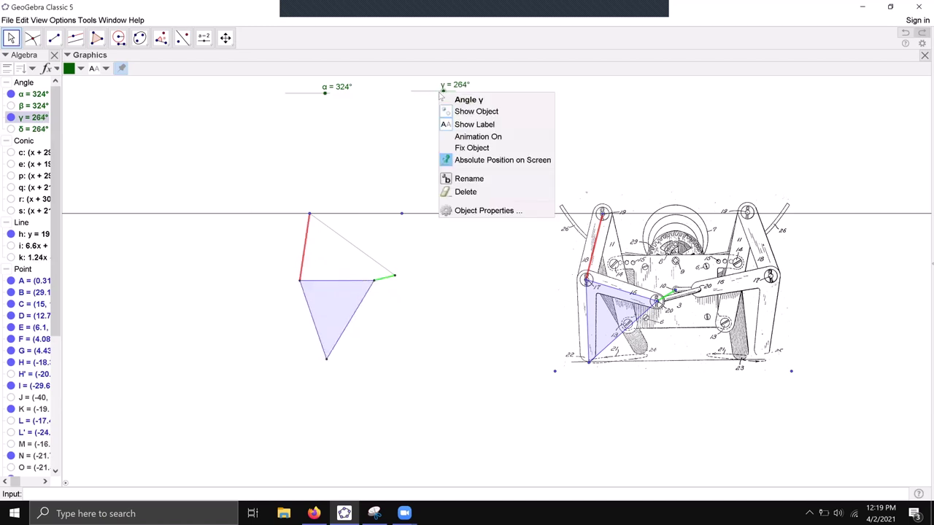
click(490, 218)
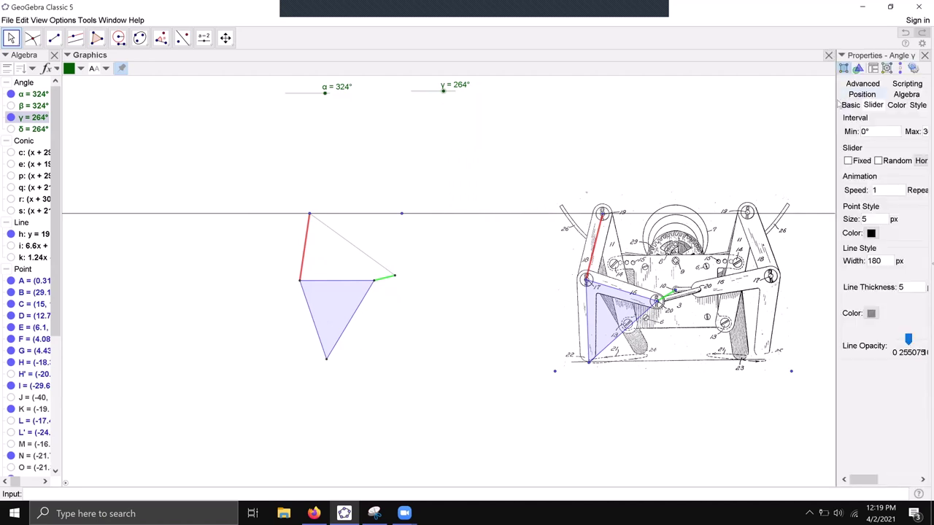
click(832, 104)
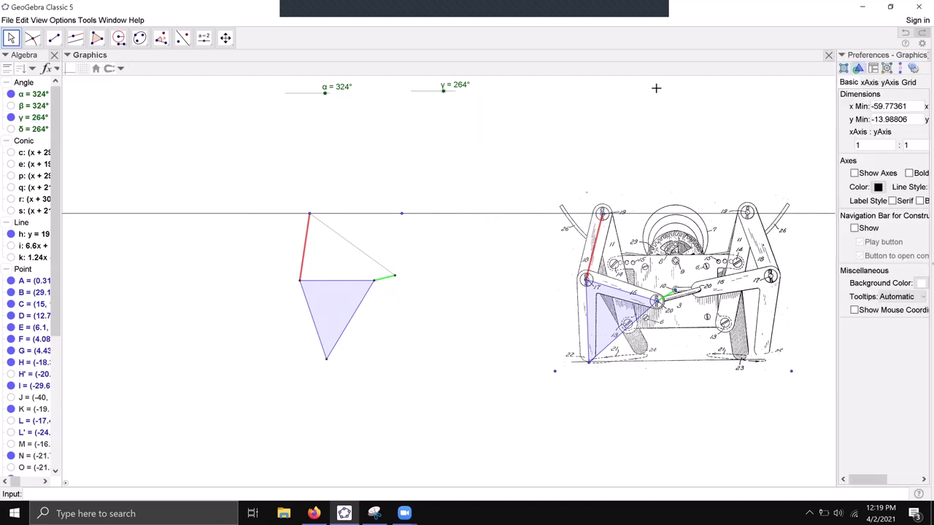
click(922, 56)
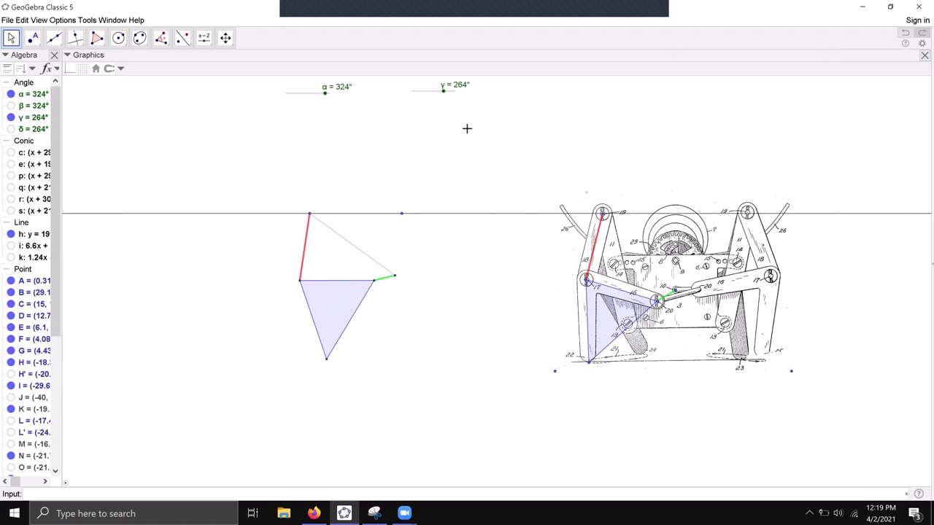
Set the γ slider's animation to repeat as Increasing with a speed of 3
click(435, 92)
right_click(434, 90)
click(473, 209)
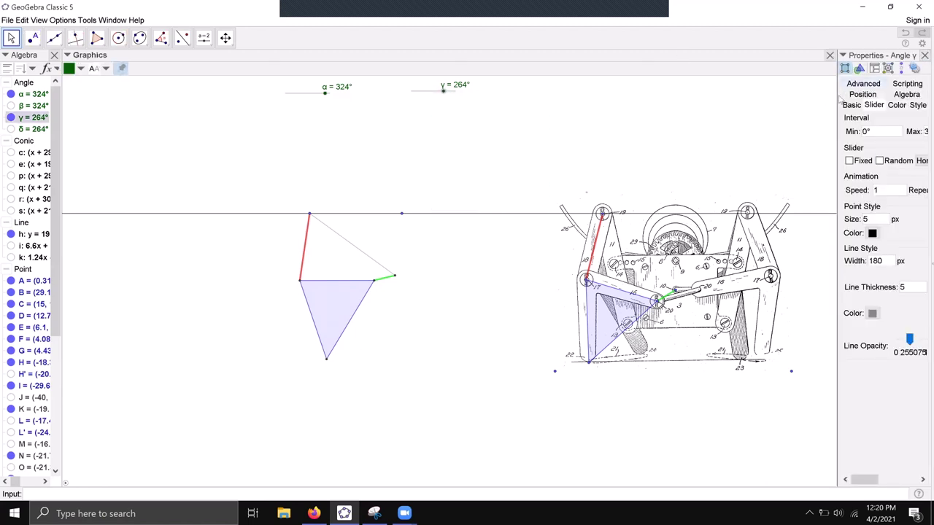
drag(818, 96, 754, 95)
click(895, 180)
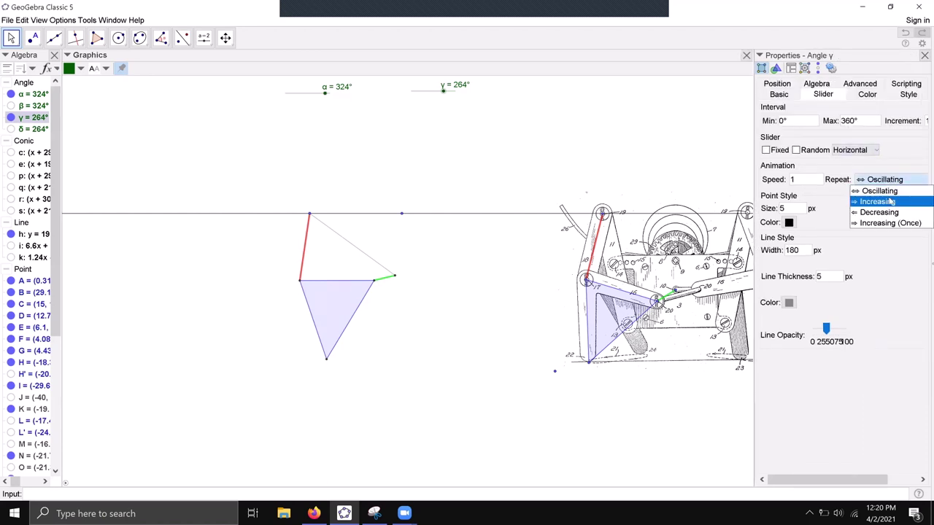
click(890, 202)
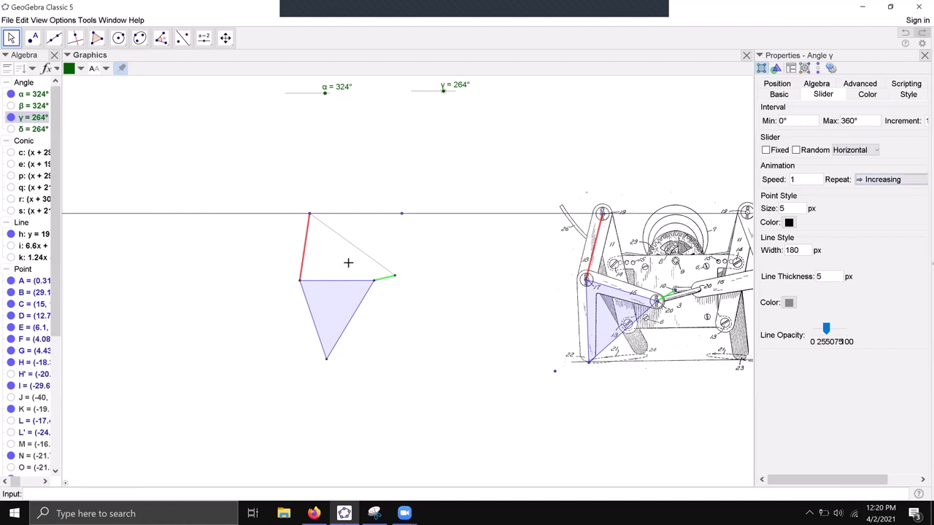
click(802, 180)
text(3)
click(924, 56)
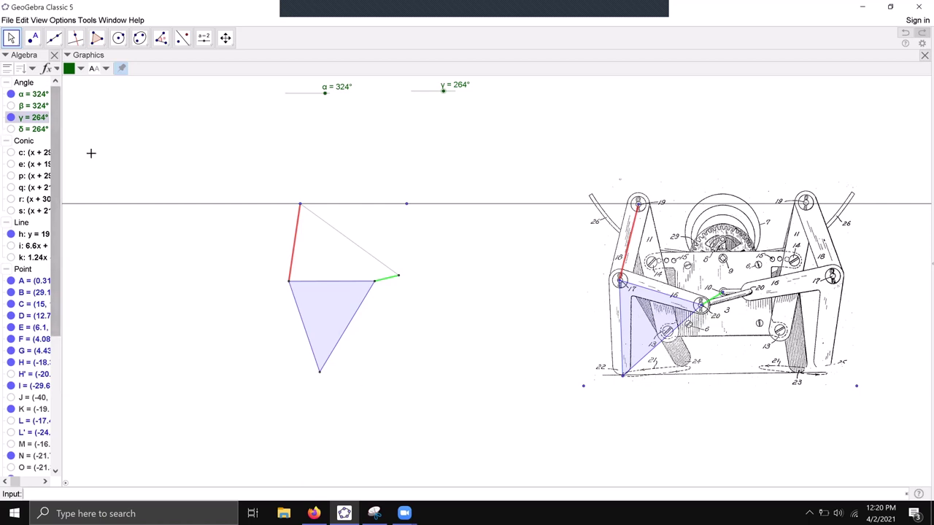
Create the locus of the new leg triangle's foot point as driven by the γ slider
click(82, 45)
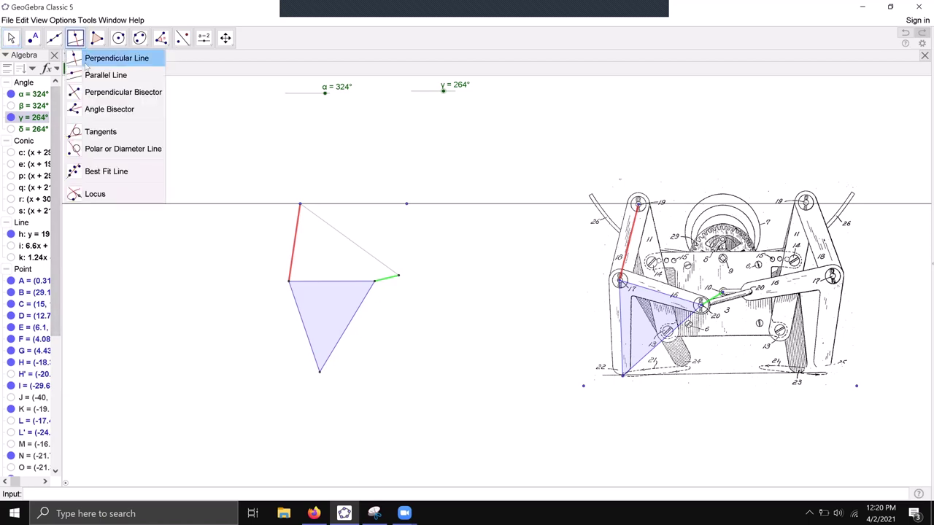
click(89, 195)
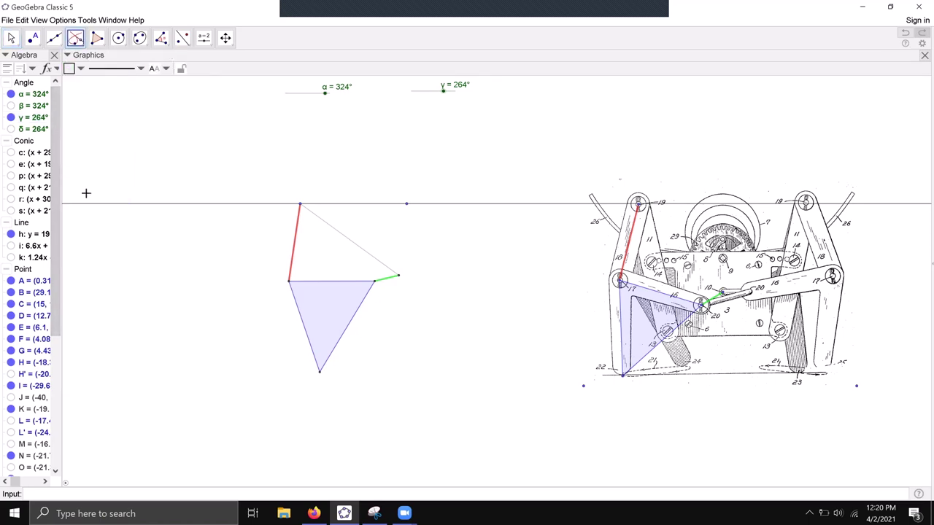
click(321, 377)
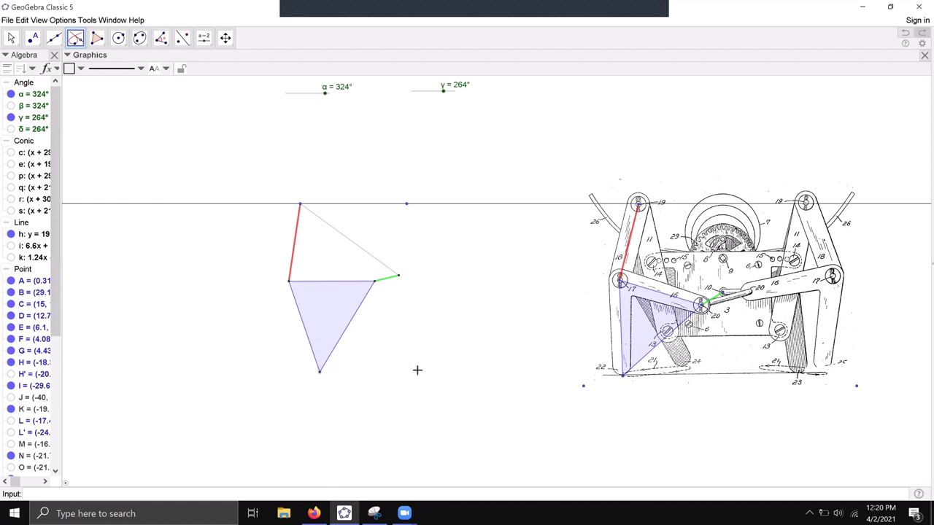
click(426, 96)
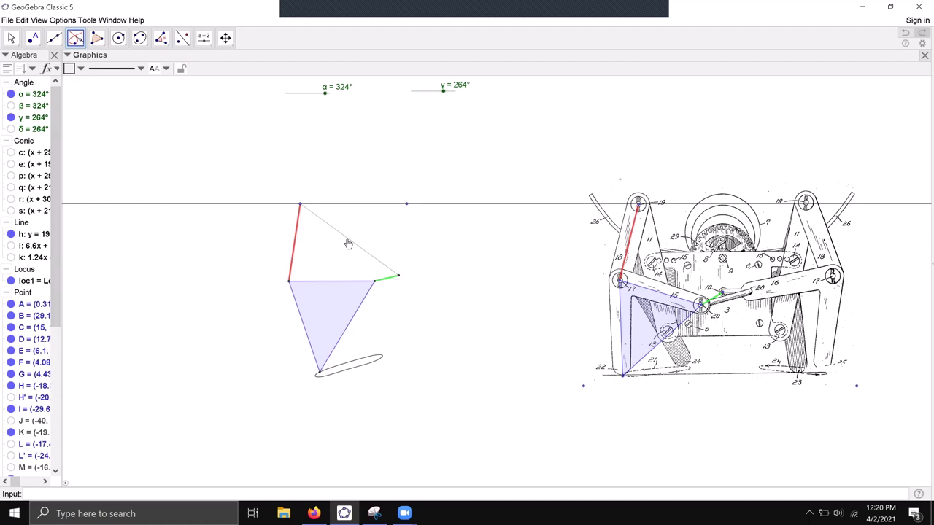
Delete the locus curve traced by the new leg's foot point
click(14, 39)
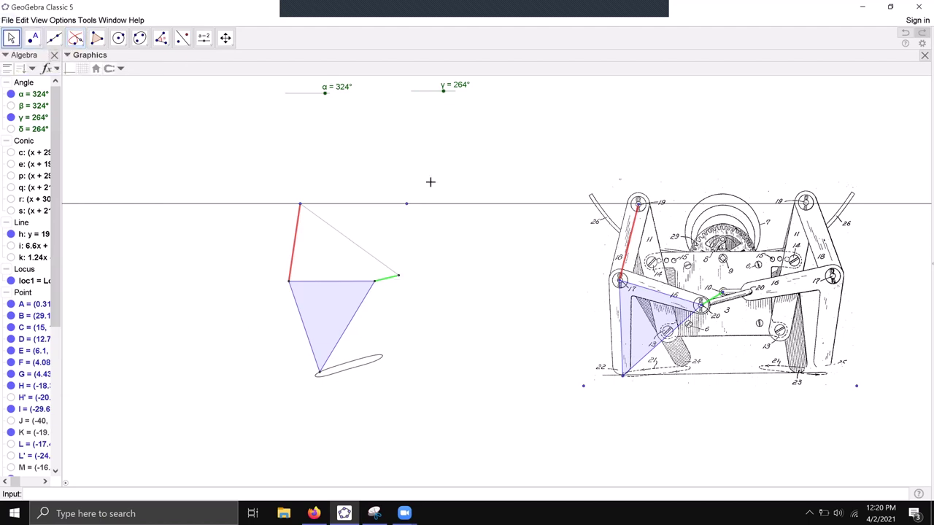
click(379, 366)
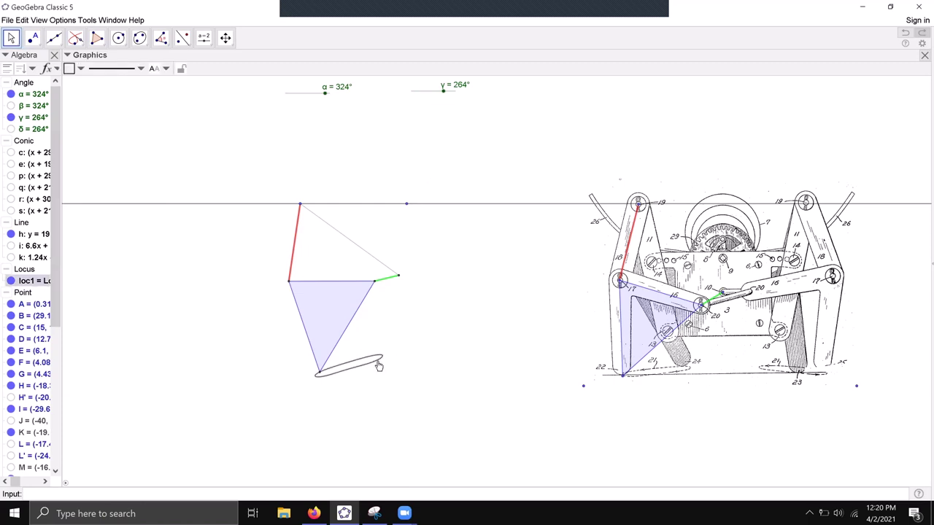
key(Delete)
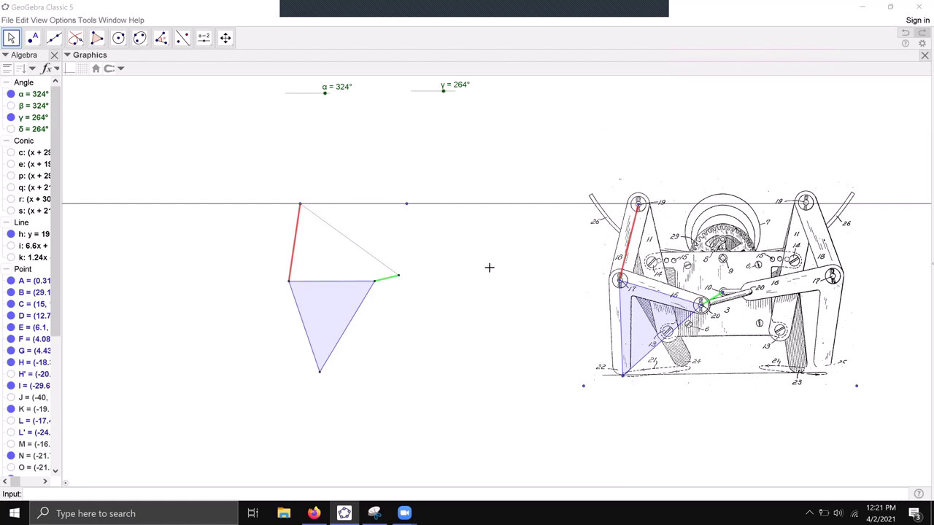
Draw a compass circle around the new linkage's crank centre, using the length of the green crank traced on the patent drawing as radius
click(124, 41)
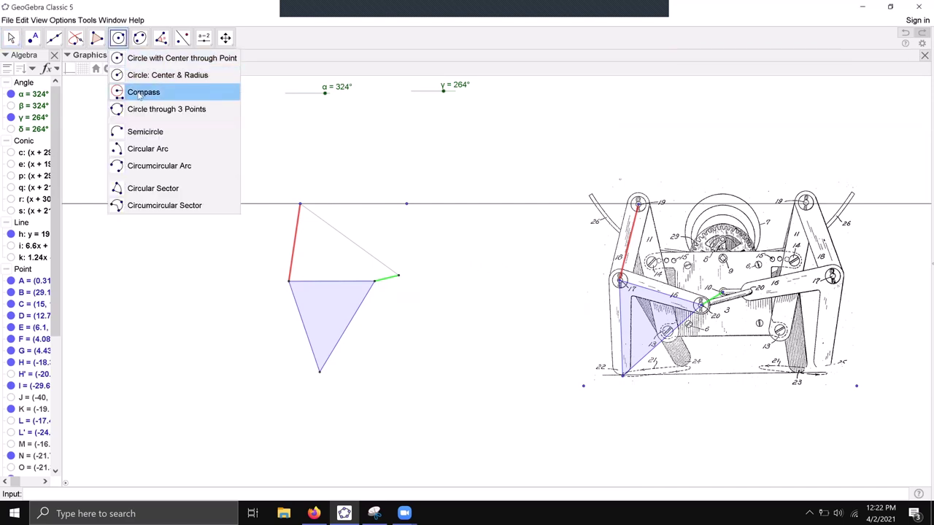
click(178, 94)
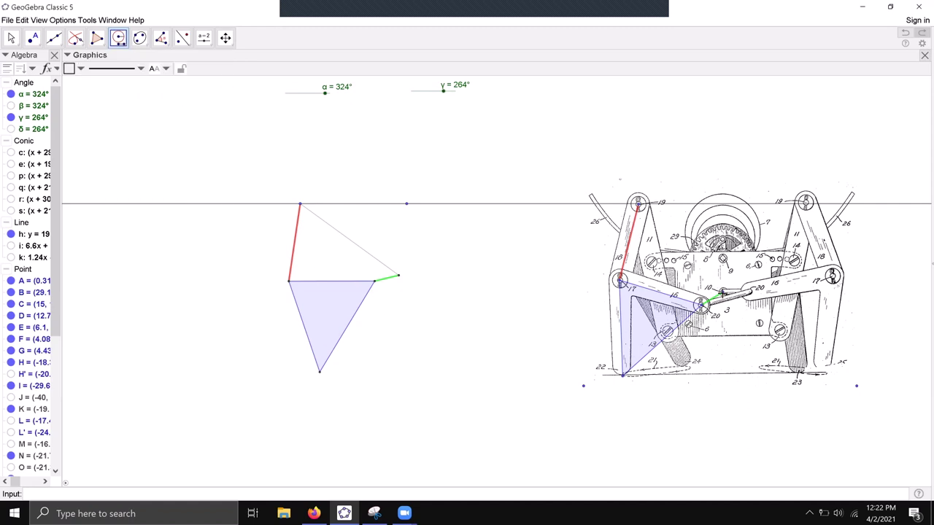
click(700, 306)
click(721, 295)
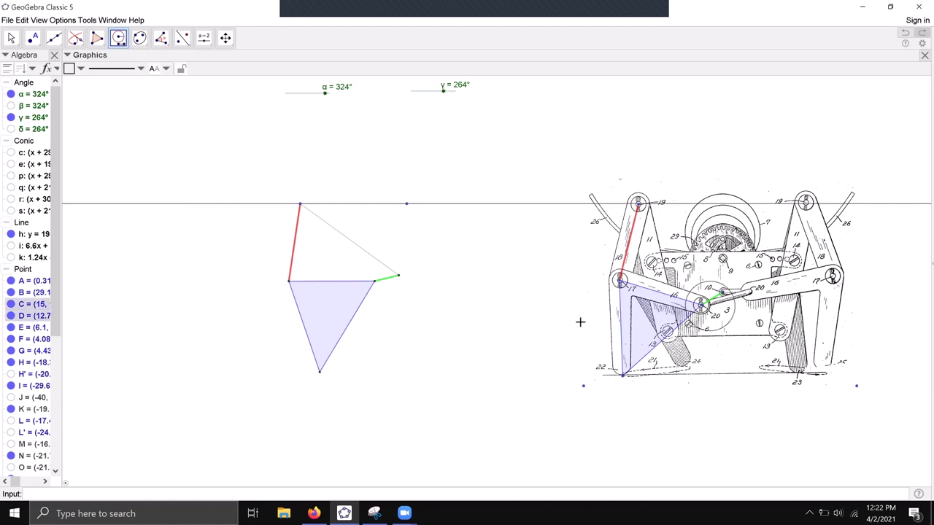
click(399, 277)
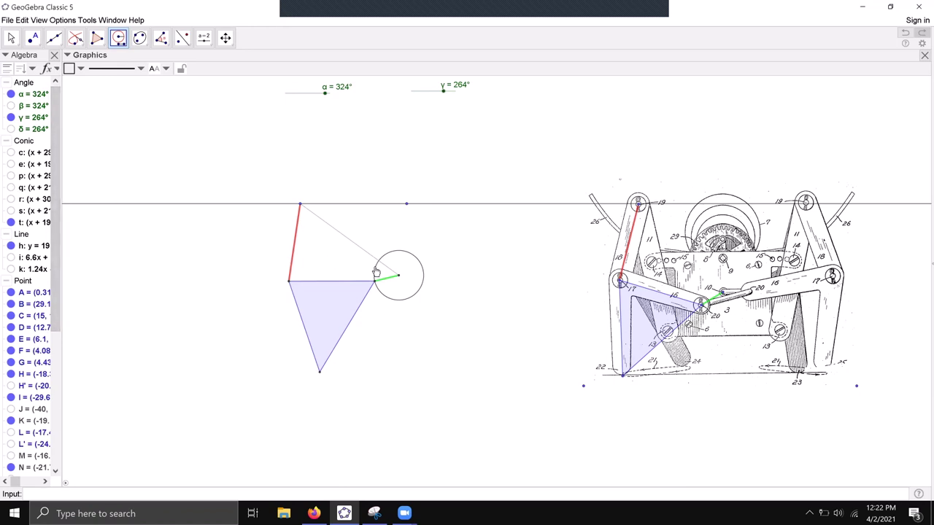
Create an angle slider running from 0° to 360° in 1° increments, placed beside the α slider
click(210, 45)
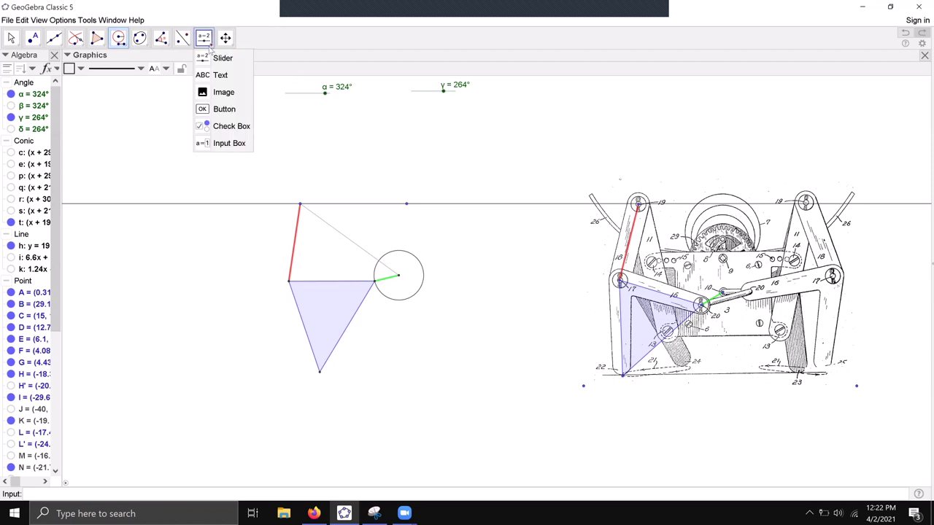
click(219, 58)
click(167, 96)
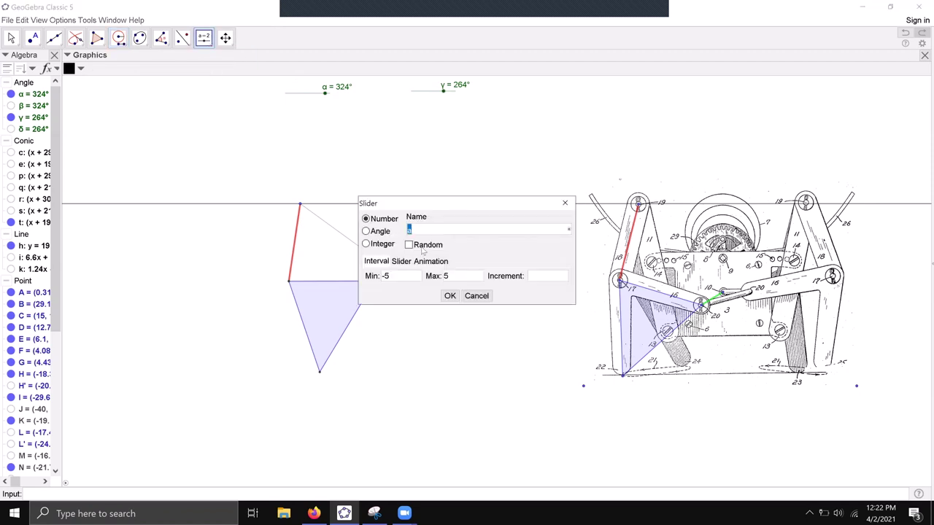
click(375, 231)
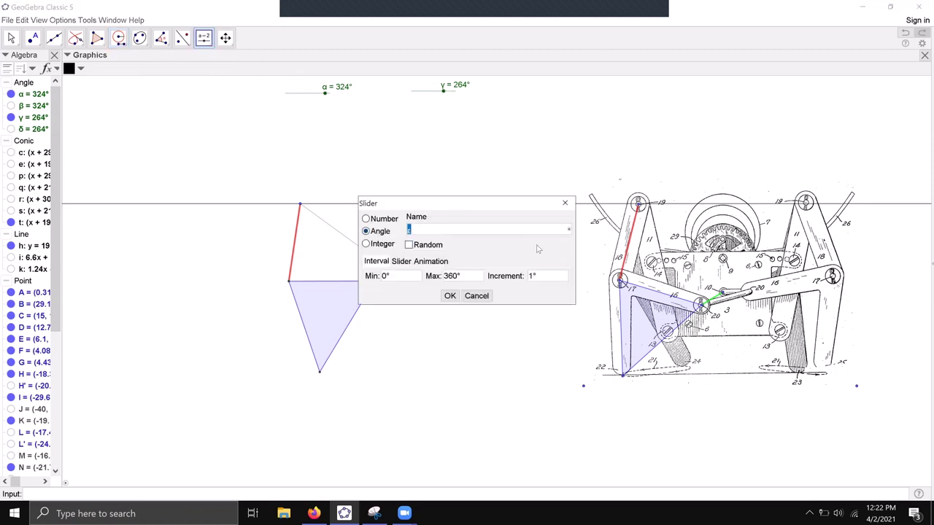
click(450, 296)
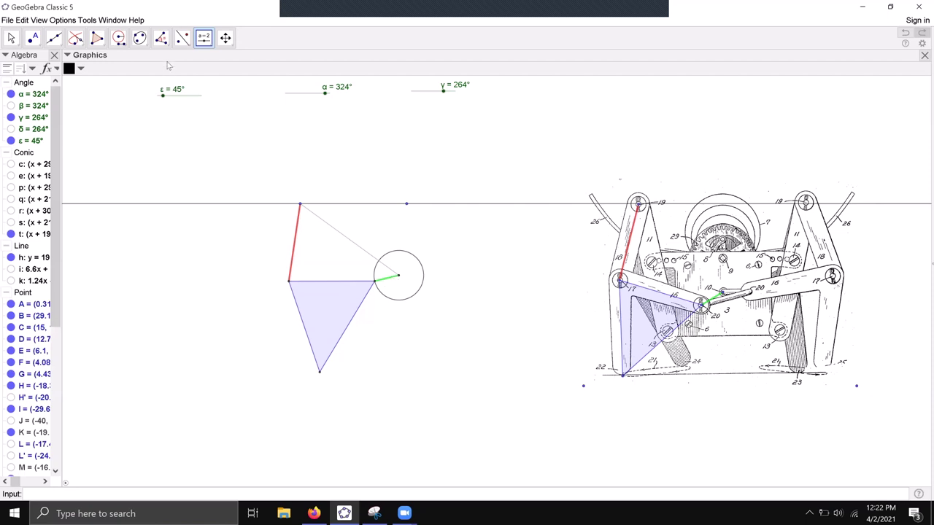
click(160, 38)
click(182, 77)
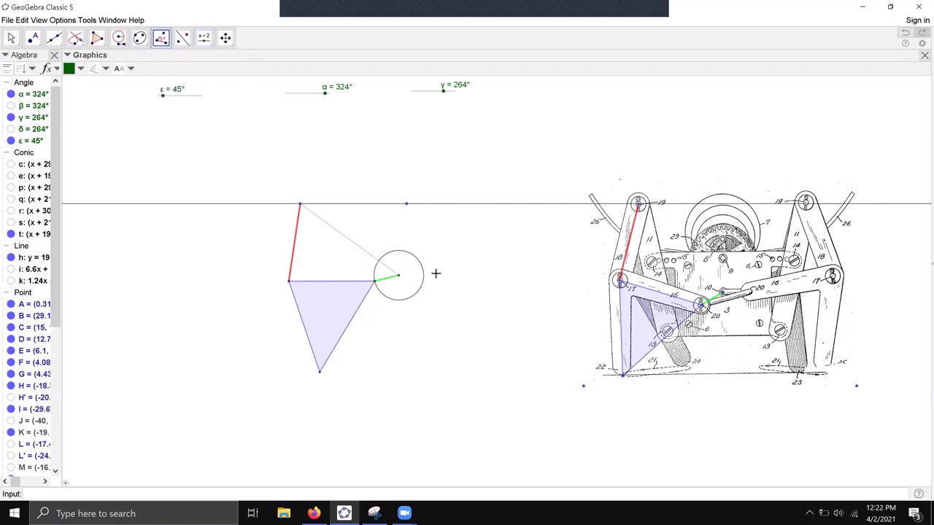
click(399, 278)
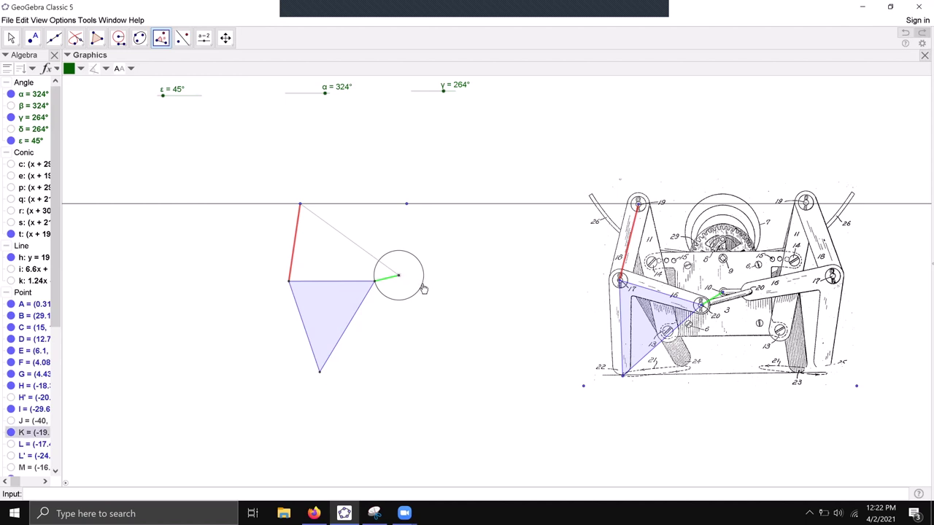
click(11, 38)
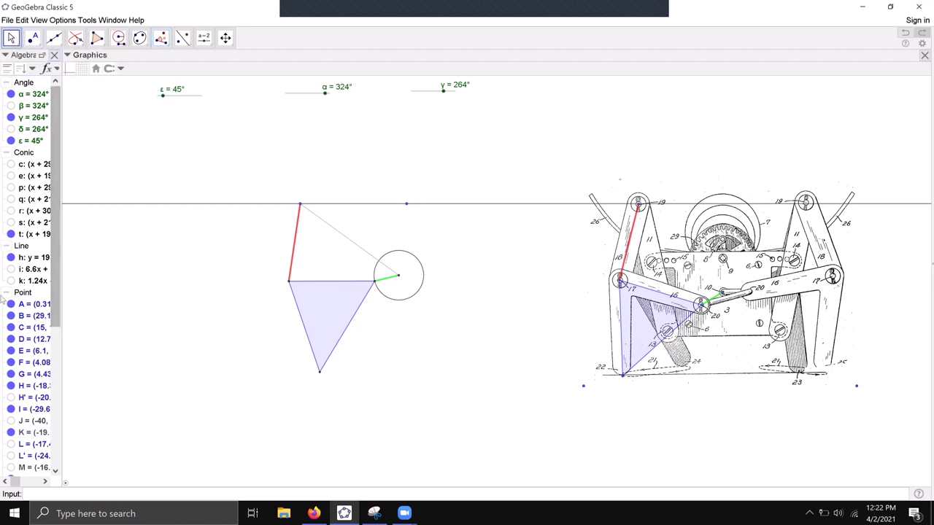
Show the hidden line k that runs along the new linkage's green crank, leaving line i hidden
scroll(29, 204, down, 3)
click(10, 198)
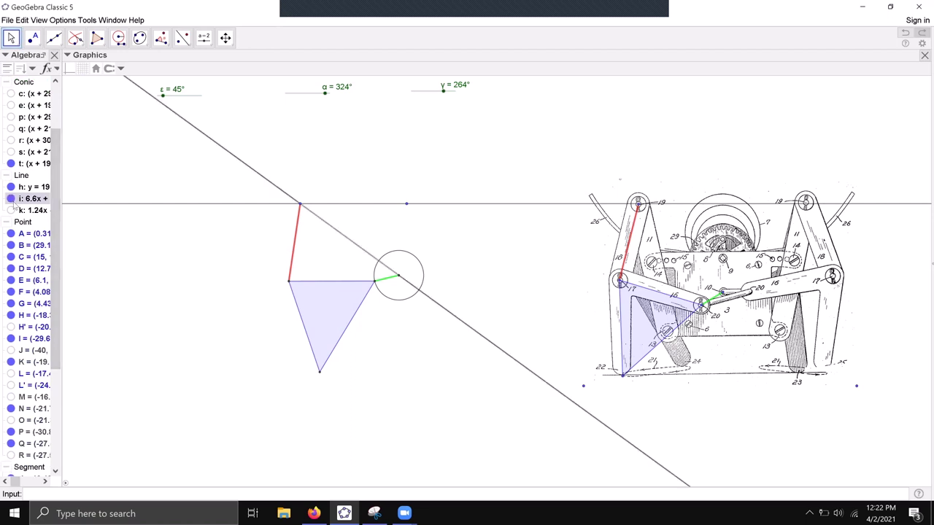
click(10, 199)
click(10, 210)
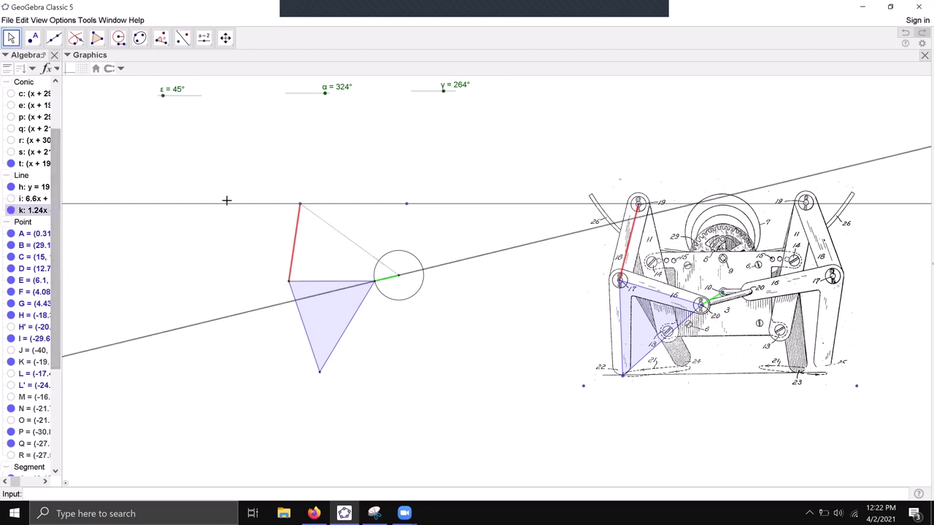
click(210, 139)
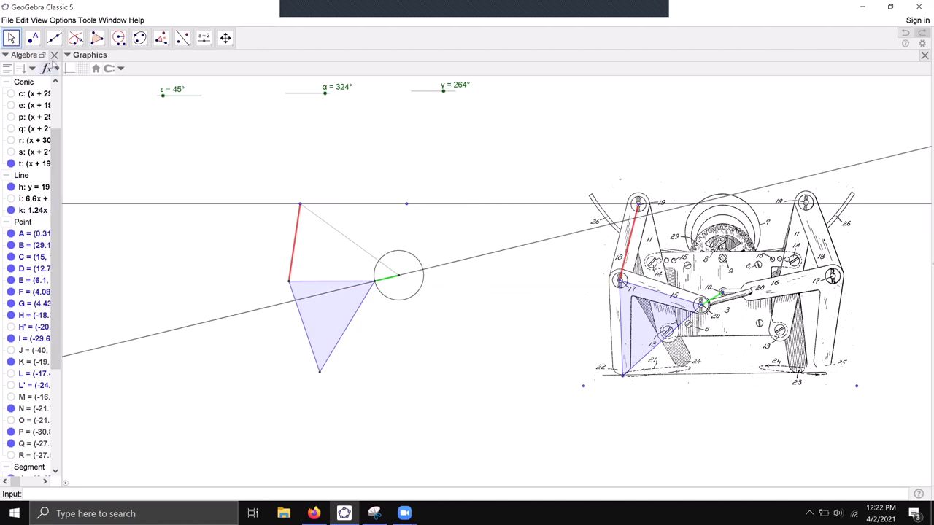
Intersect the crank circle with the line along the green crank to get the point opposite the crank pin
click(40, 44)
click(65, 109)
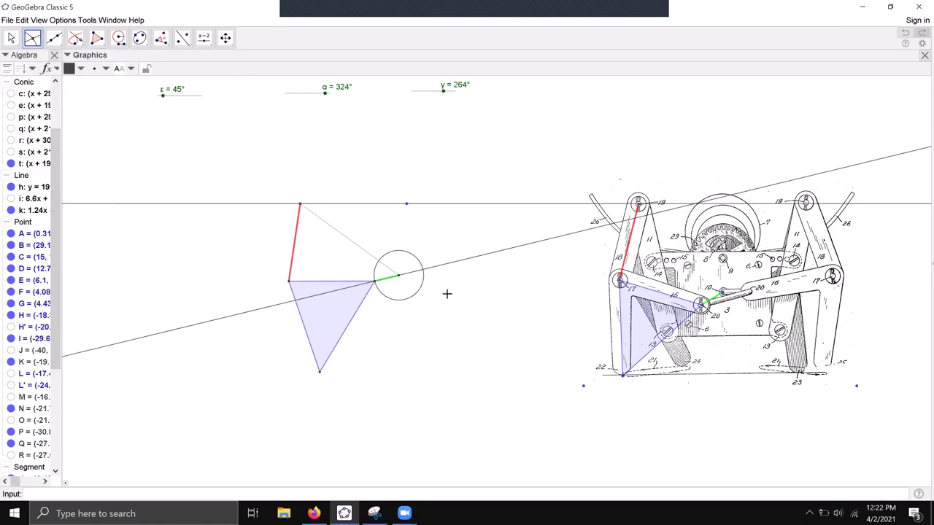
click(424, 280)
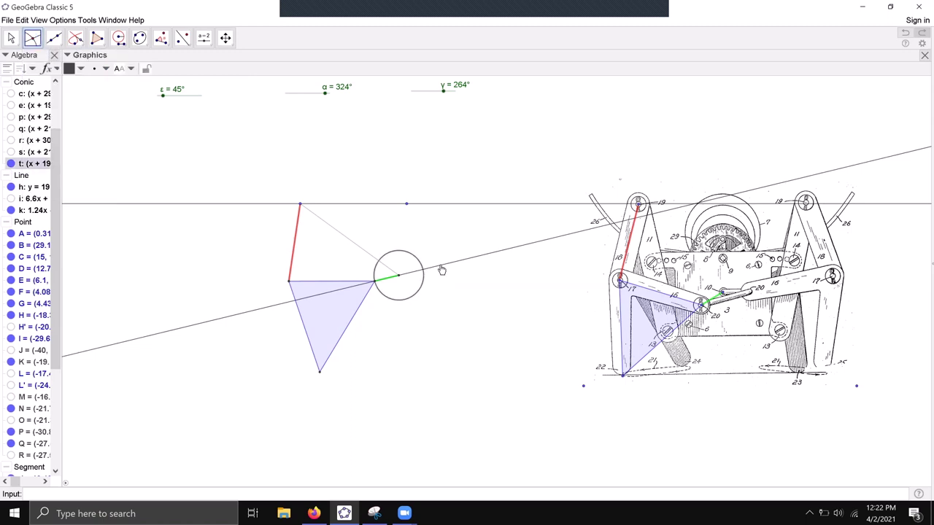
click(439, 266)
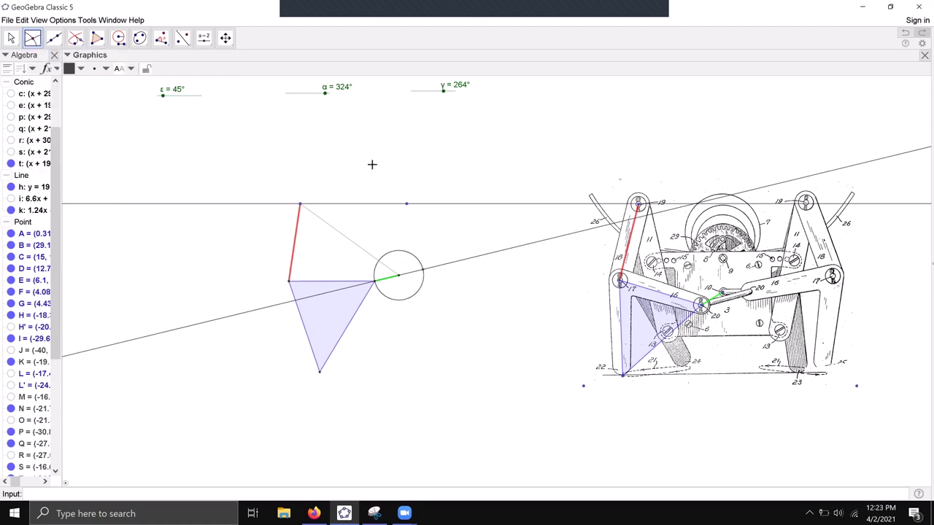
Construct a counterclockwise angle of size ε from the new intersection point about the crank centre
click(170, 45)
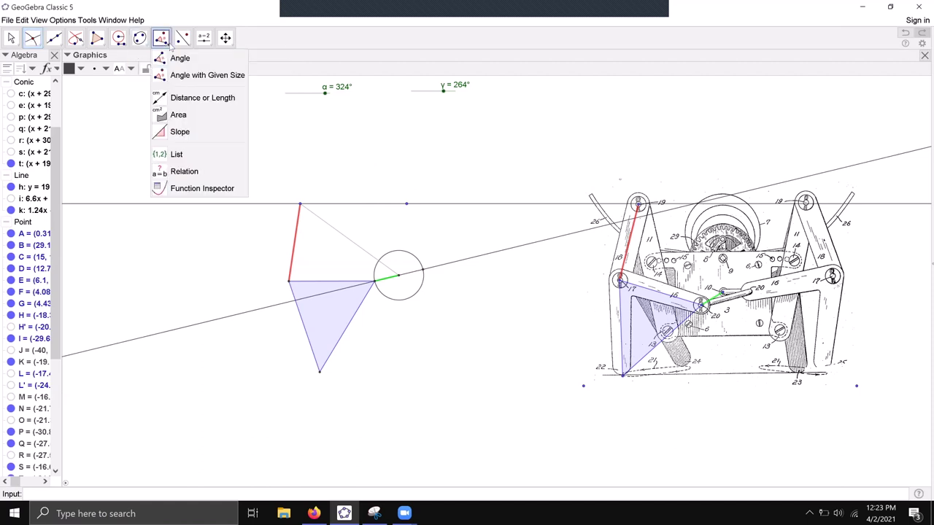
click(197, 75)
click(423, 269)
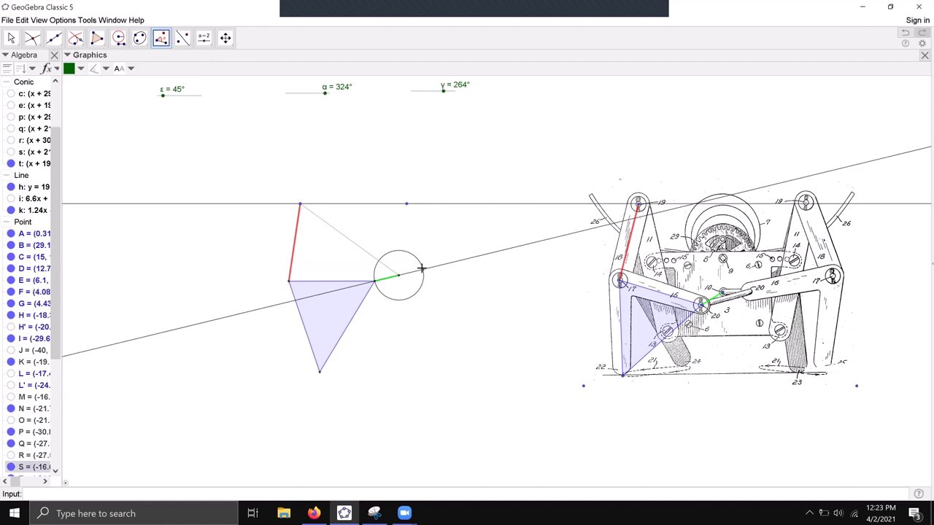
click(399, 278)
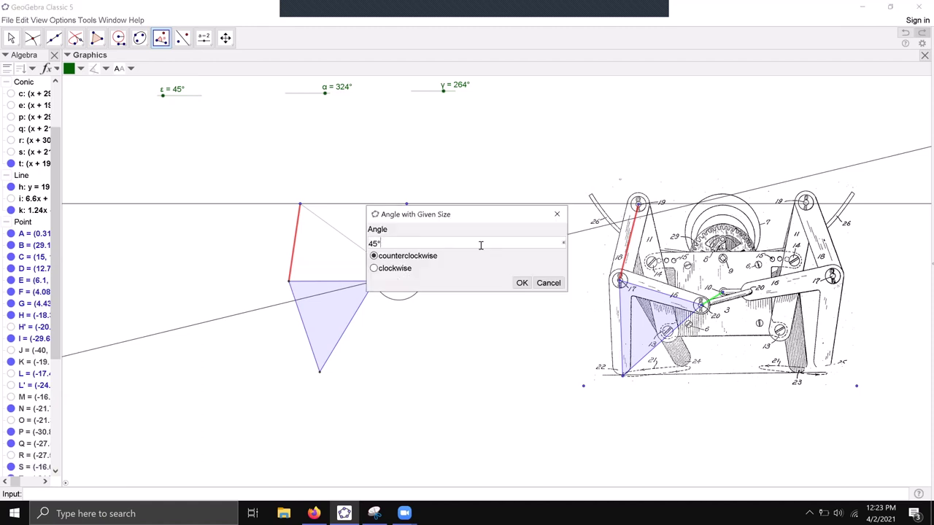
key(BackSpace)
click(563, 244)
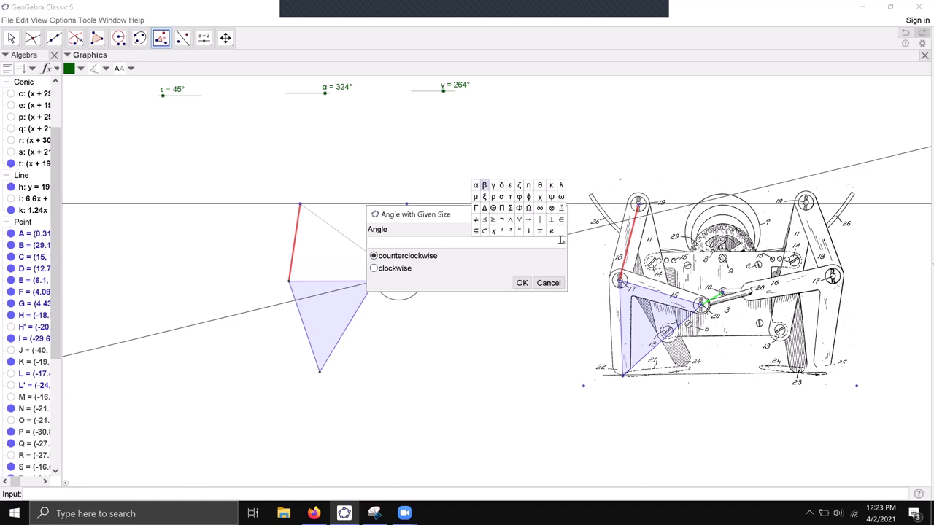
click(513, 187)
click(523, 283)
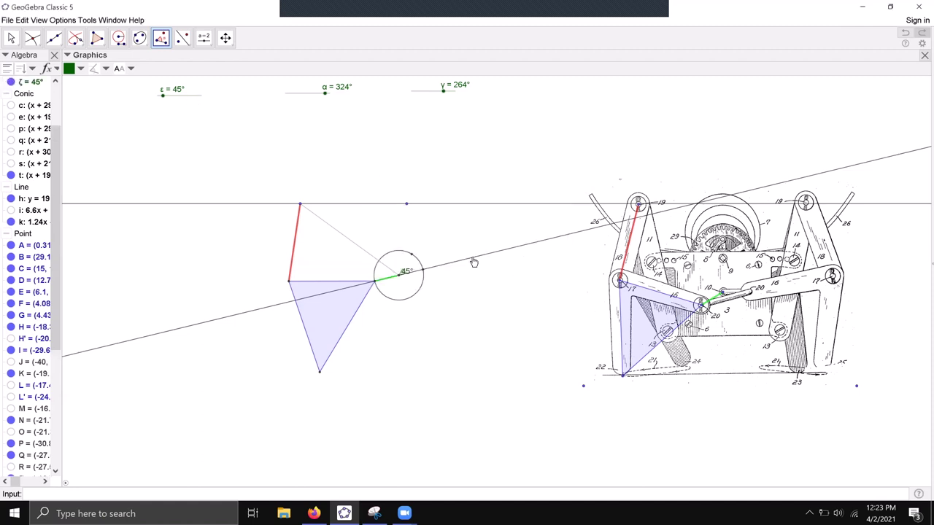
Hide the line along the green crank and its intersection point opposite the crank pin
click(11, 38)
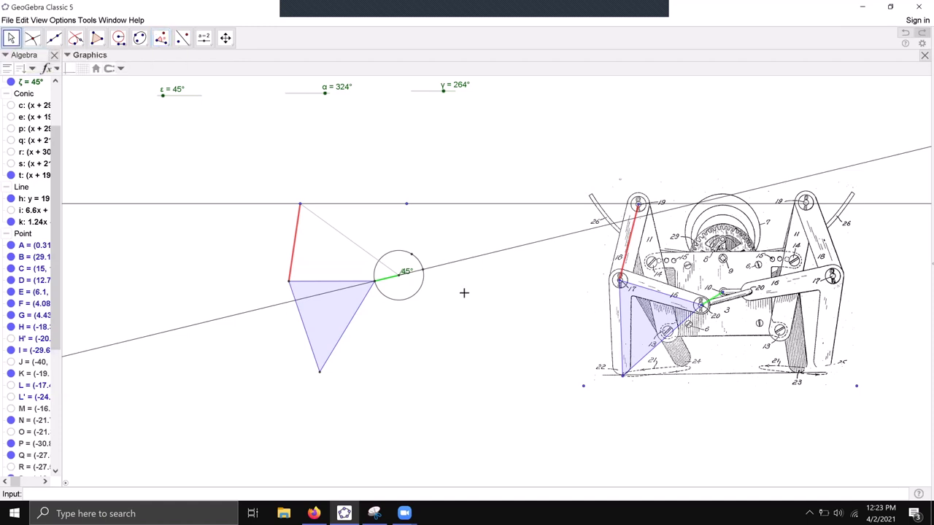
click(440, 267)
key(ctrl+g)
click(461, 276)
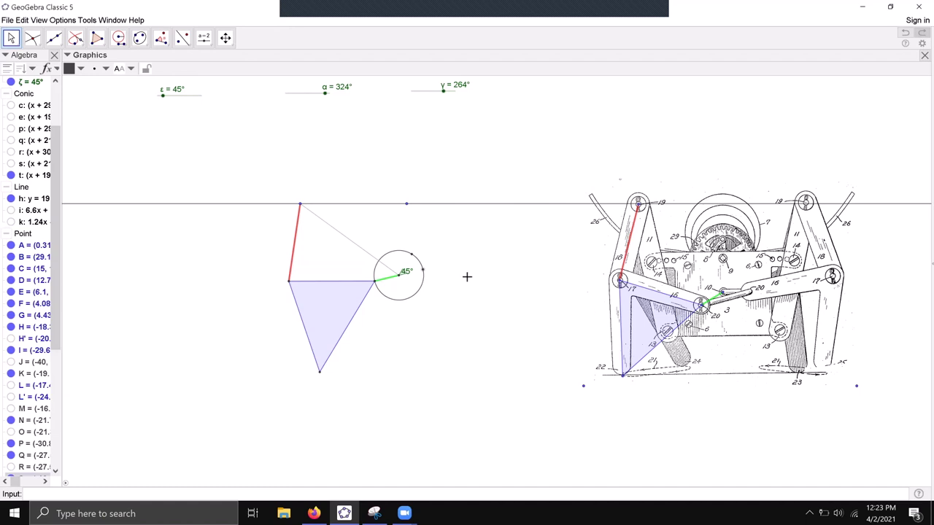
click(467, 276)
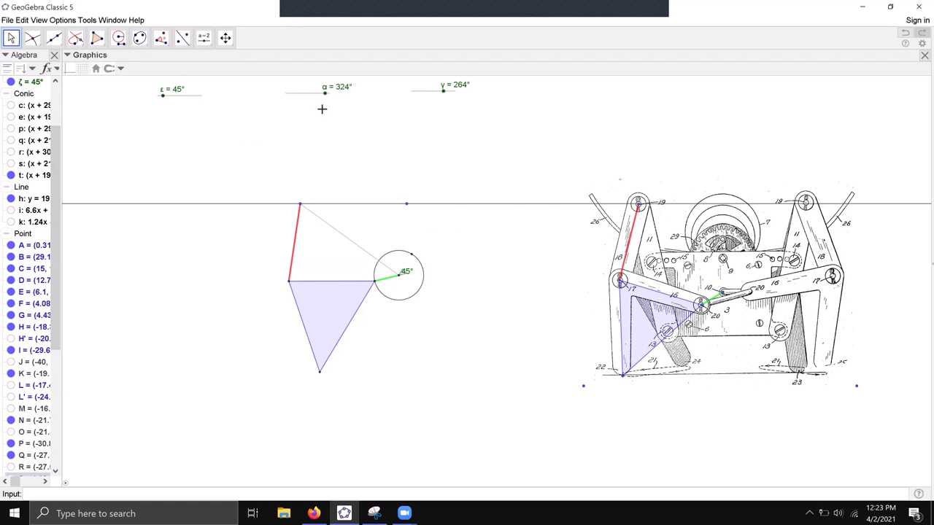
Draw a segment from the crank centre to the rotated point on the circle as the second crank
click(53, 37)
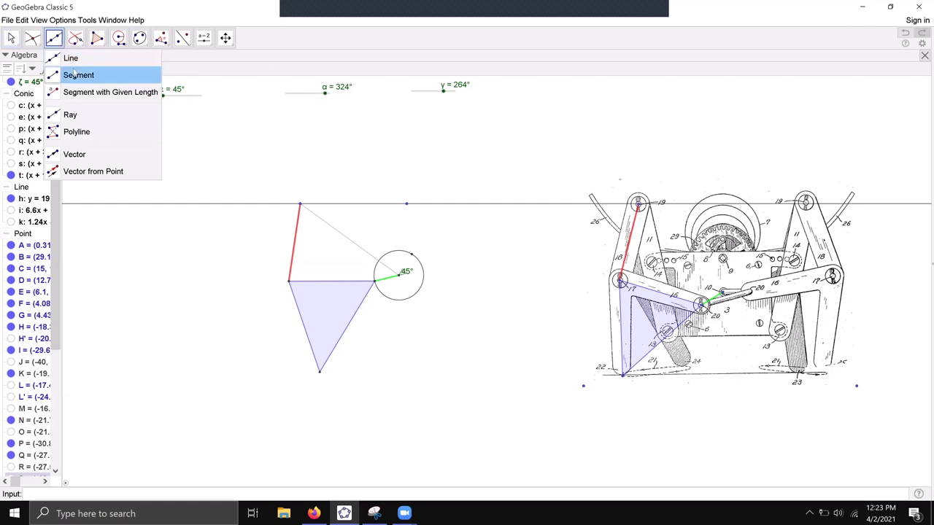
click(74, 74)
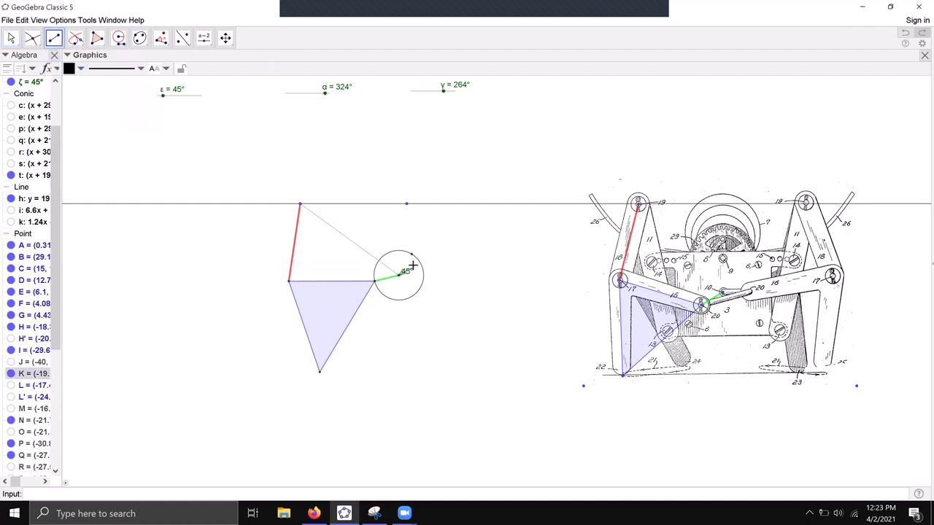
key(Escape)
click(409, 266)
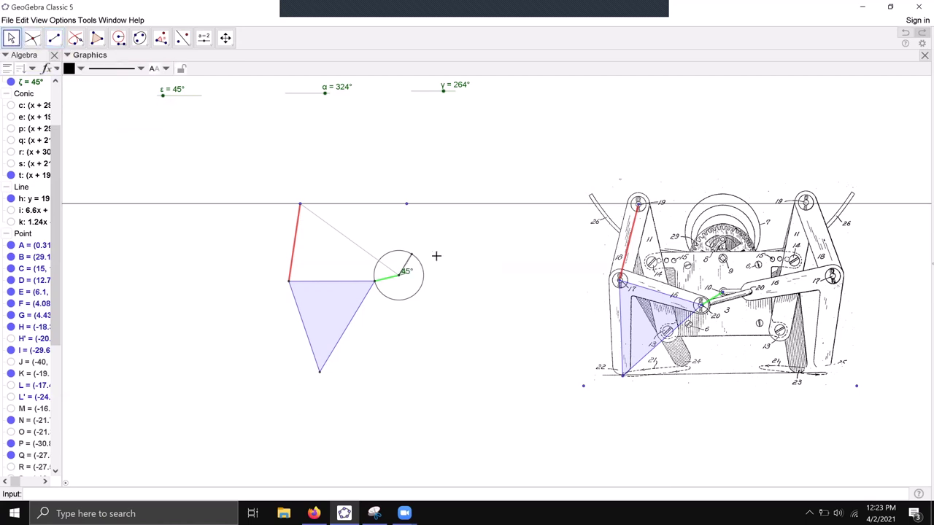
Style the second crank segment as a thick dark green line and hide the 45° angle marker
click(116, 69)
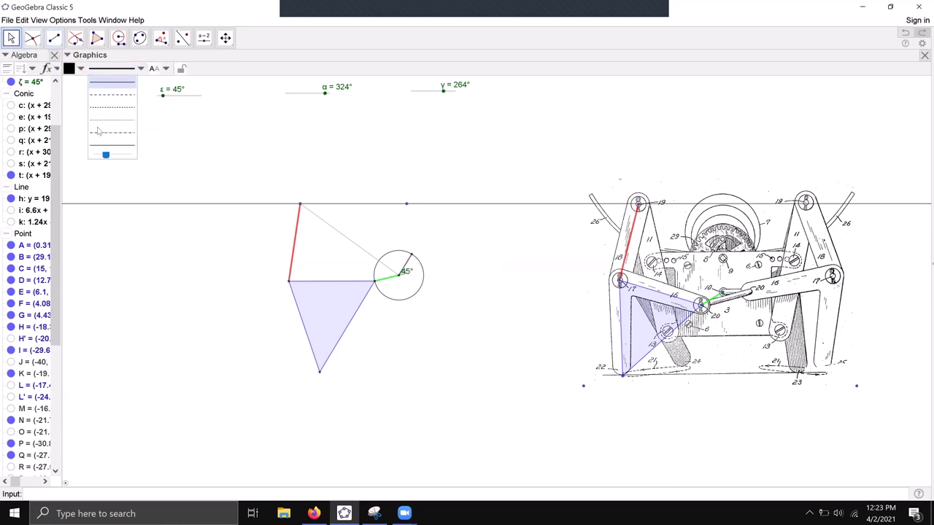
drag(106, 156, 132, 155)
click(69, 68)
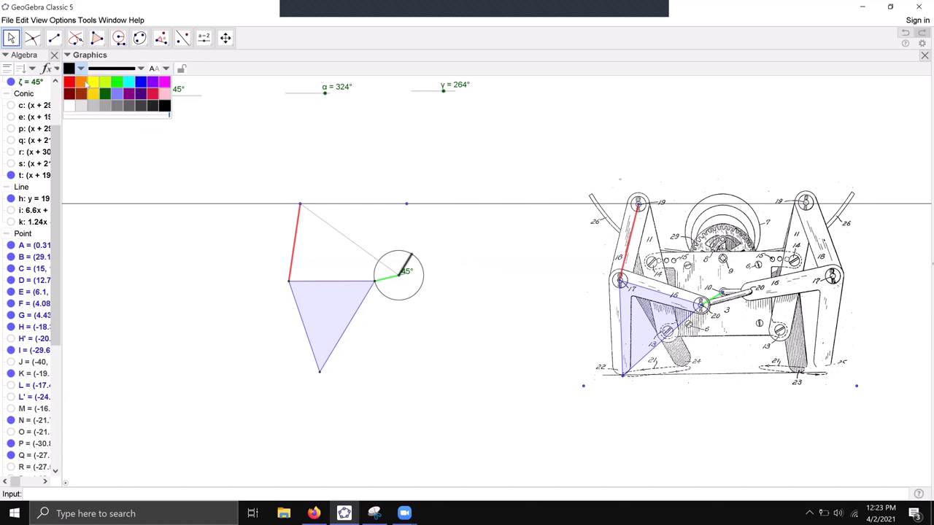
click(180, 236)
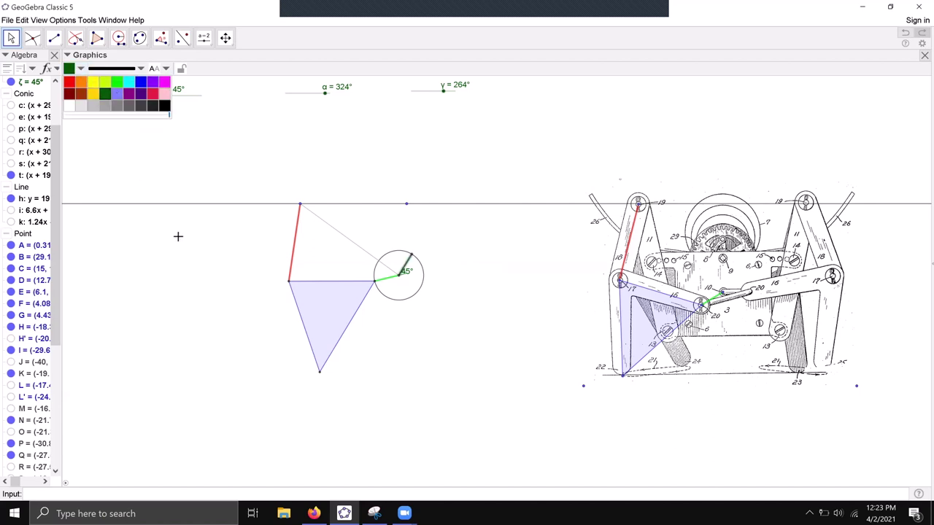
click(408, 273)
key(ctrl+g)
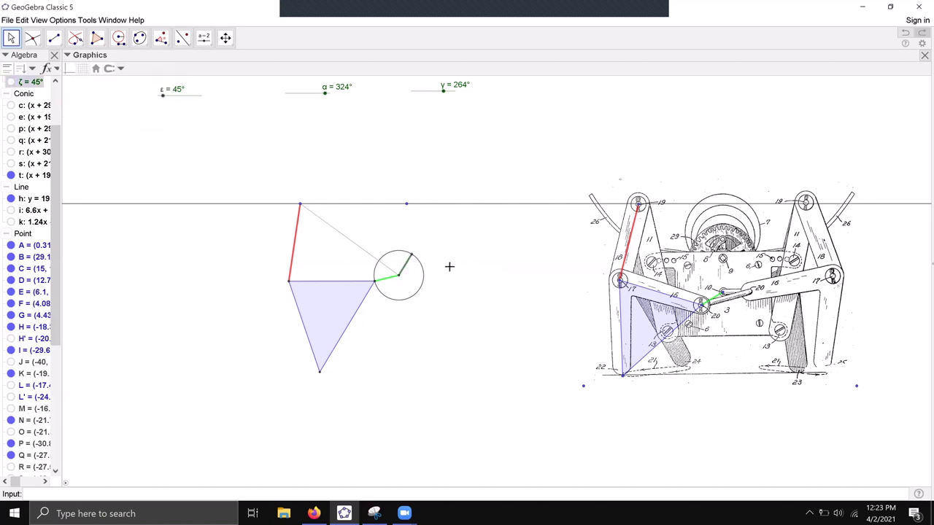
Test the second crank's rotation by moving the ε slider to 314°, back to 0°, and finally to 260°
drag(163, 96, 197, 114)
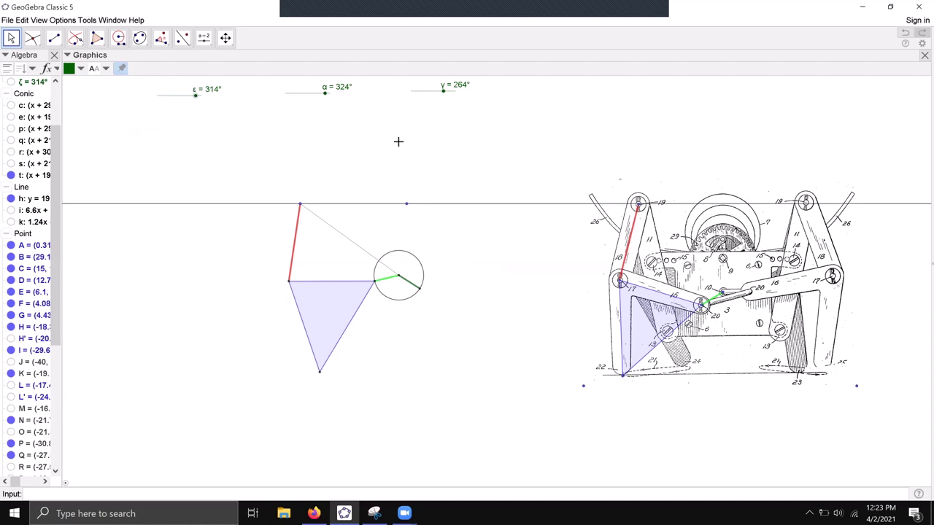
drag(196, 102, 154, 103)
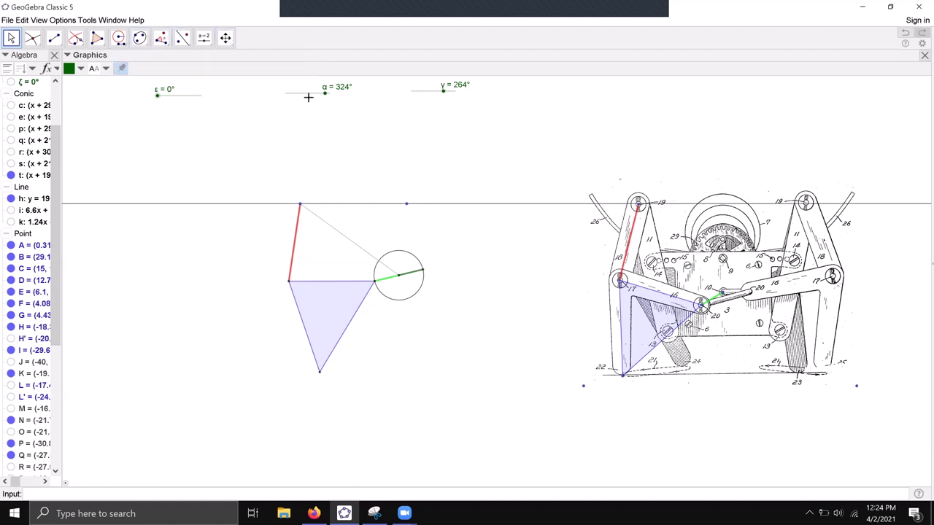
drag(158, 97, 190, 104)
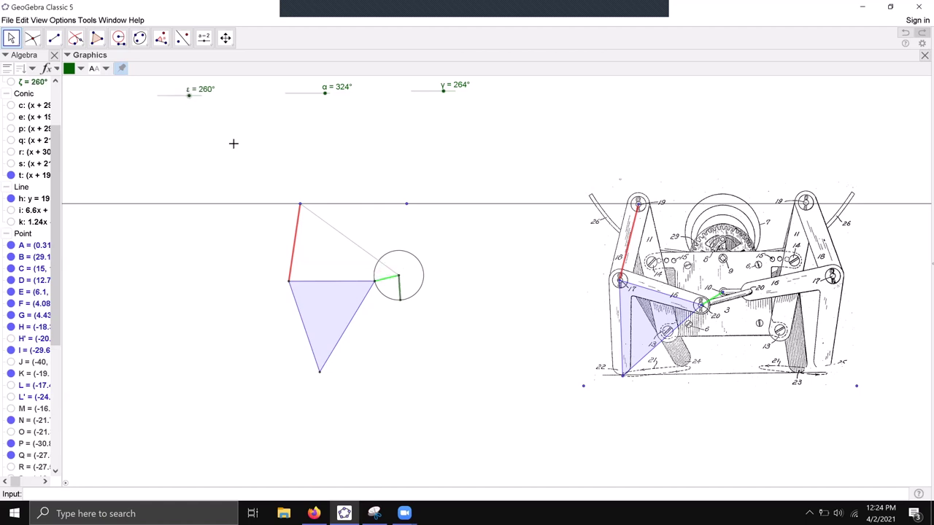
Draw a compass circle with the red rocker's 19–17 length from the patent drawing, centred on the linkage's fixed rocker pivot
click(118, 38)
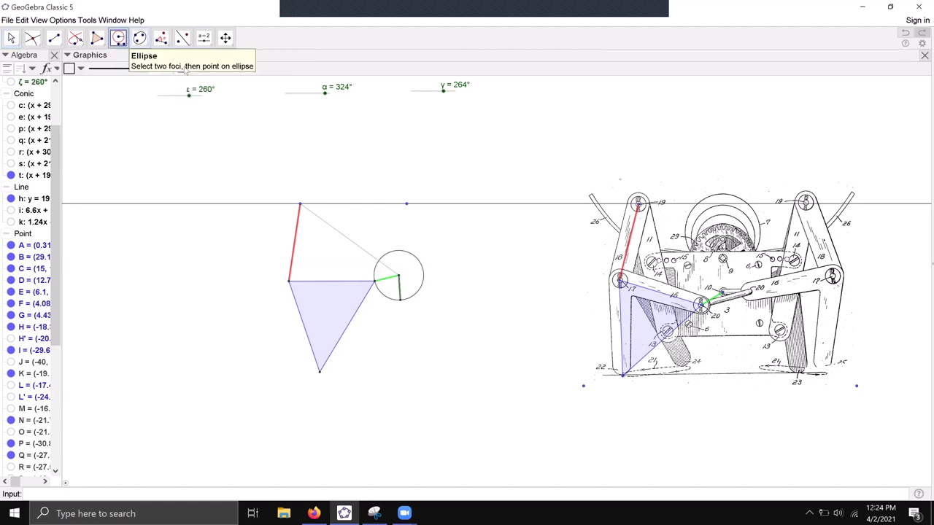
click(701, 305)
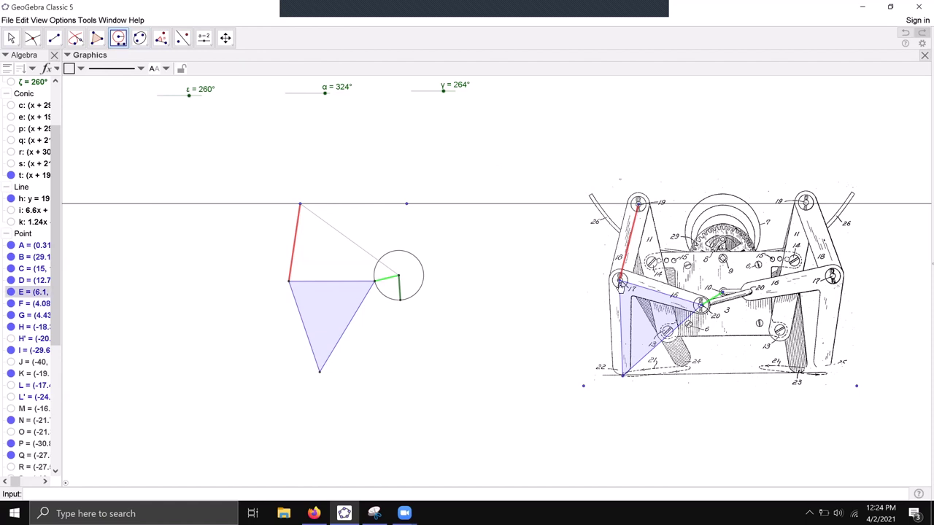
click(619, 281)
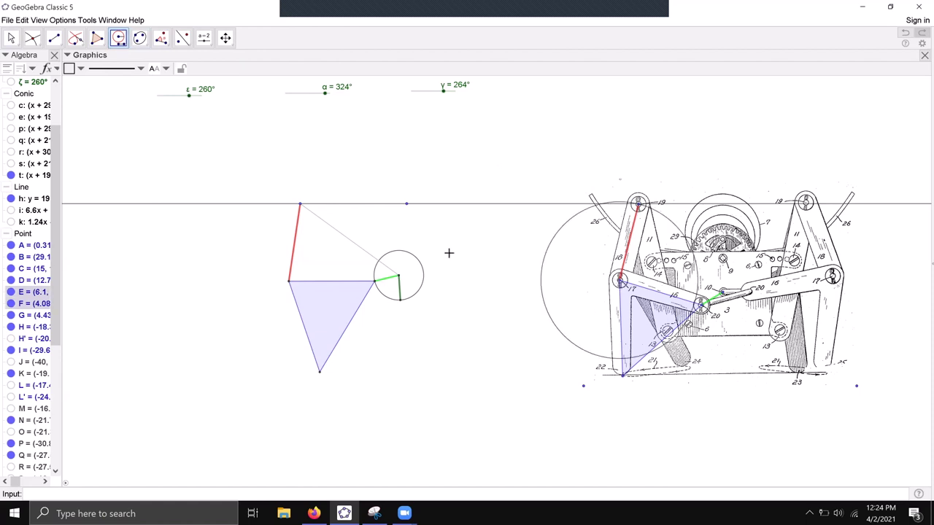
click(300, 205)
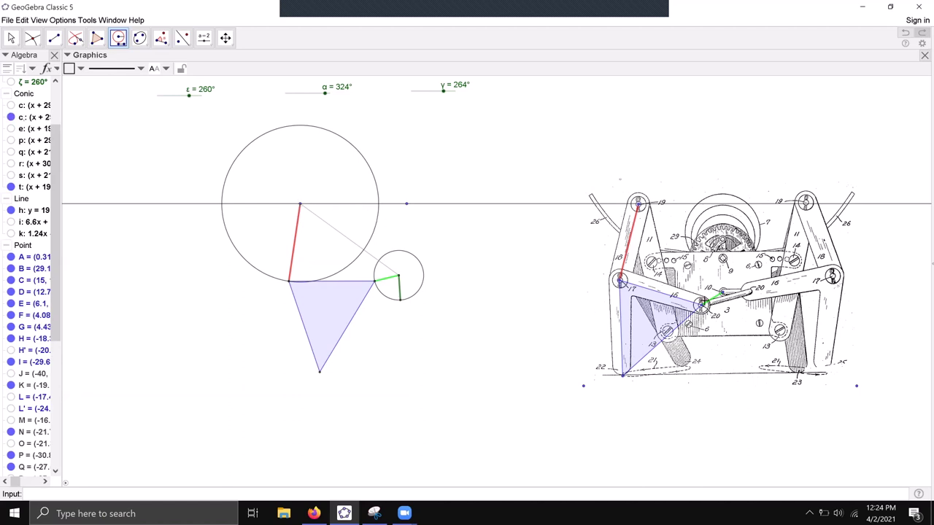
Draw a compass circle with the patent drawing's 17–20 length, centred on the free end of the dark green crank
click(702, 305)
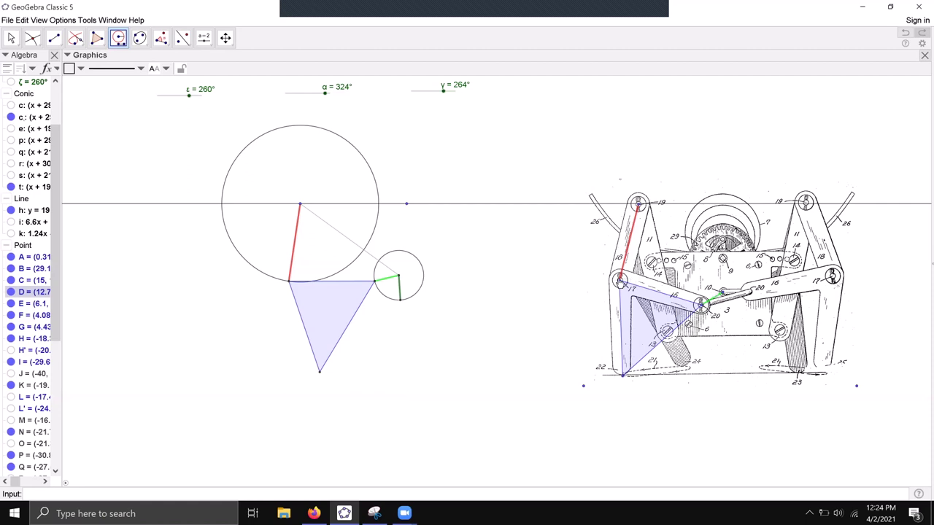
click(620, 282)
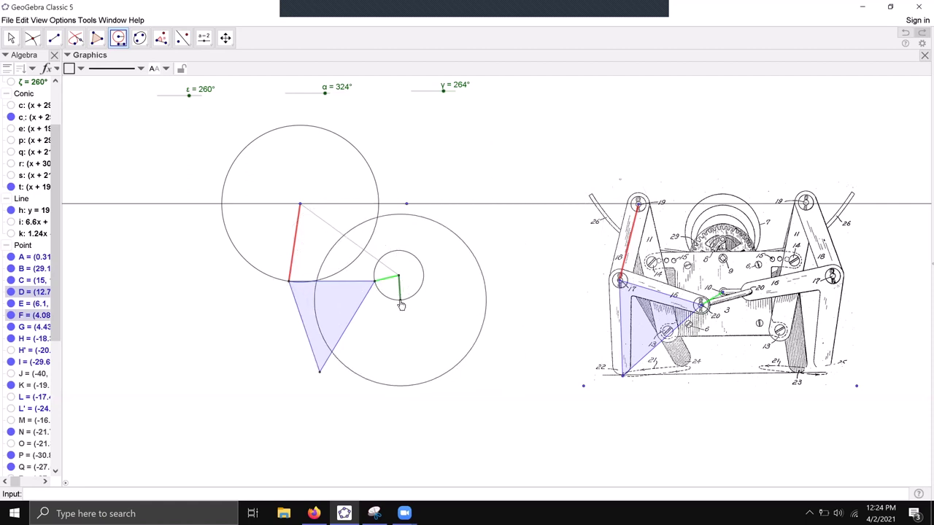
click(400, 300)
click(14, 42)
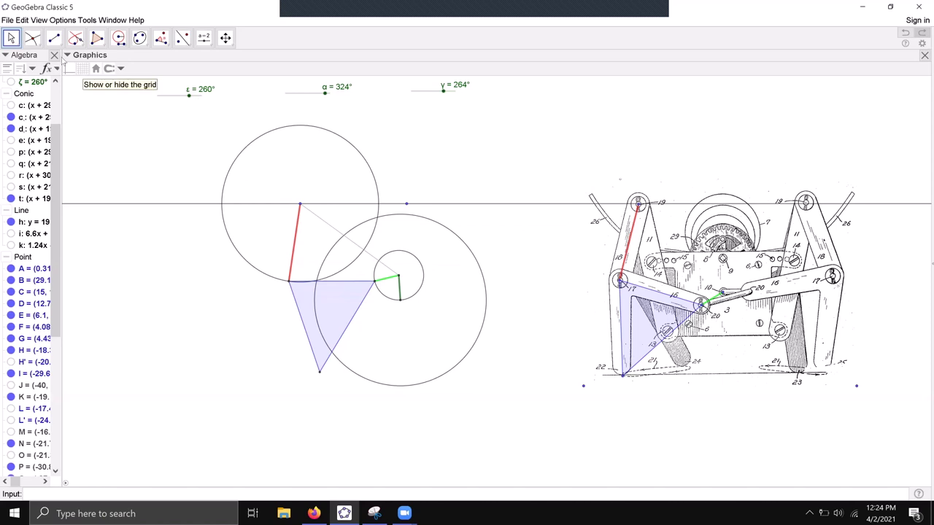
Create the intersection points of the two new compass circles
click(35, 41)
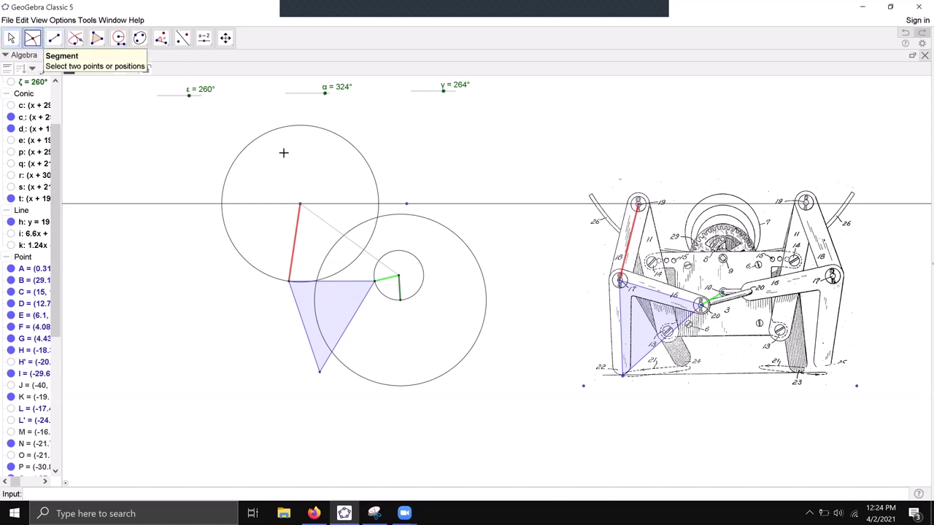
click(378, 181)
click(442, 225)
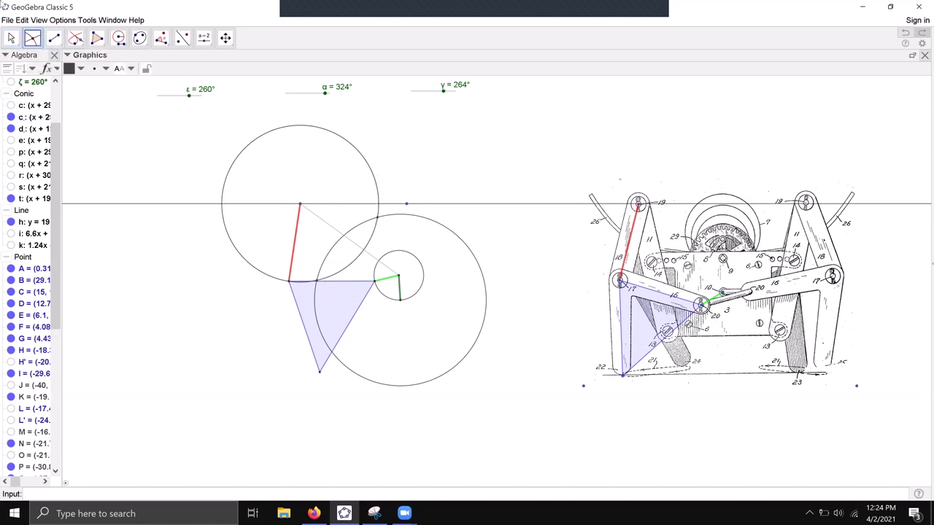
Hide the upper intersection point and both large compass circles, keeping the lower intersection point
click(11, 33)
click(378, 216)
click(489, 219)
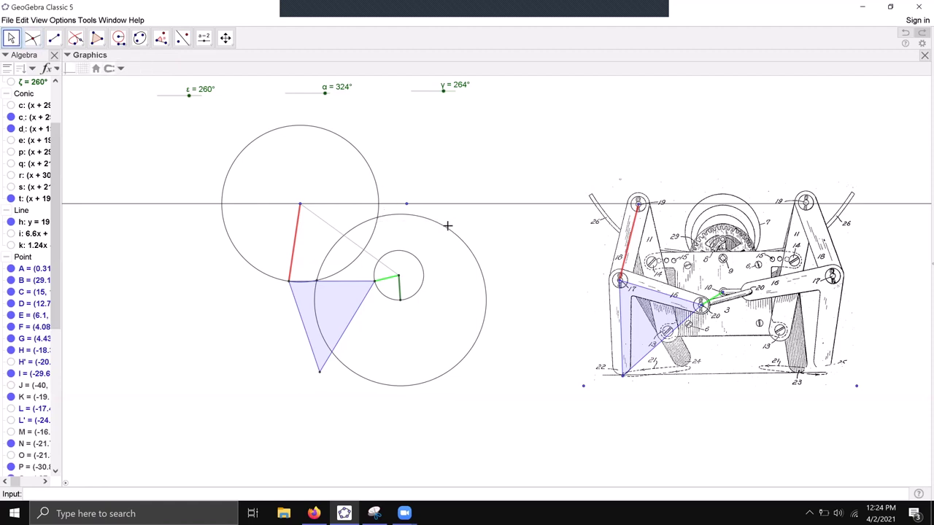
click(447, 230)
key(ctrl+g)
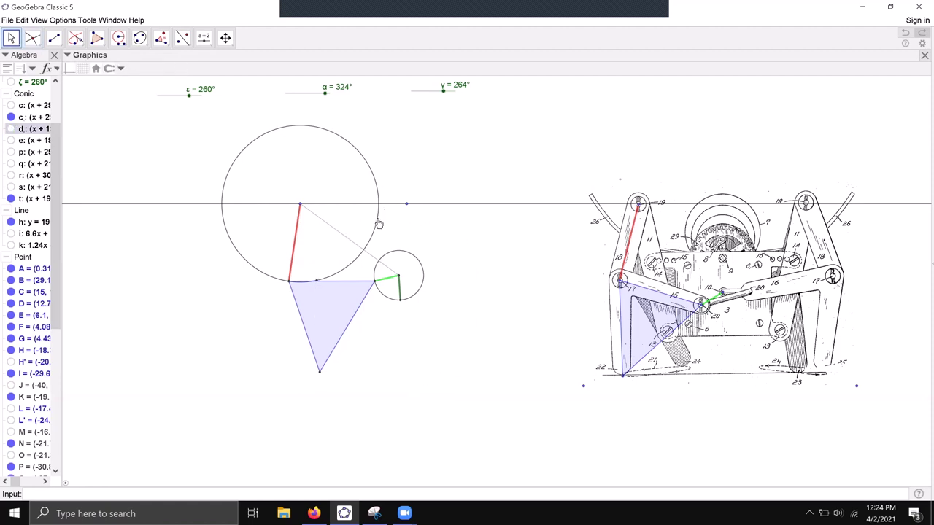
click(378, 224)
key(ctrl+g)
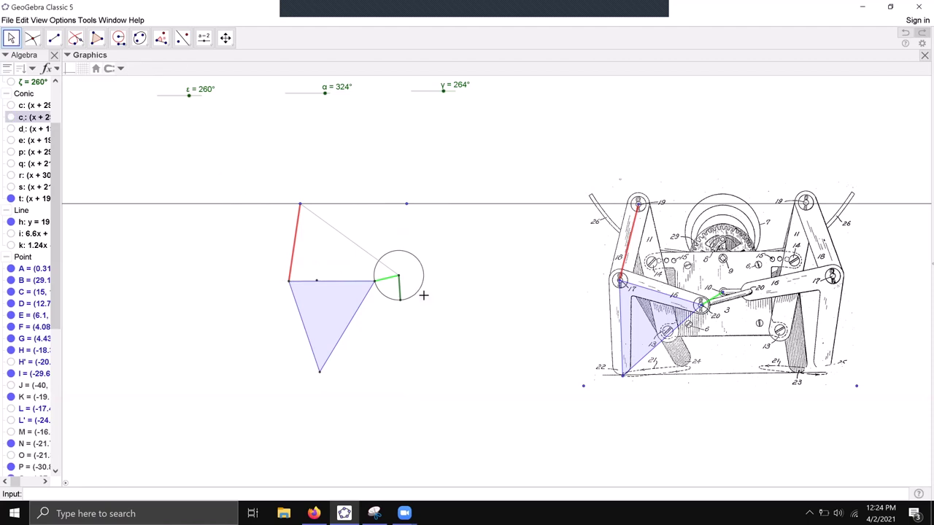
Draw a segment from the fixed rocker pivot to the lower circle intersection point as the second rocker
click(53, 38)
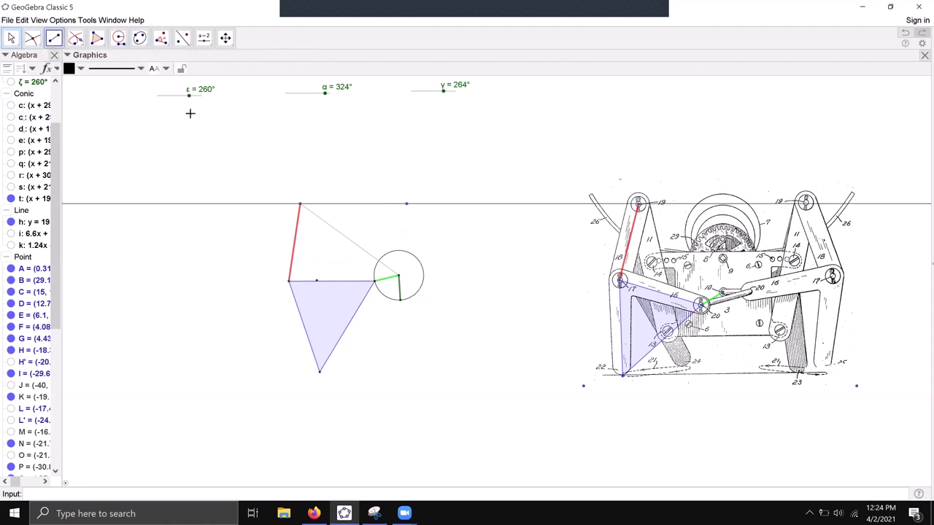
click(300, 204)
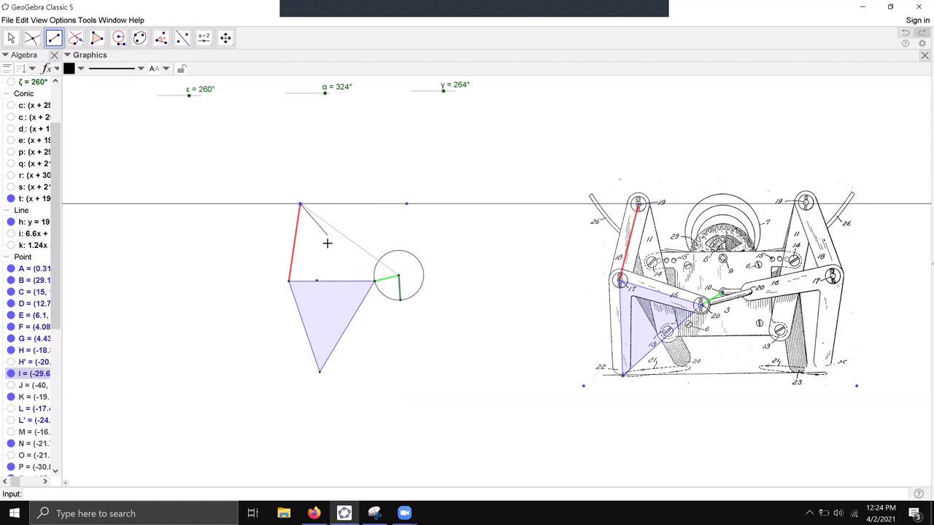
click(317, 279)
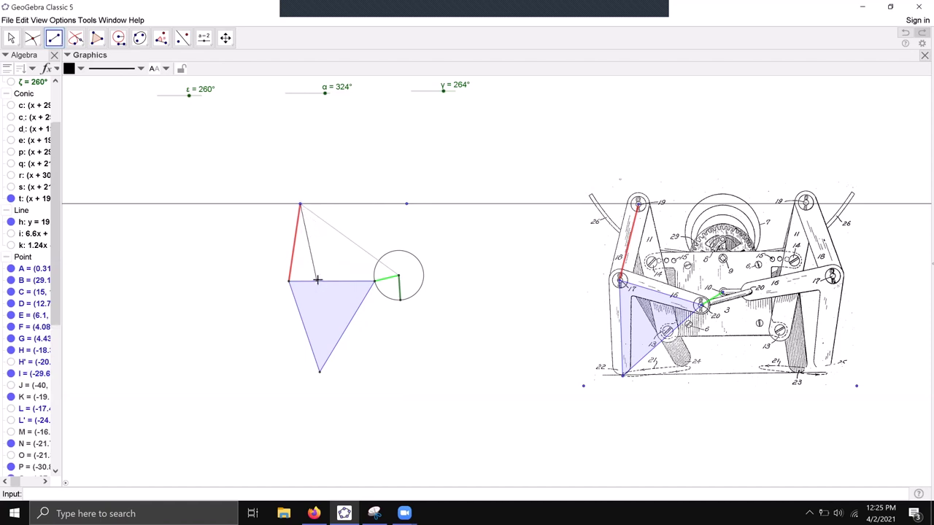
Style the second rocker segment as a thicker orange line
click(12, 39)
click(309, 241)
click(73, 68)
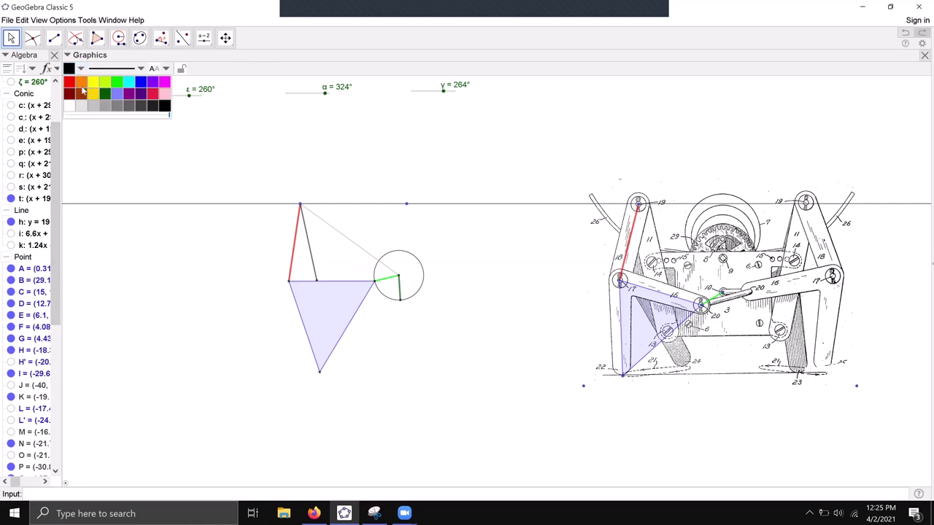
click(81, 81)
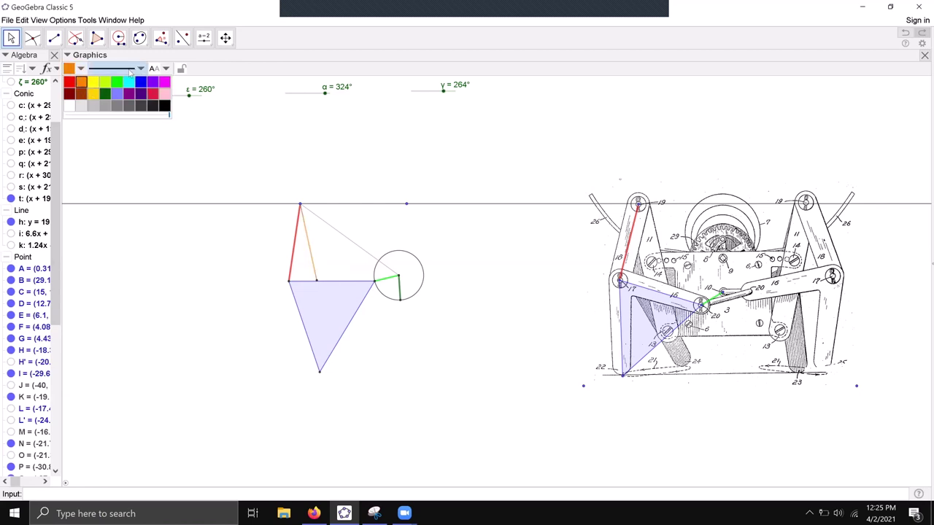
click(130, 71)
drag(106, 155, 131, 155)
click(319, 161)
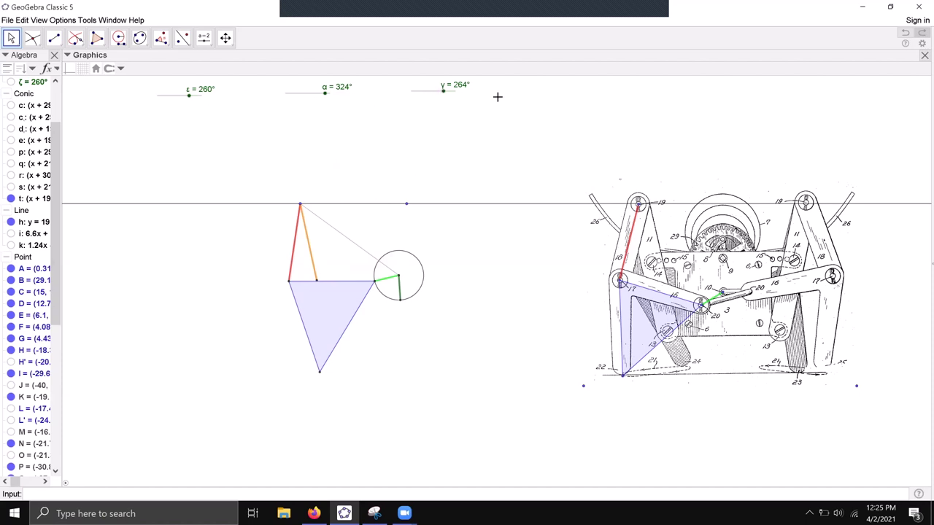
Set the γ slider to 290° and draw a compass circle with the patent leg's 17–22 length around the orange rocker's free end
drag(442, 92, 446, 100)
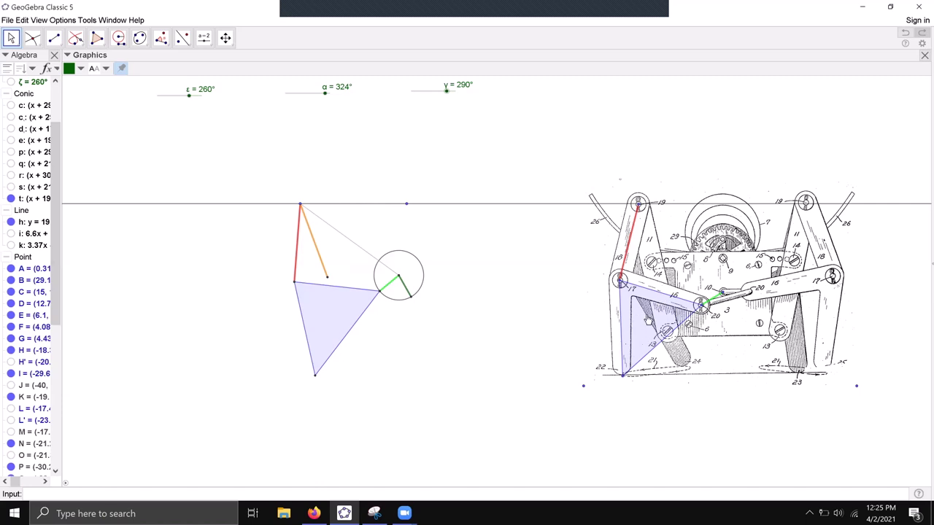
click(119, 38)
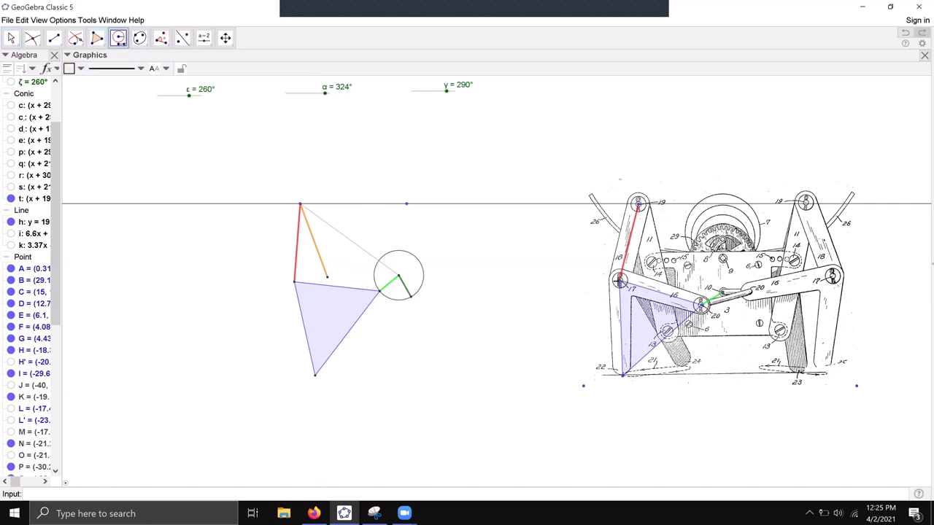
click(624, 378)
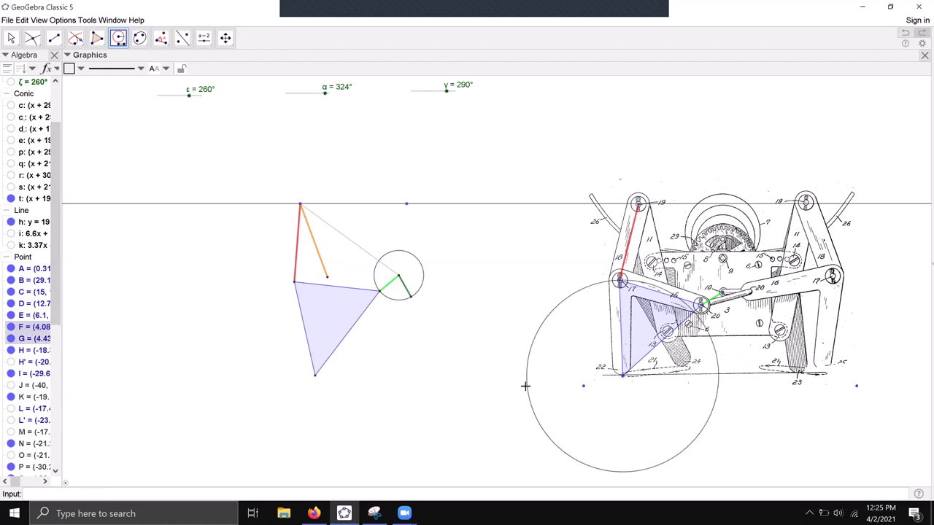
click(328, 279)
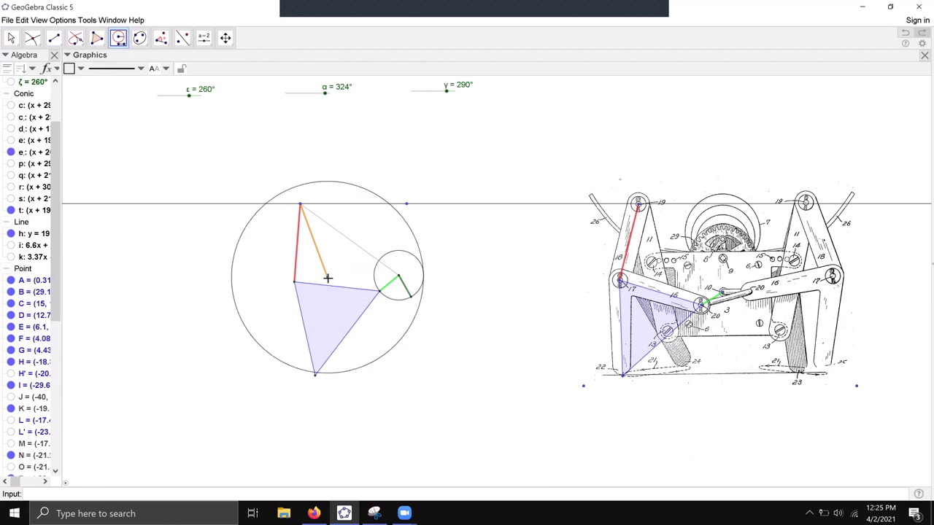
Draw a compass circle with the patent leg's 20–22 length, centred on the free end of the dark green crank
click(701, 306)
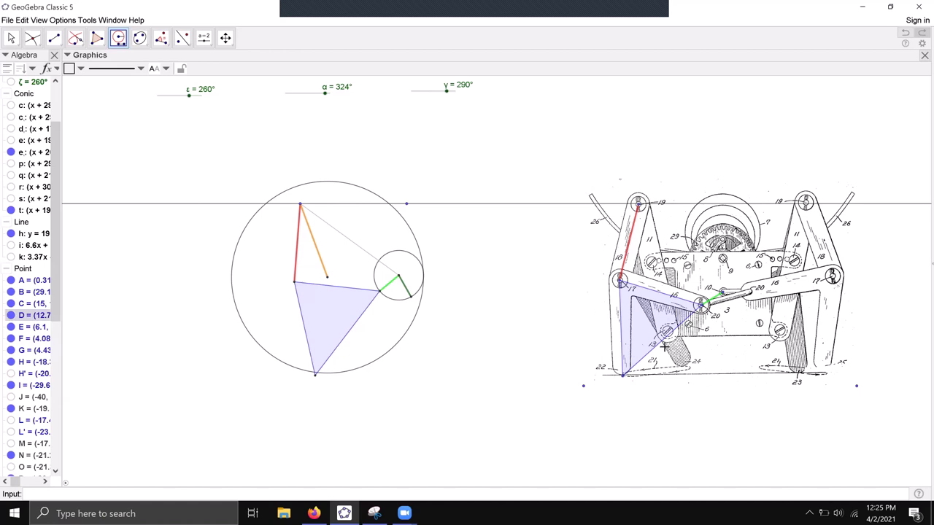
click(624, 377)
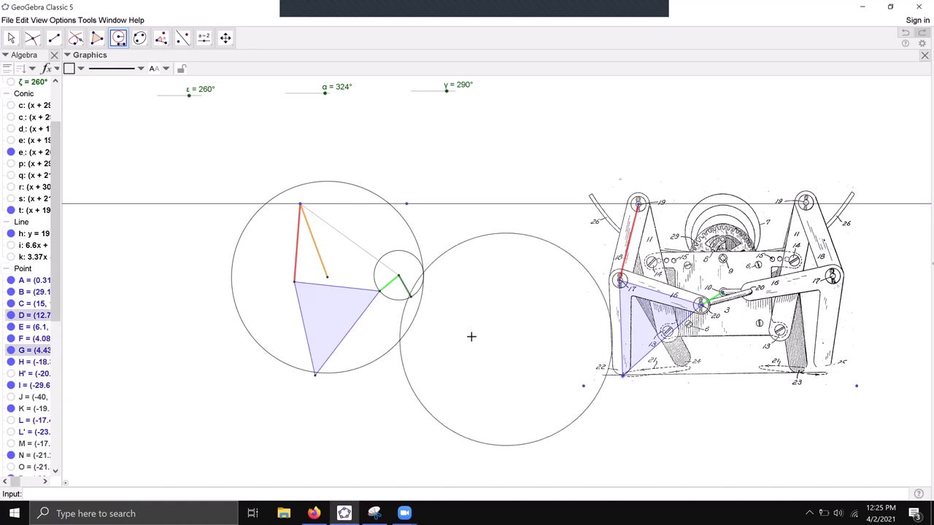
click(412, 298)
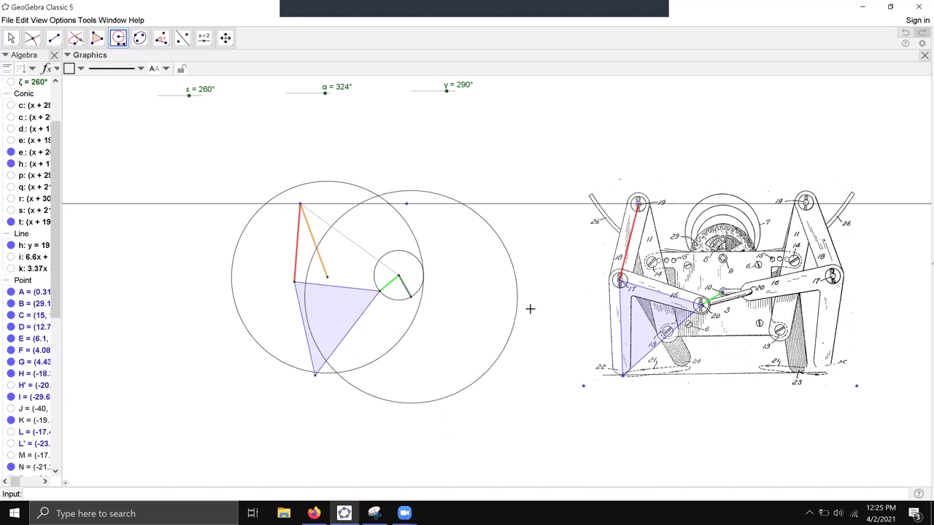
Create the intersection points of the two leg-length compass circles to locate the second foot
click(32, 38)
click(119, 38)
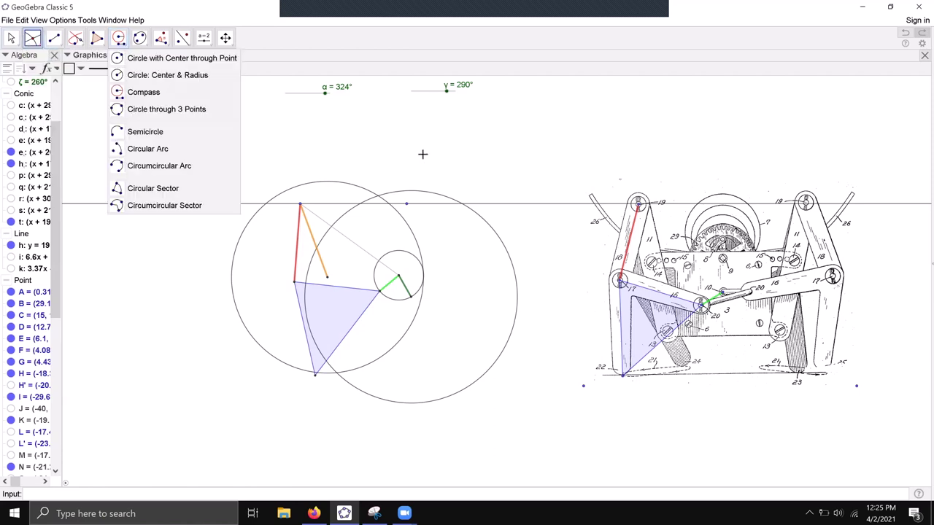
click(32, 38)
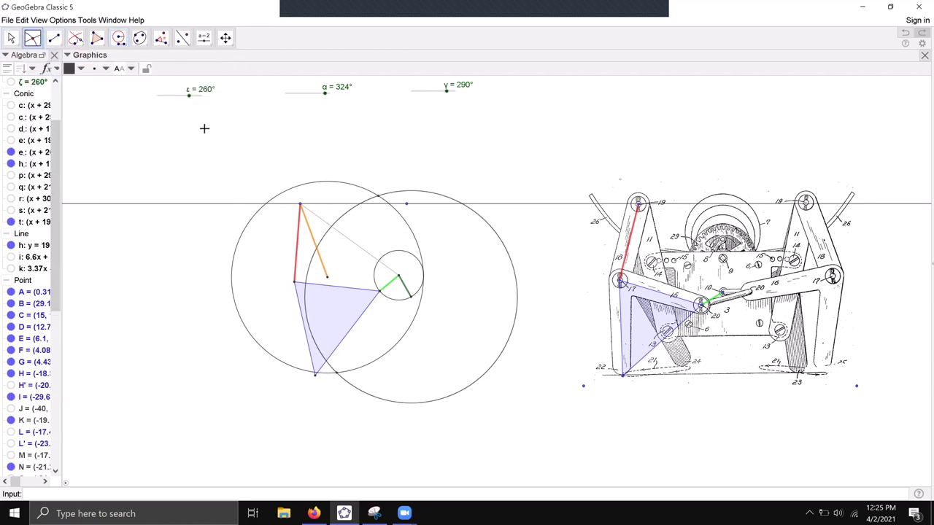
Hide the upper intersection point, both leg-length compass circles and the small crank circle
click(11, 39)
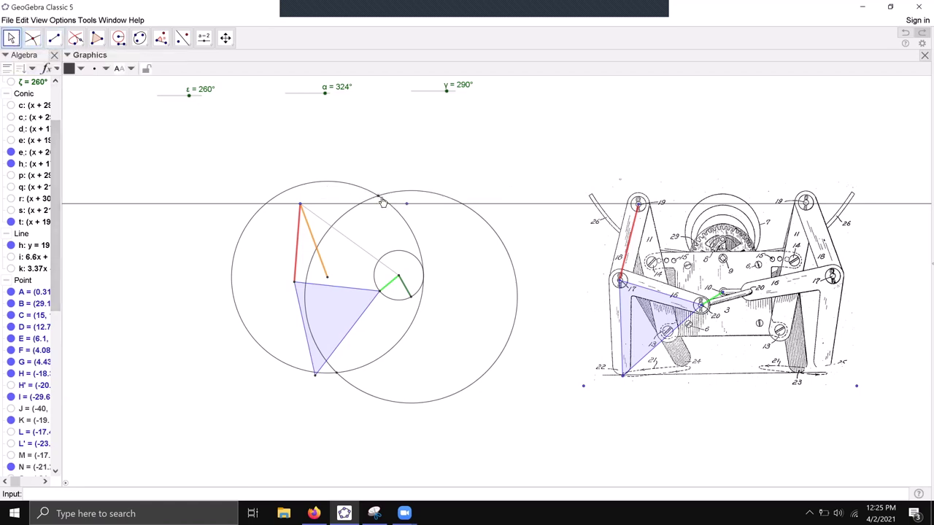
click(437, 197)
key(ctrl+g)
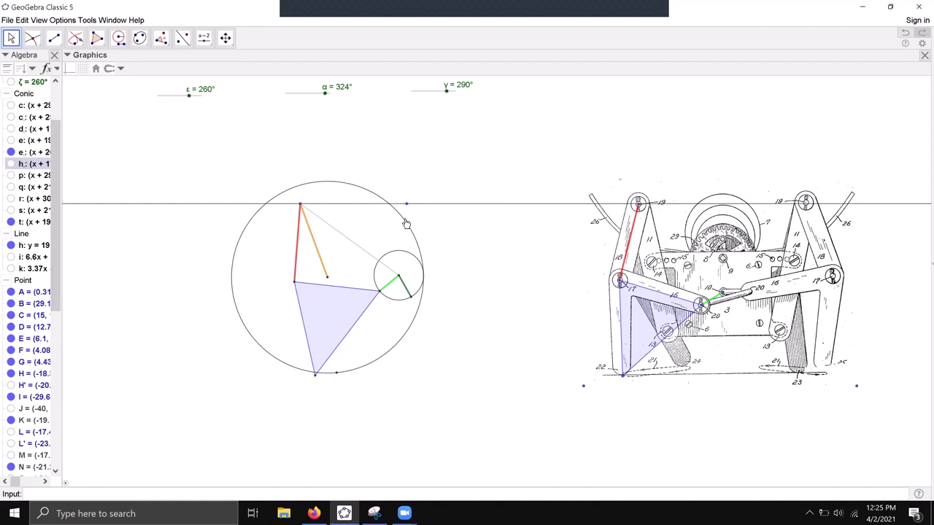
click(407, 222)
key(ctrl+g)
click(413, 259)
key(ctrl+g)
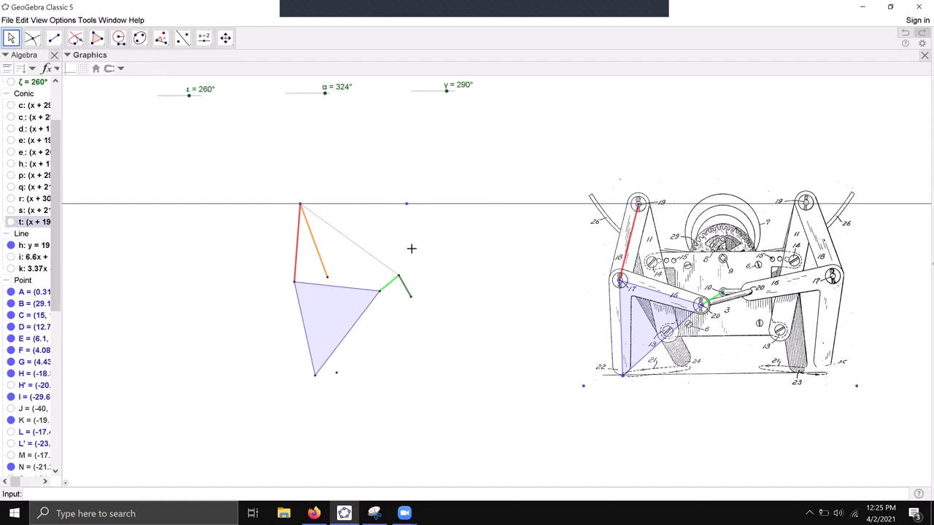
Draw the second leg as a triangle joining the dark green crank's end, the foot point and the orange rocker's end
click(97, 37)
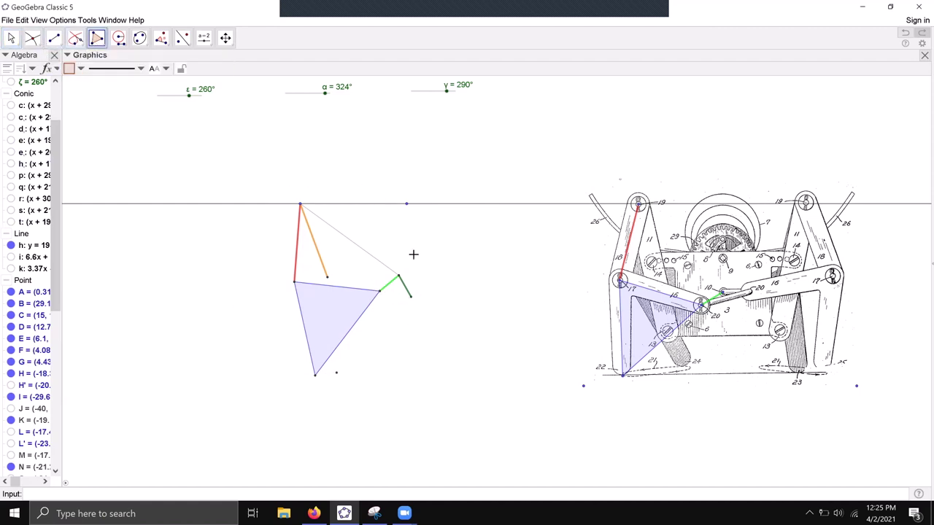
click(412, 297)
click(336, 373)
click(327, 278)
click(411, 296)
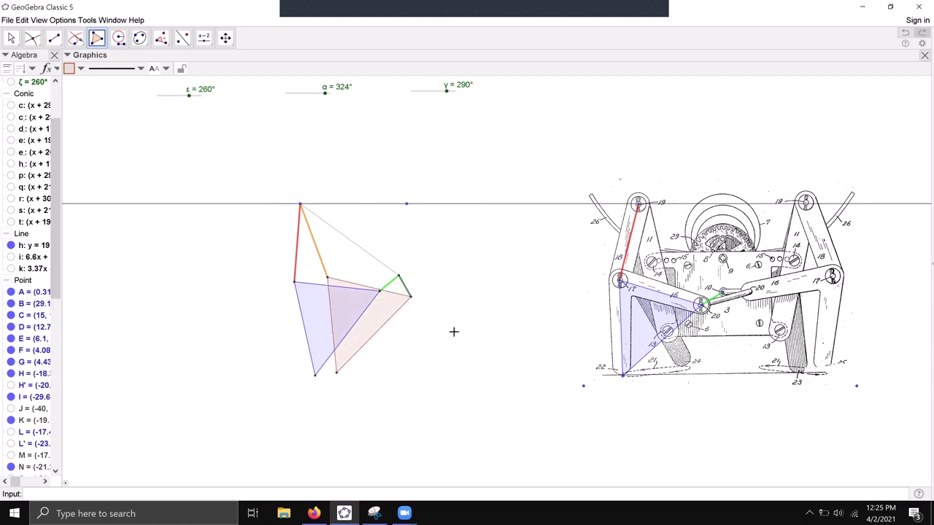
Colour the second leg triangle magenta
click(10, 38)
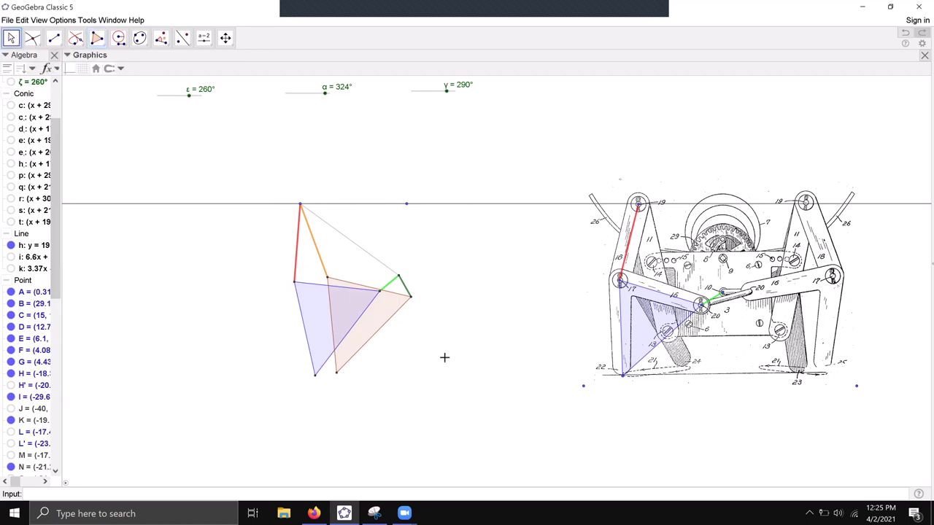
click(384, 318)
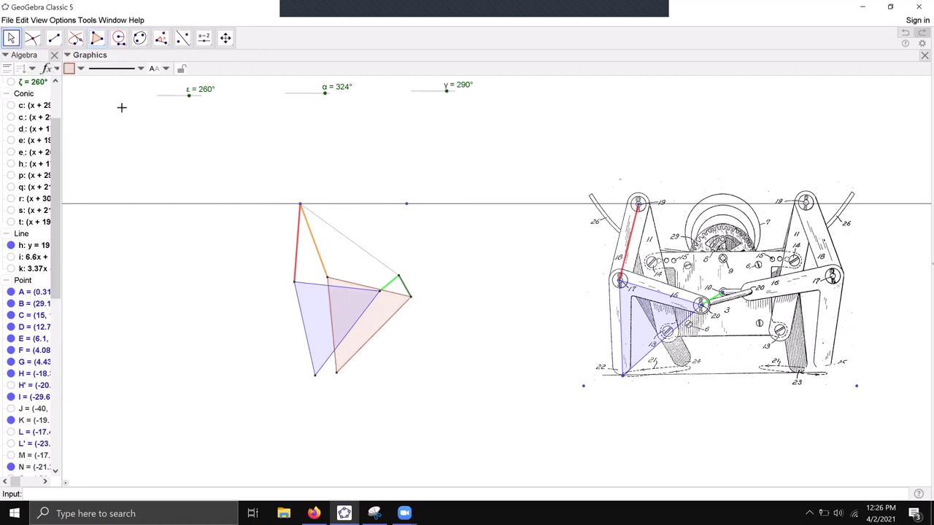
click(69, 68)
click(278, 141)
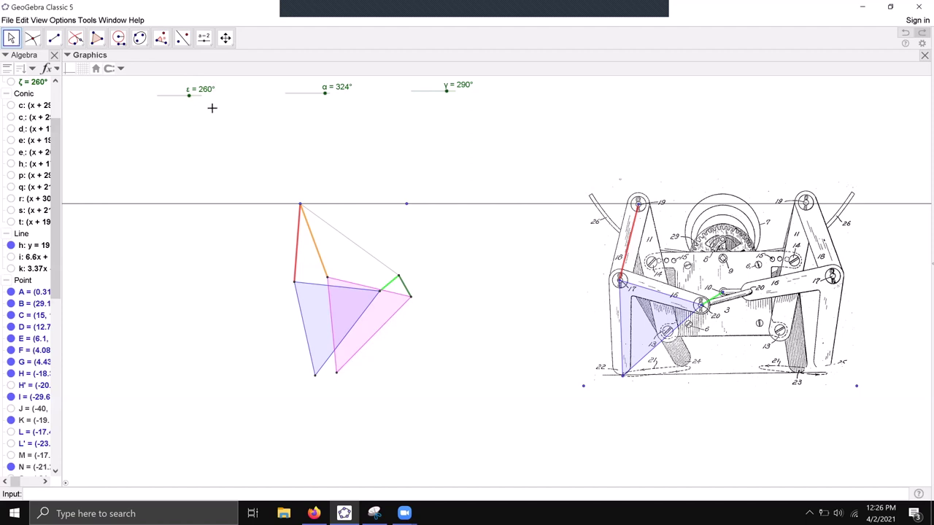
Set slider ε to 0° and create the locus of the blue leg's foot point driven by slider γ
drag(189, 102, 152, 105)
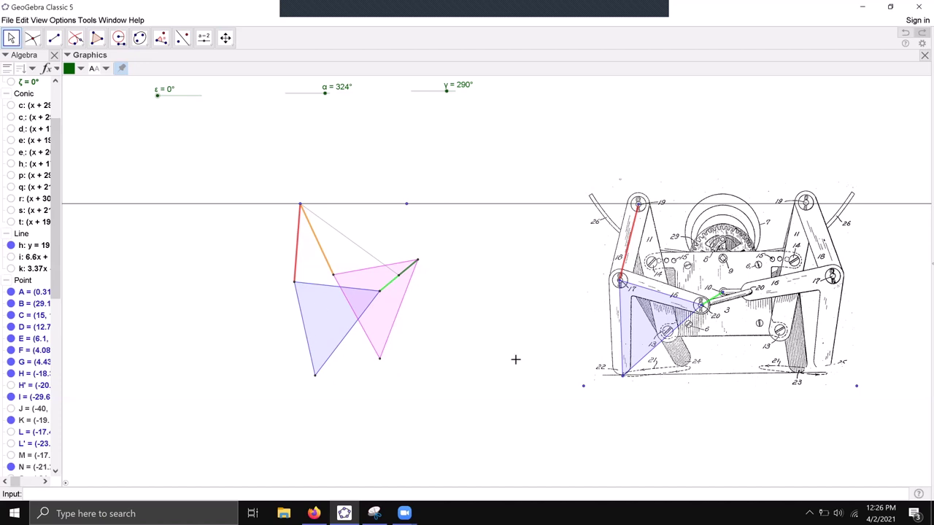
click(75, 38)
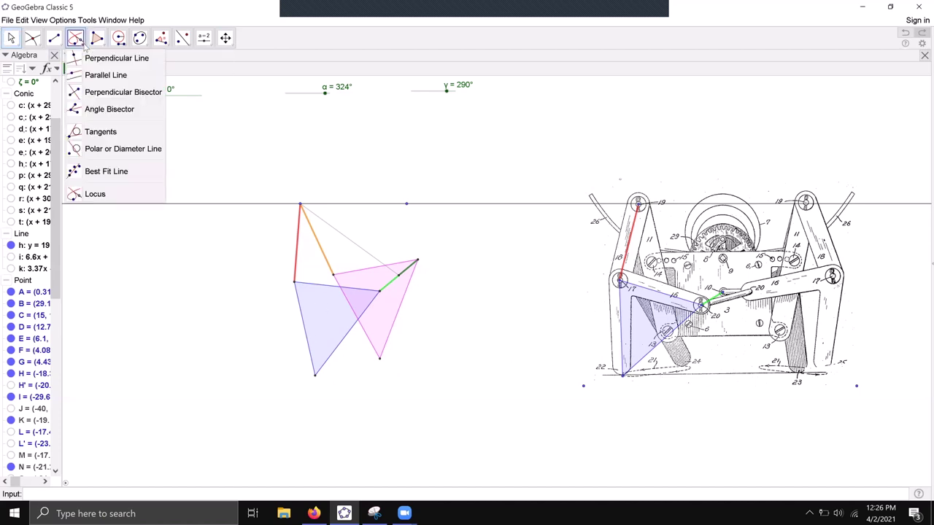
click(96, 193)
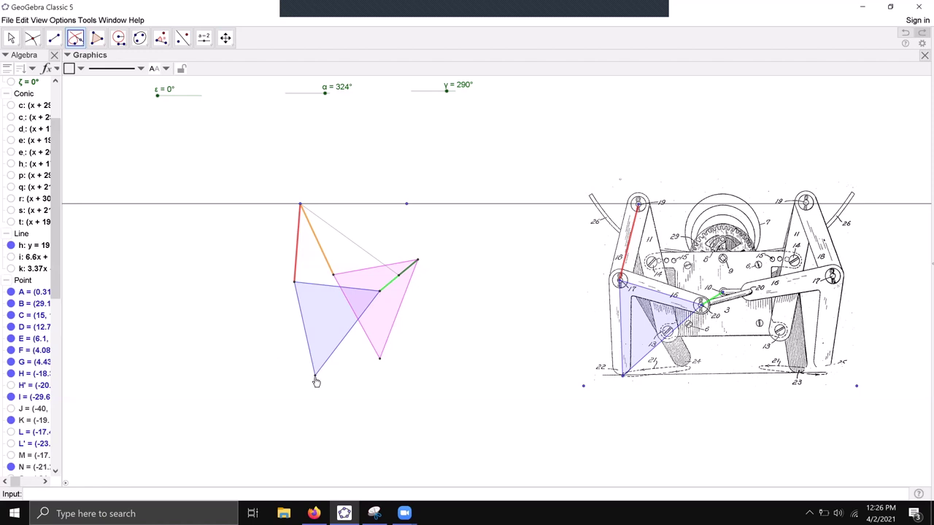
click(433, 94)
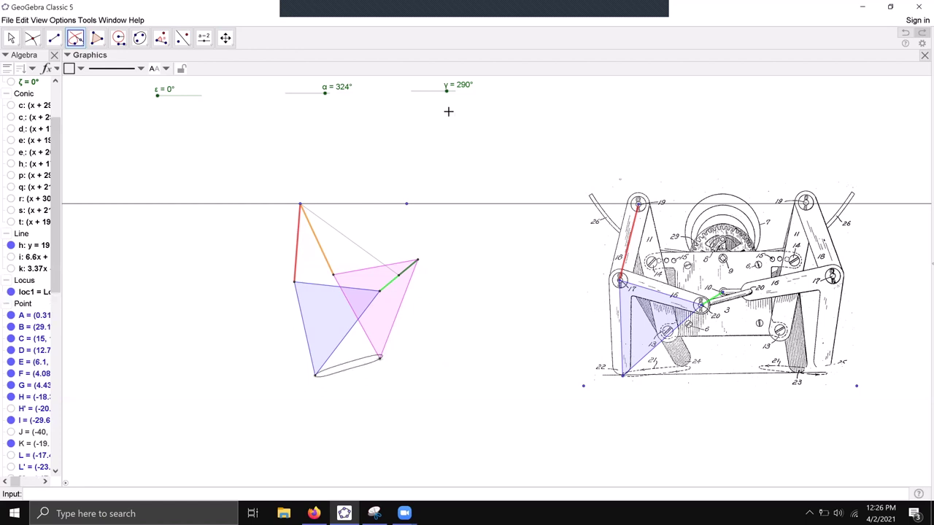
Create a second locus for the magenta leg's foot point driven by slider γ, and delete that locus
click(429, 91)
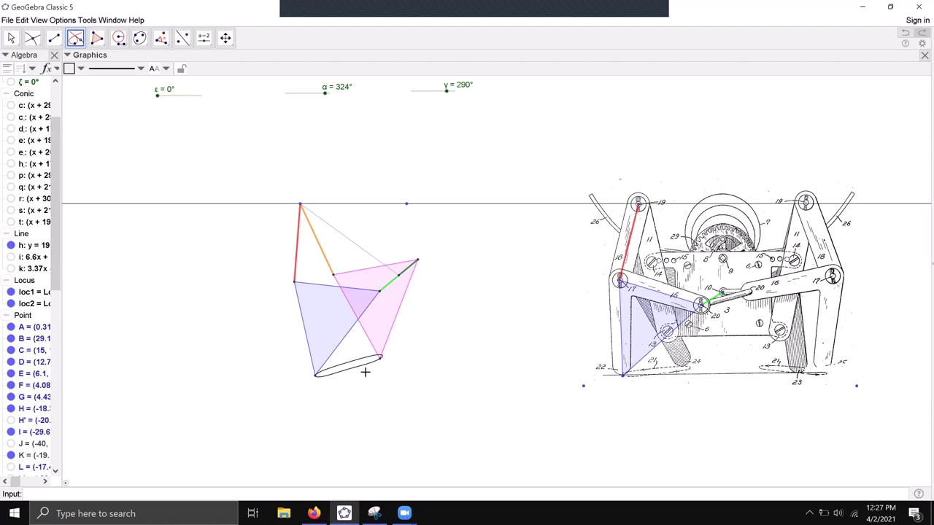
click(11, 37)
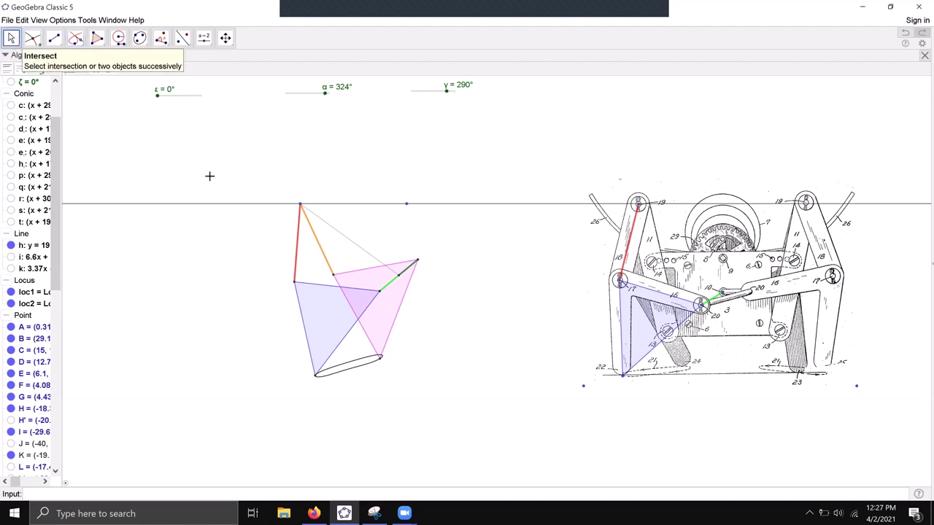
click(360, 367)
key(Delete)
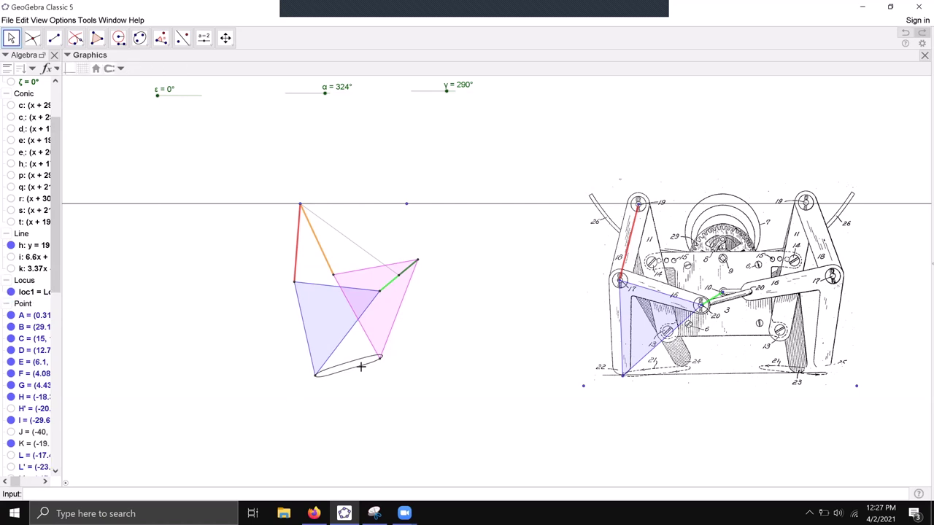
Animate slider γ to run both legs along the foot path, and stop the animation at 102°
click(425, 95)
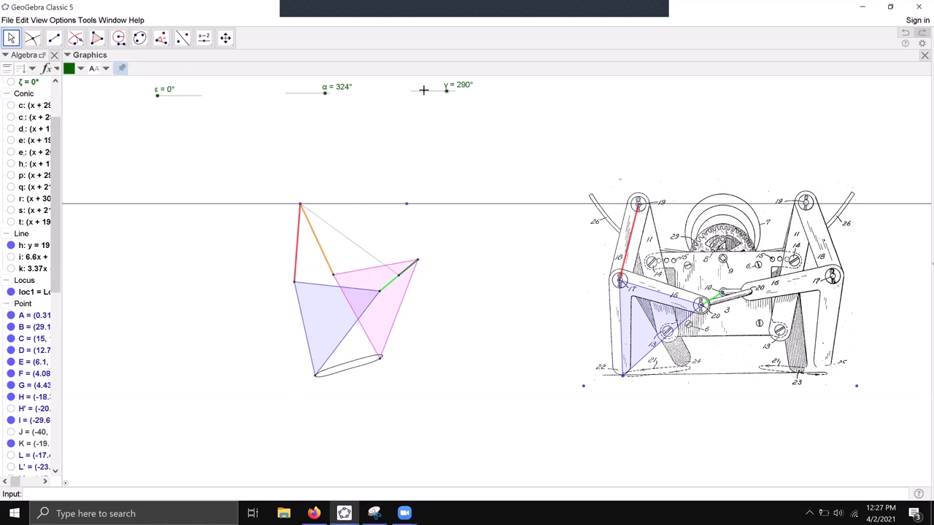
right_click(425, 92)
click(467, 135)
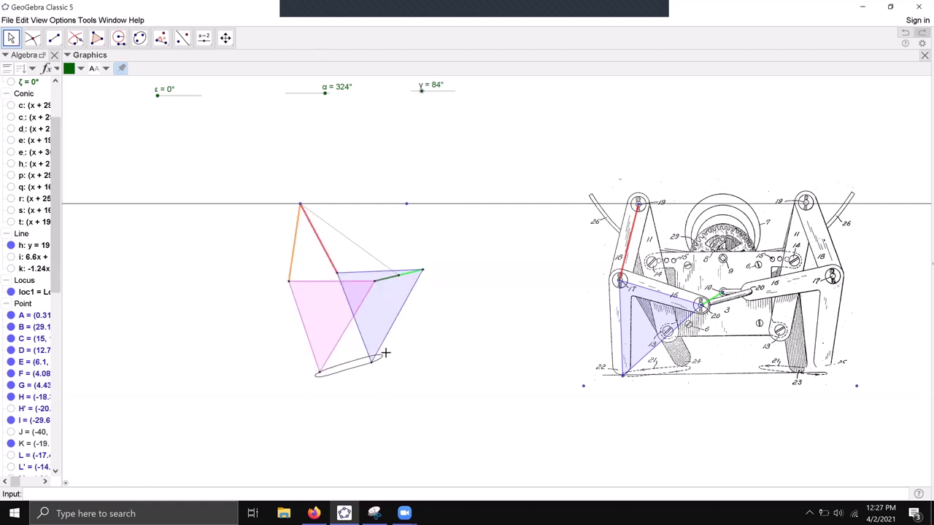
right_click(434, 94)
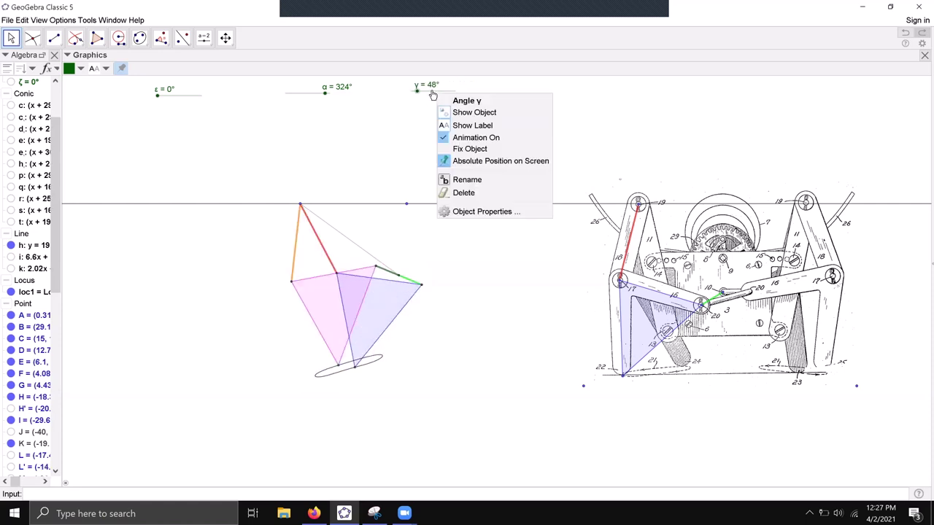
click(466, 136)
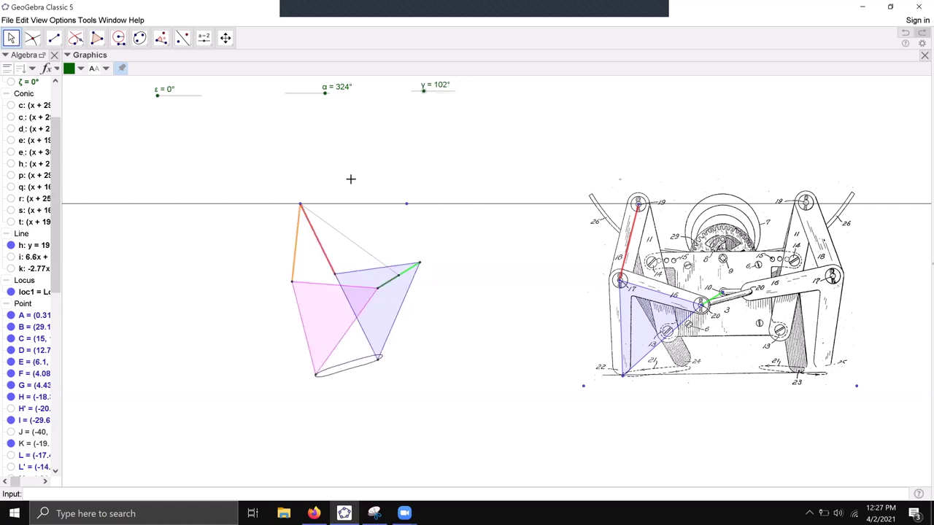
Set slider α to 323° to adjust the crank pivot's direction and the tilt of the foot path
drag(326, 97, 326, 94)
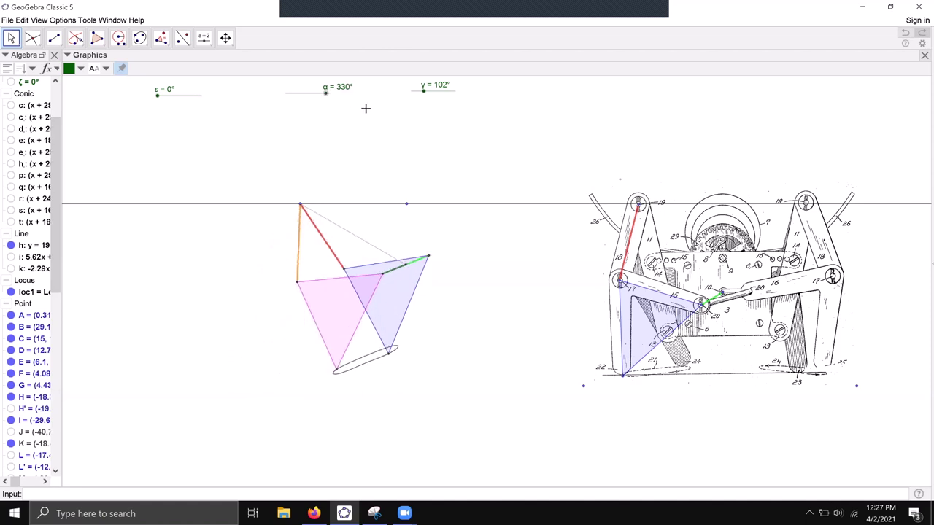
key(Left)
key(Left)
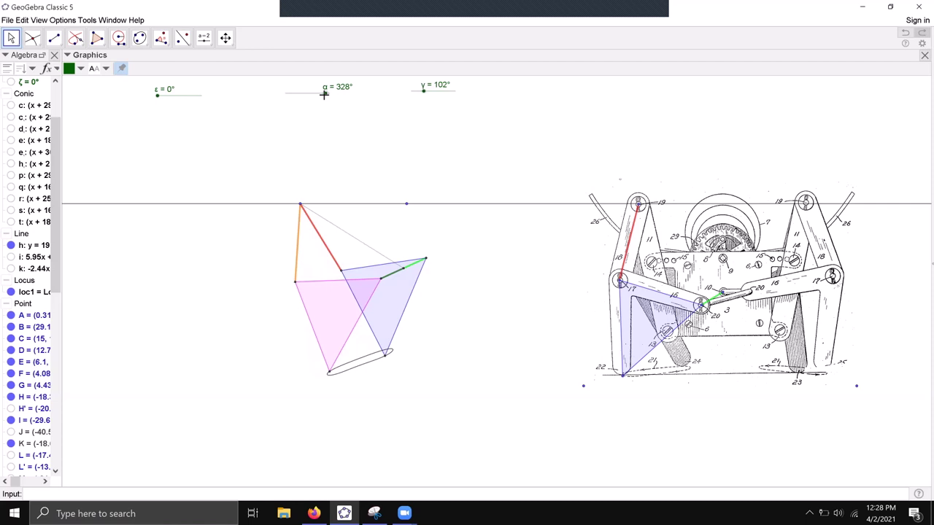
key(Left)
key(Left)
key(Left)
key(Left)
key(Left)
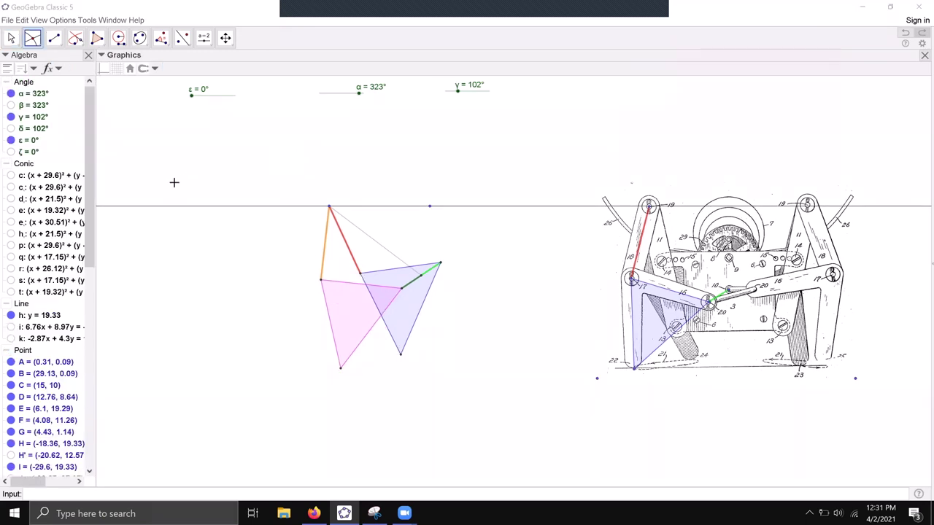
Replay the construction in a widened Construction Protocol, return to the last construction step and close the protocol
click(38, 19)
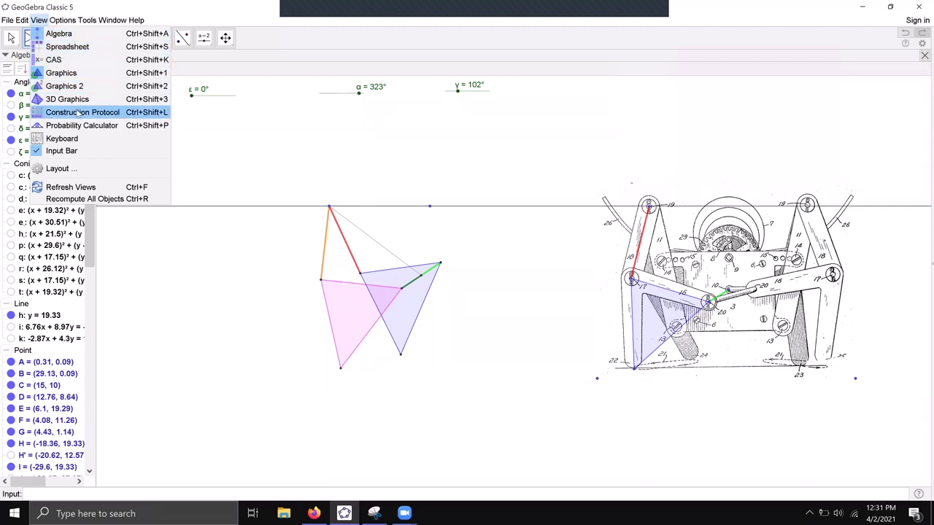
click(78, 113)
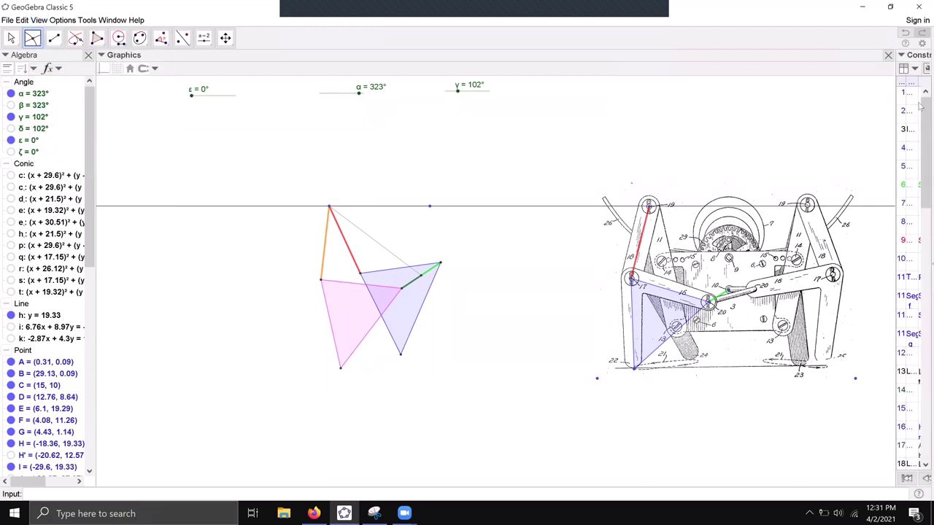
drag(894, 102, 783, 100)
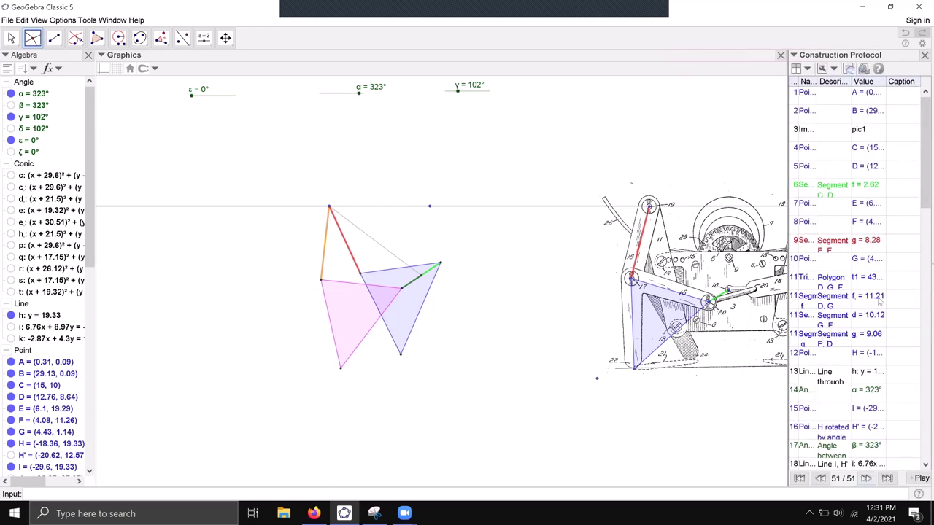
click(917, 478)
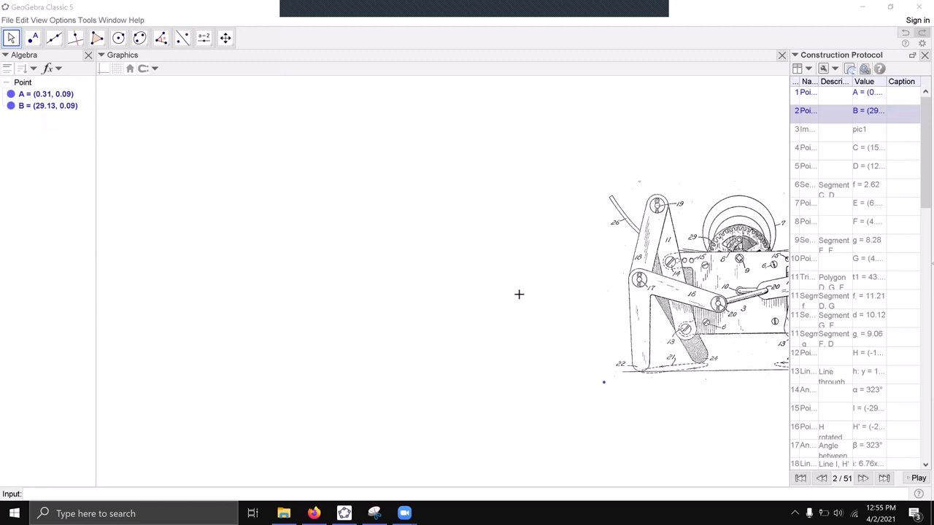
click(885, 479)
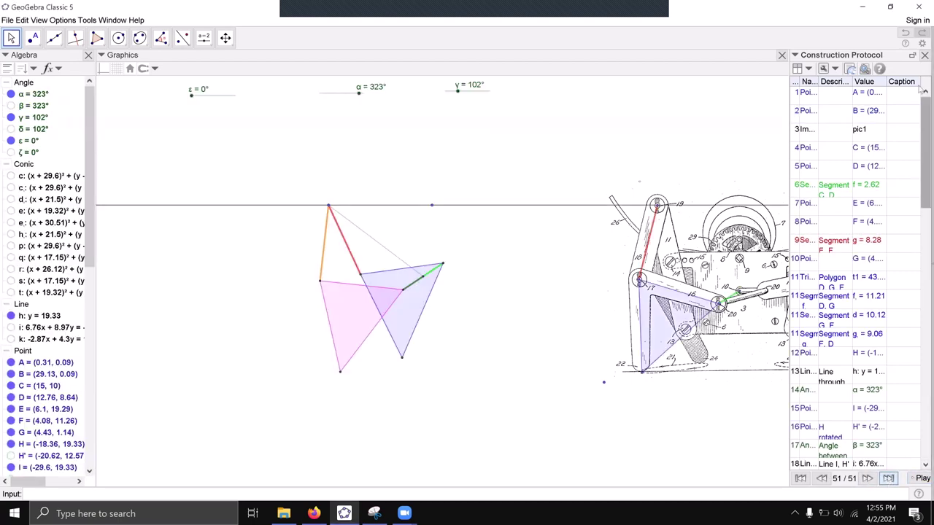
click(923, 55)
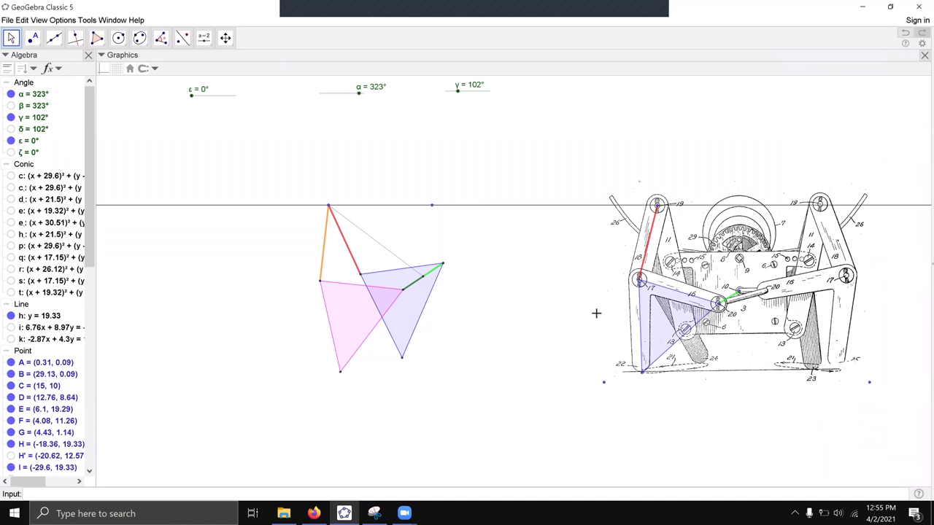
Create the locus of the magenta leg's foot point driven by slider γ
scroll(596, 313, down, 1)
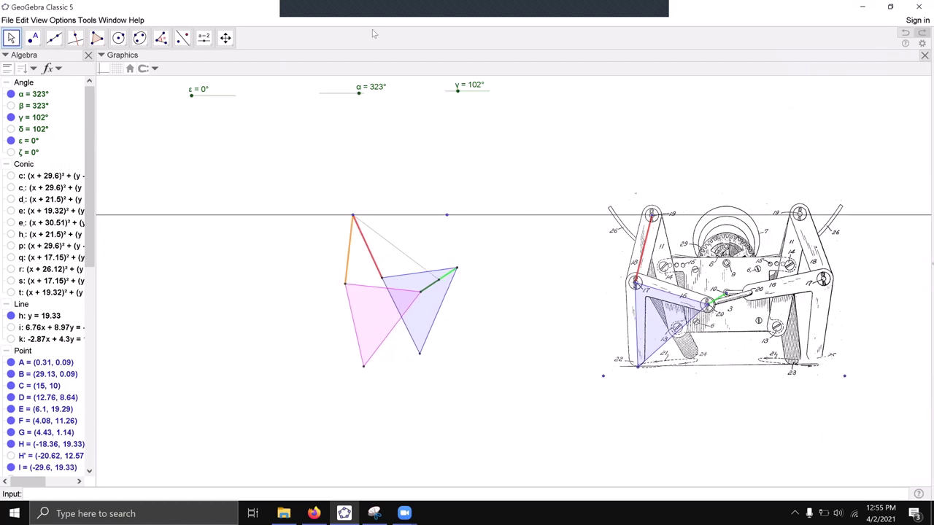
click(80, 46)
click(93, 194)
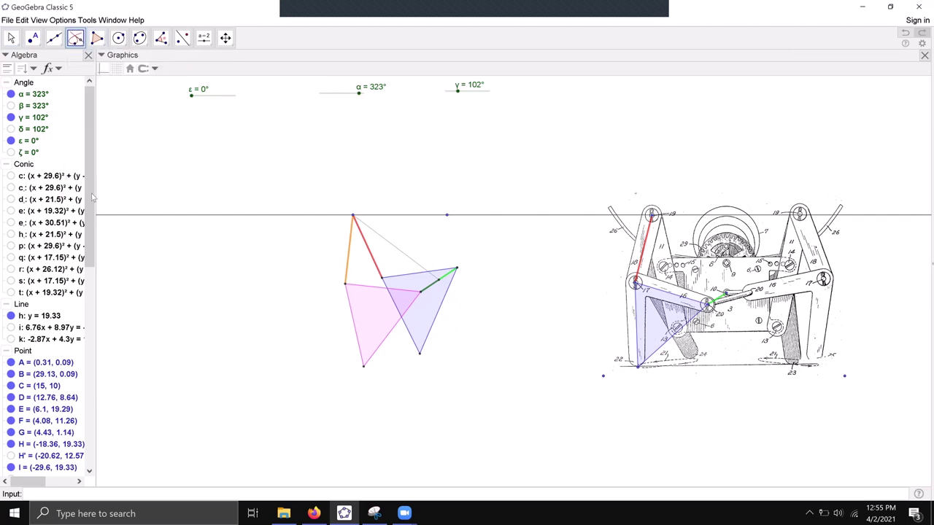
click(365, 368)
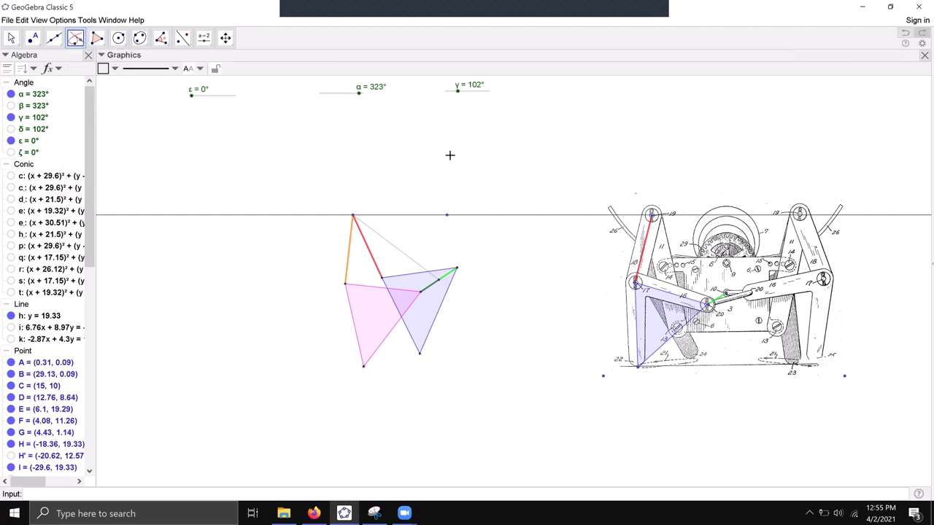
click(475, 98)
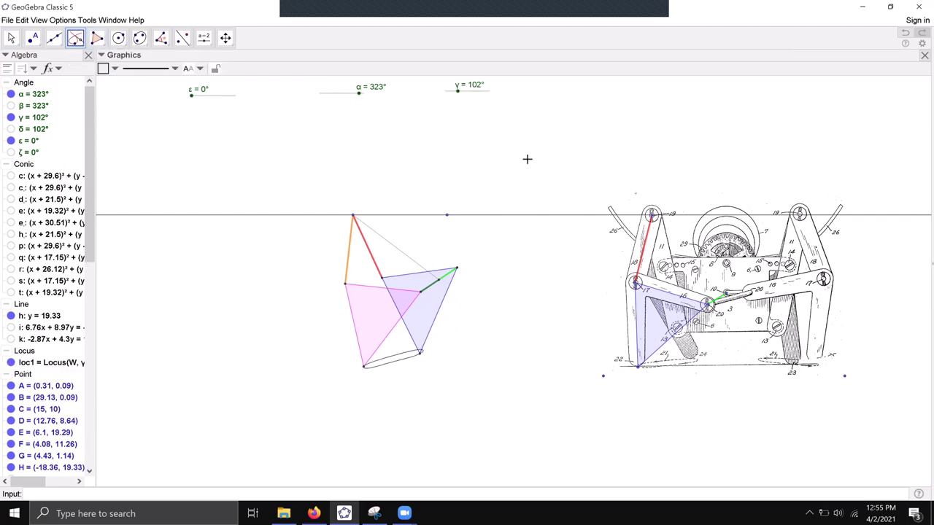
Colour the magenta leg's foot point orange
click(11, 38)
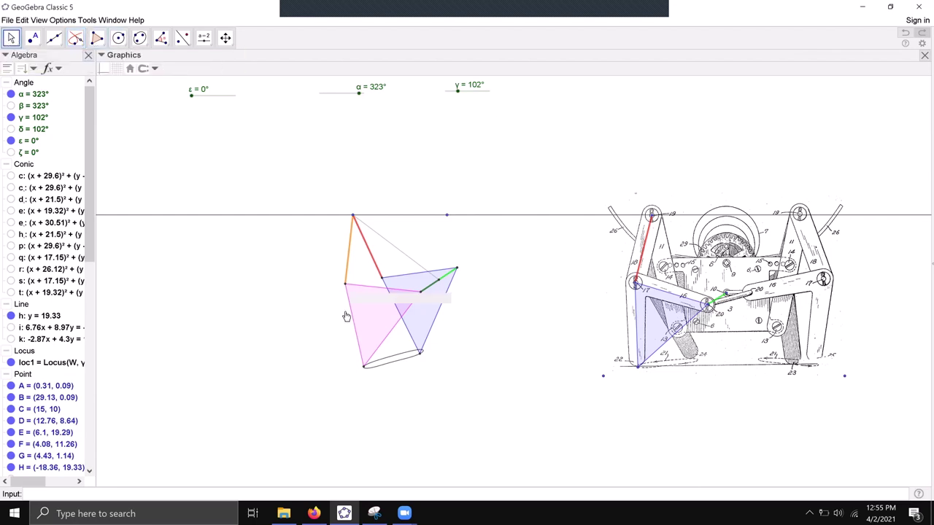
click(365, 369)
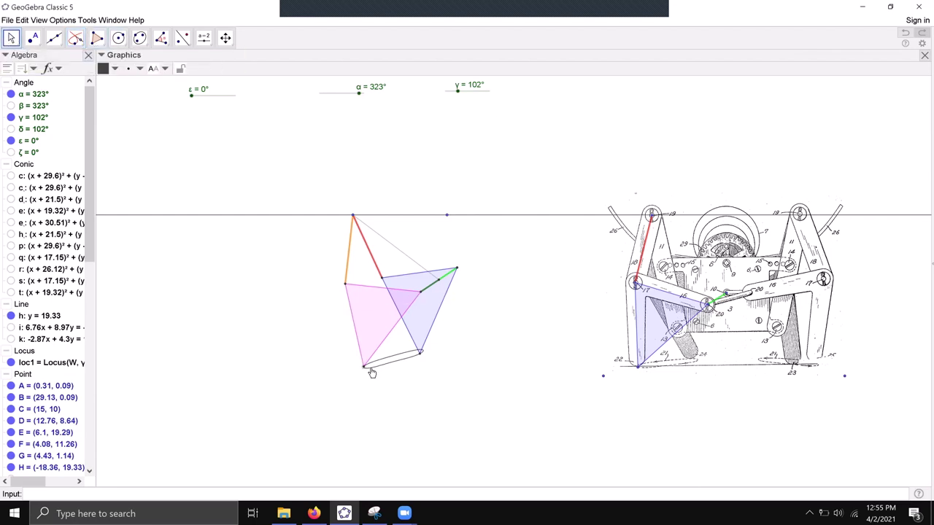
click(115, 69)
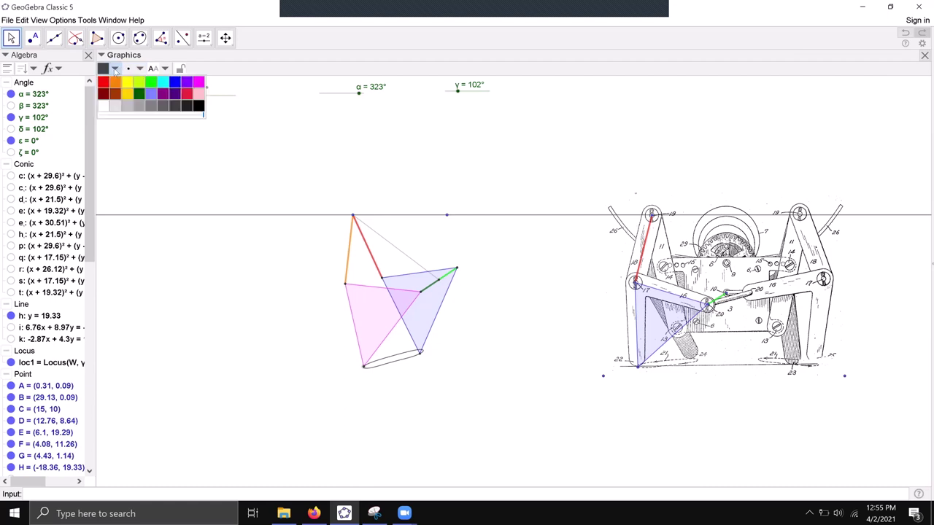
click(117, 84)
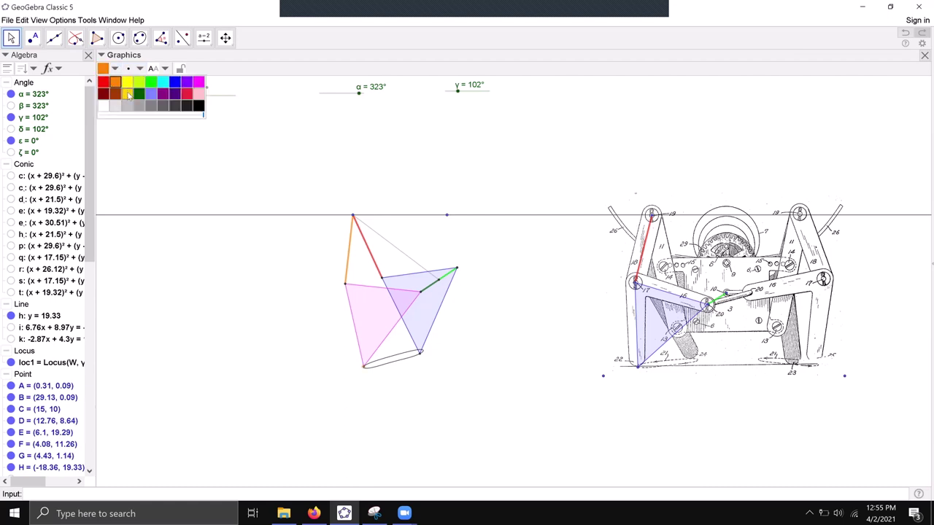
click(353, 359)
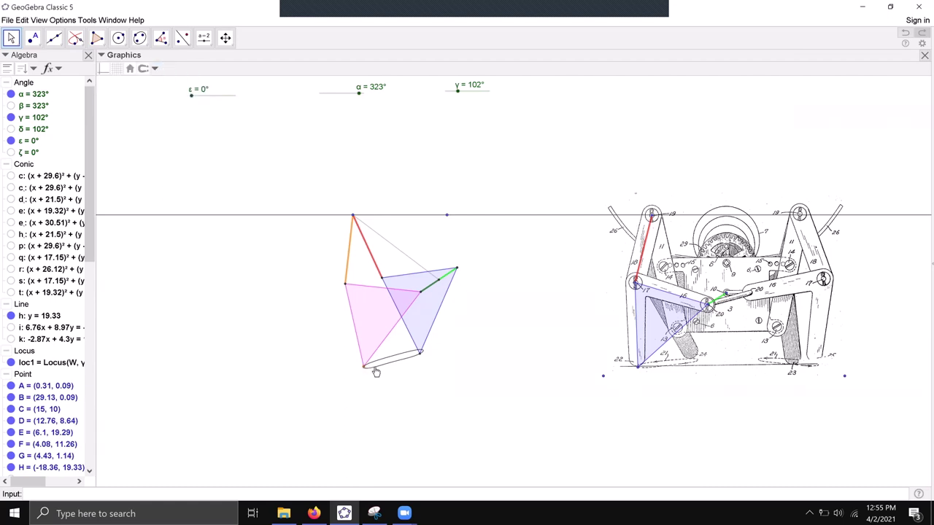
Colour the foot path locus orange
click(374, 366)
click(106, 68)
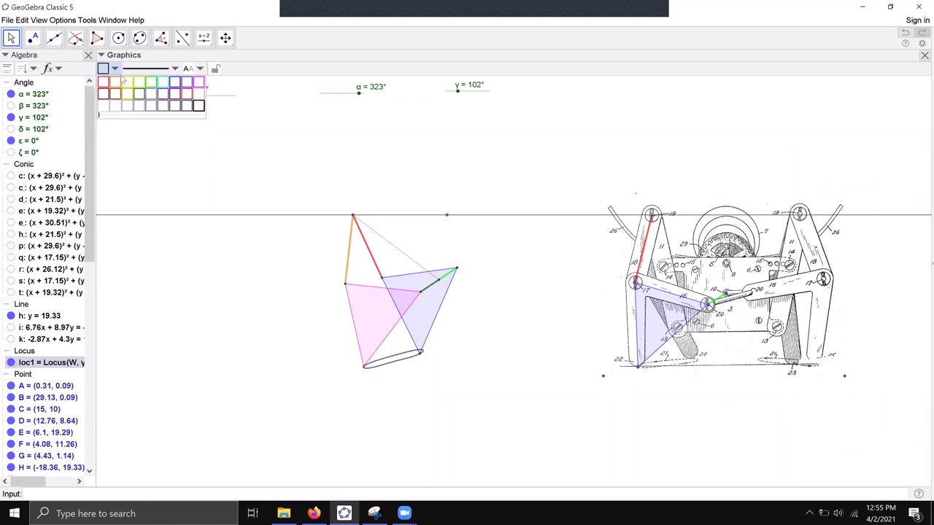
click(123, 105)
click(355, 368)
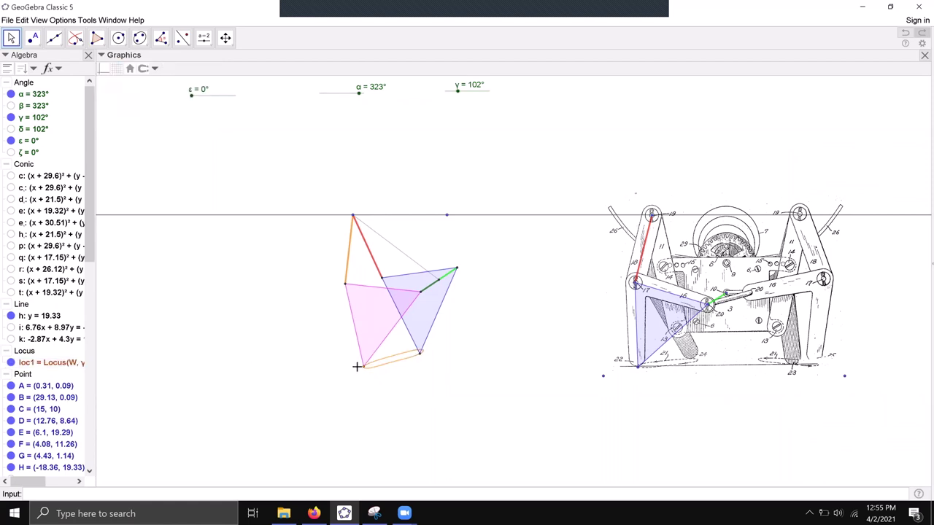